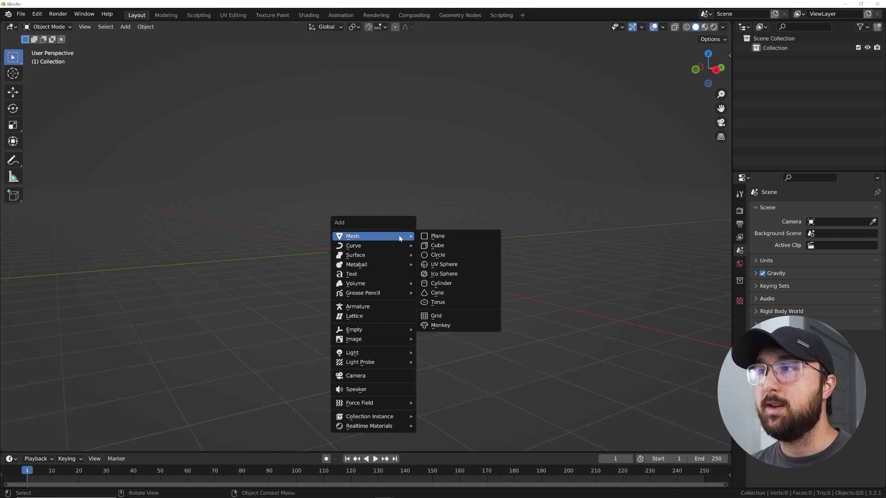
Step: Add a plane mesh to the scene and rename it "geo node"
left_click(460, 237)
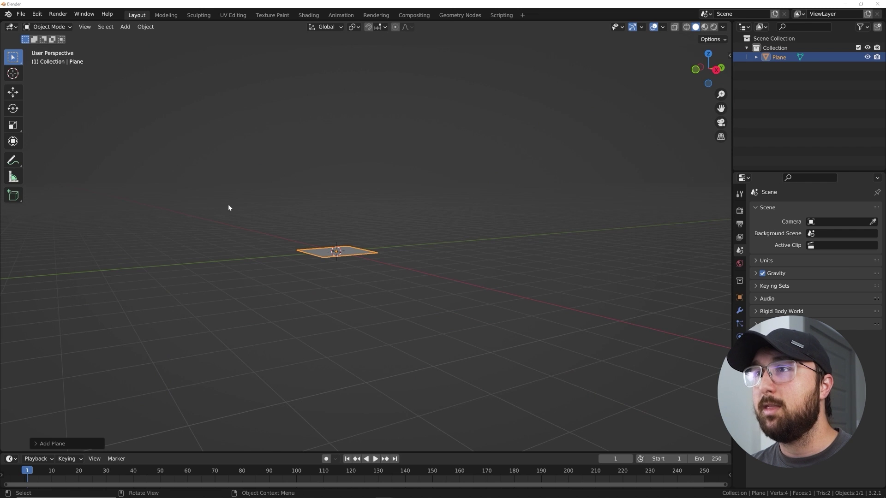
double_click(777, 57)
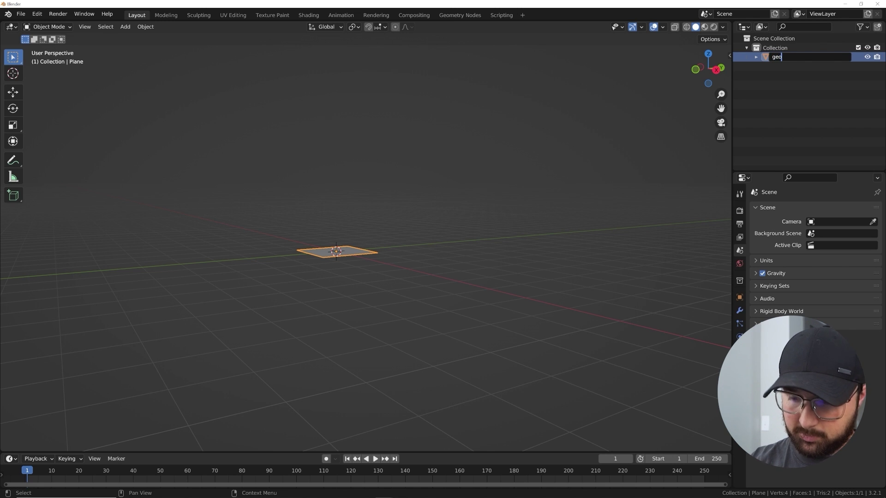
key("Return")
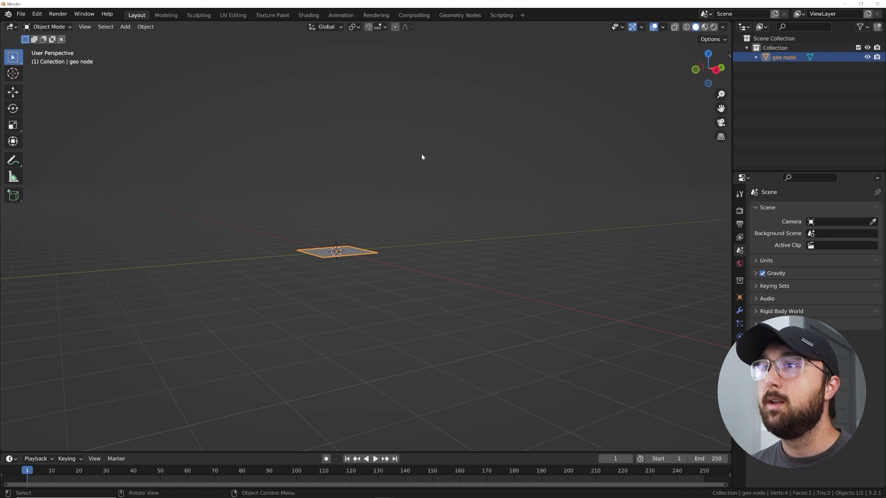
Step: Add a sphere-shaped empty at the origin and reselect the geo node plane
key("shift+a")
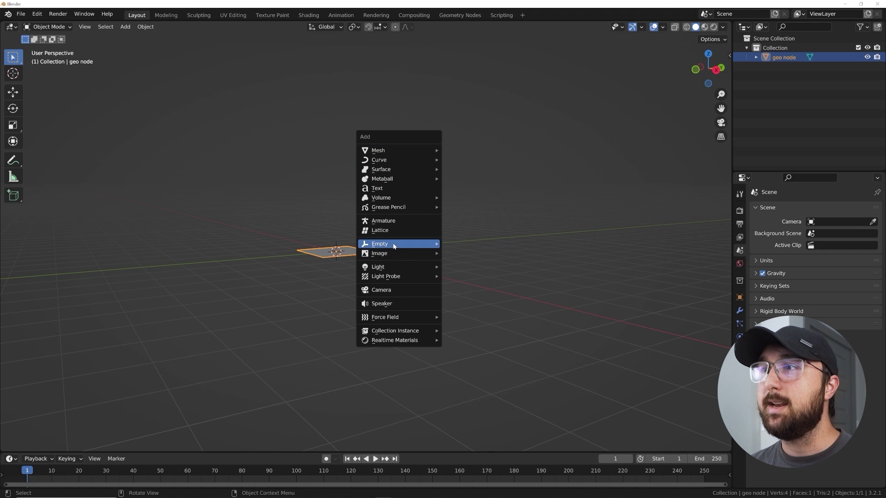
mouse_move(395, 244)
left_click(475, 299)
middle_click_drag(475, 299, 364, 267)
left_click(365, 268)
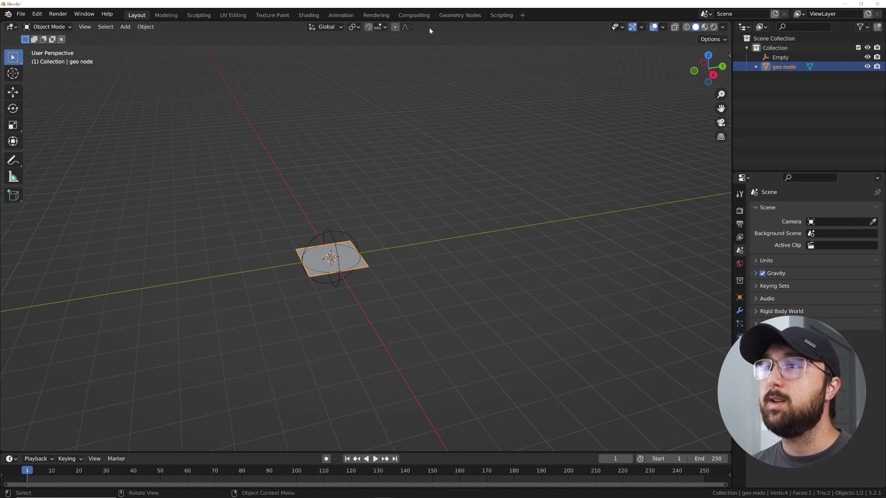
Step: Switch to the Geometry Nodes workspace and remove the spreadsheet area so the 3D viewport takes the full width
left_click(457, 15)
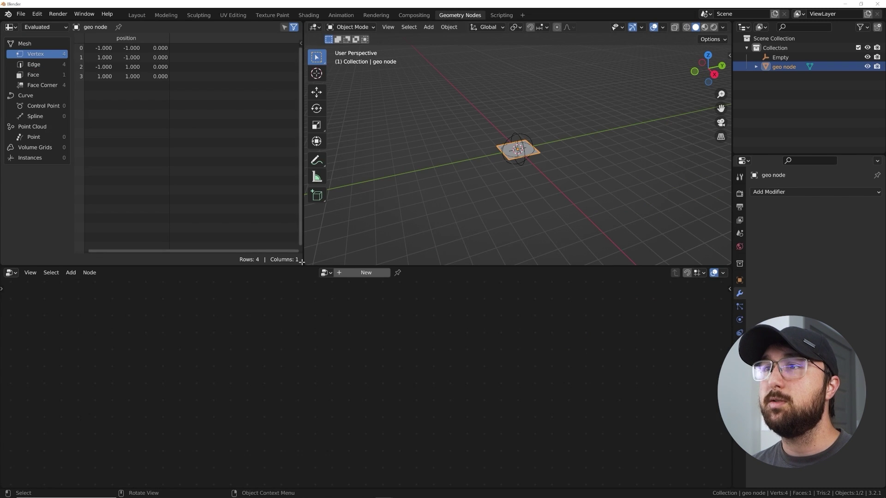
left_click_drag(306, 262, 240, 257)
scroll(402, 204, "up", 3)
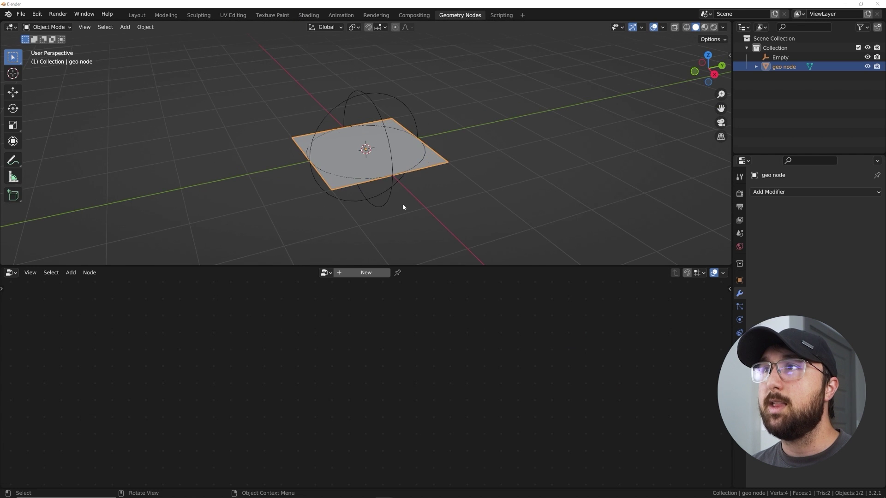
middle_click_drag(402, 204, 388, 178)
scroll(389, 180, "down", 3)
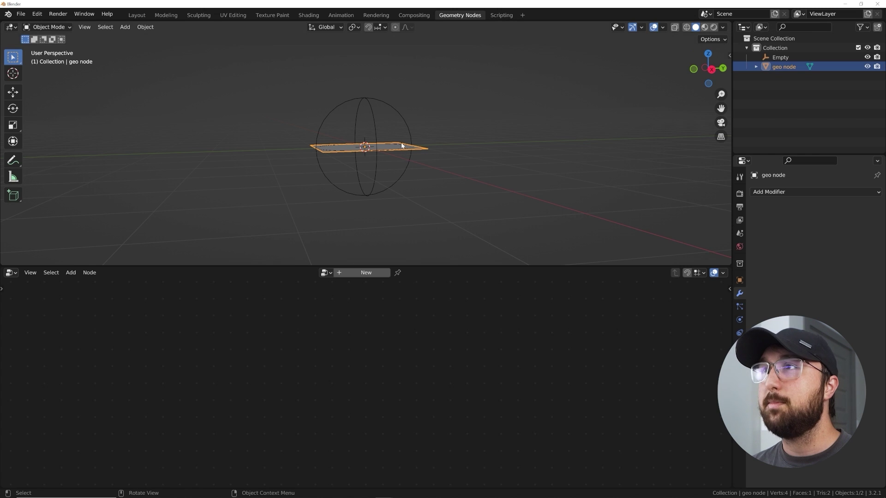
Step: Create a new geometry node tree on the plane and replace its Group Input with a Cube node feeding the Group Output
left_click(362, 274)
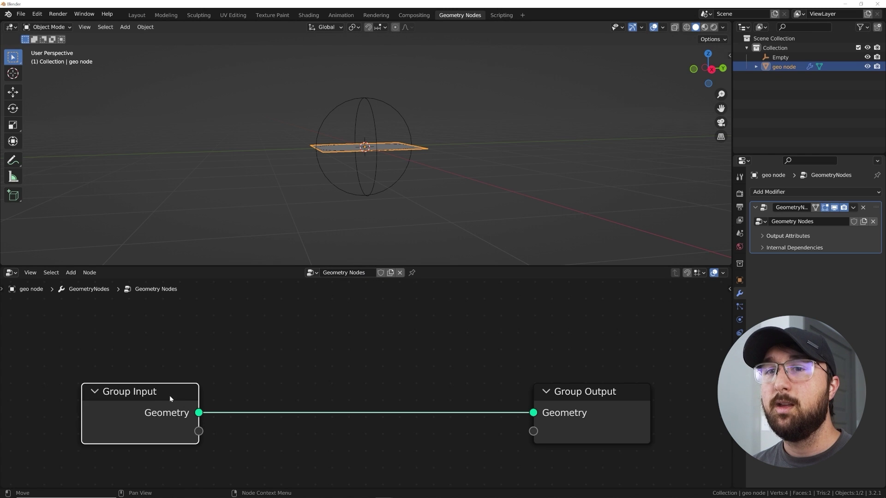
key("x")
key("shift+a")
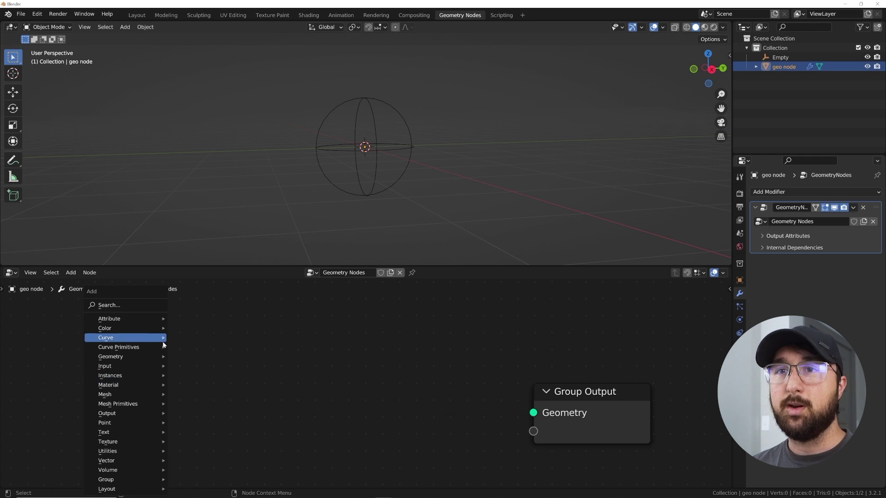
left_click(131, 308)
type("cube")
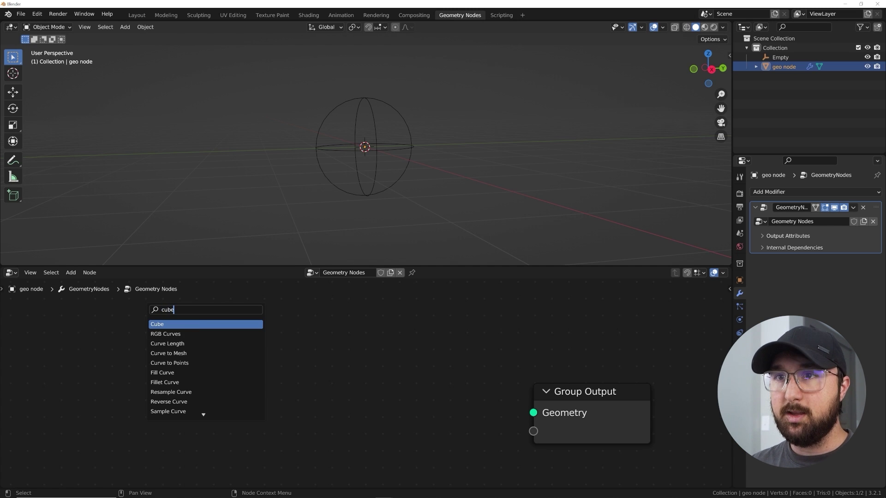
key("Return")
left_click_drag(233, 356, 500, 418)
Step: Set the Cube node's X, Y and Z size to 5 m
scroll(331, 412, "down", 4)
middle_click_drag(270, 398, 300, 361)
scroll(296, 360, "up", 3)
left_click_drag(245, 348, 245, 378)
type("5")
key("Return")
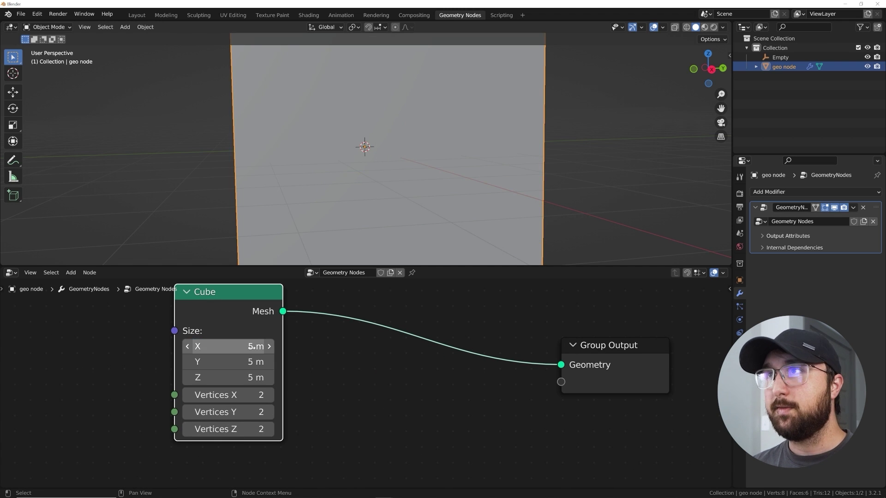
Step: Set the Cube node's X, Y and Z vertex counts to 6
scroll(420, 169, "down", 4)
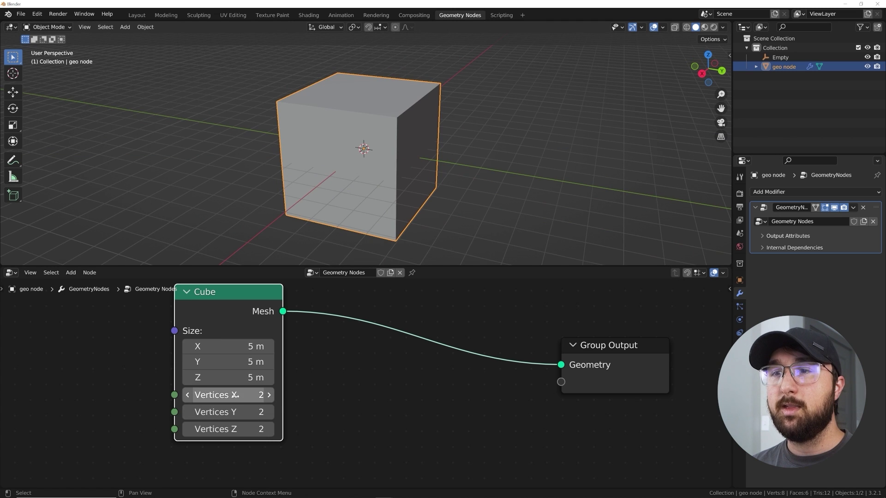
left_click_drag(231, 395, 231, 430)
type("6")
key("Return")
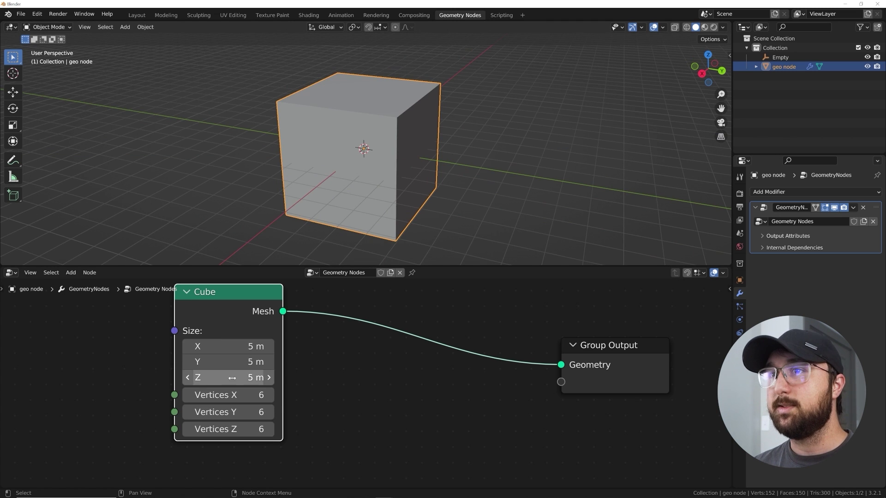
Step: Try other X, Y and Z vertex counts on the Cube node in wireframe shading, undo them and return to solid shading
left_click(687, 28)
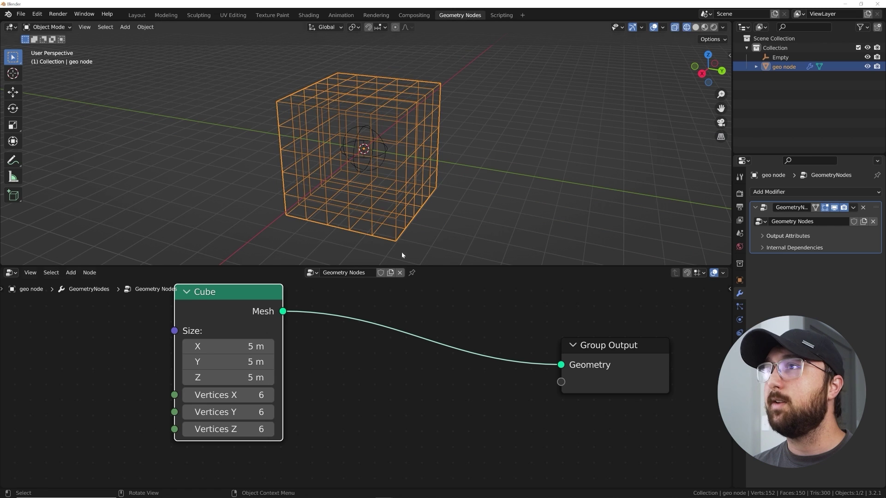
left_click_drag(240, 395, 360, 395)
key("ctrl+z")
left_click_drag(226, 410, 319, 410)
key("ctrl+z")
left_click_drag(231, 429, 277, 429)
key("ctrl+z")
middle_click_drag(435, 206, 386, 201)
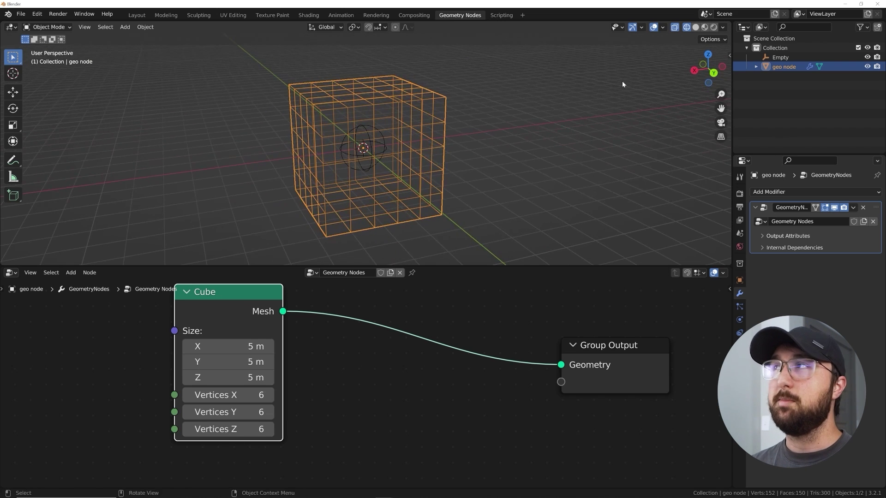
left_click(696, 28)
middle_click_drag(312, 186, 365, 181)
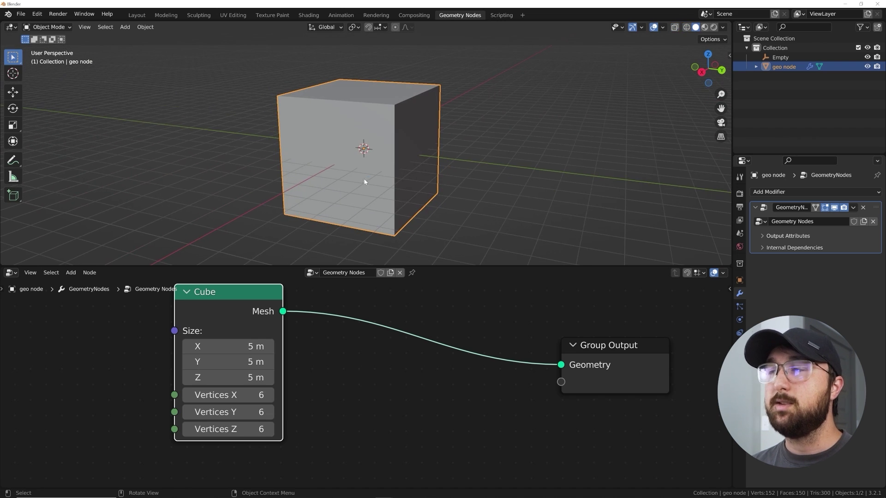
Step: Insert an Instance on Points node between the Cube node and the Group Output
scroll(346, 369, "down", 3)
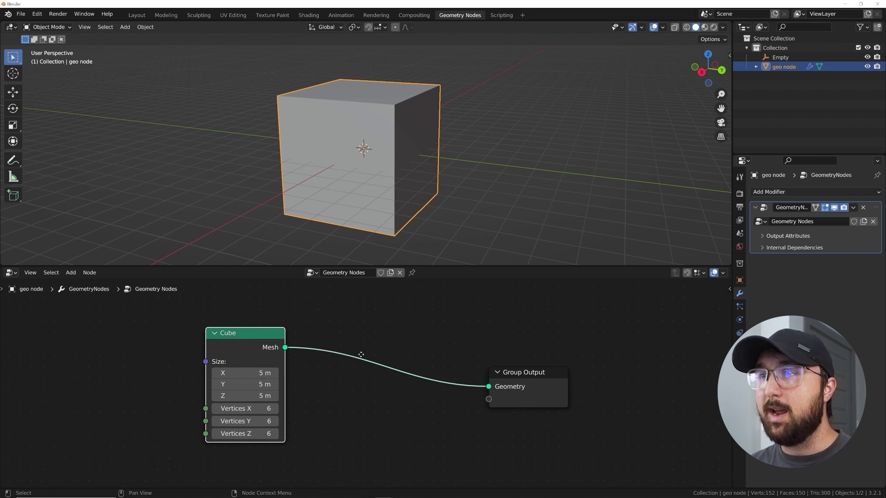
key("shift+a")
left_click(377, 306)
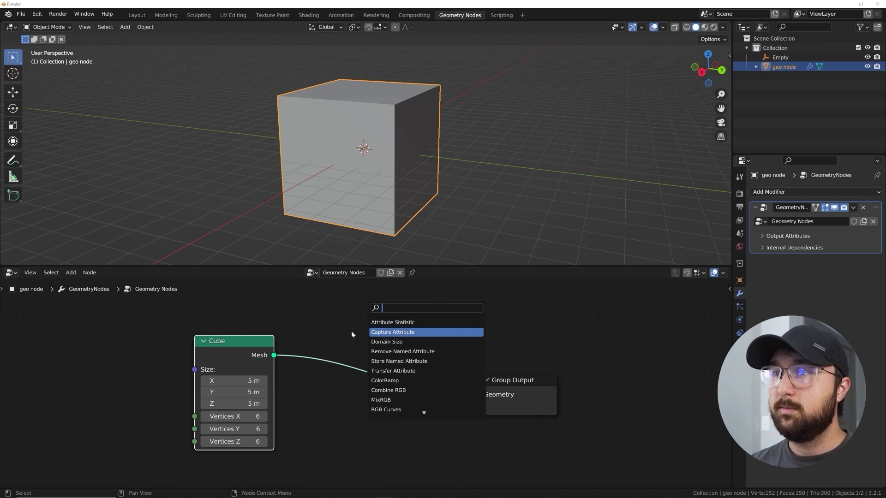
key("Escape")
key("shift+a")
left_click(365, 305)
type("inst")
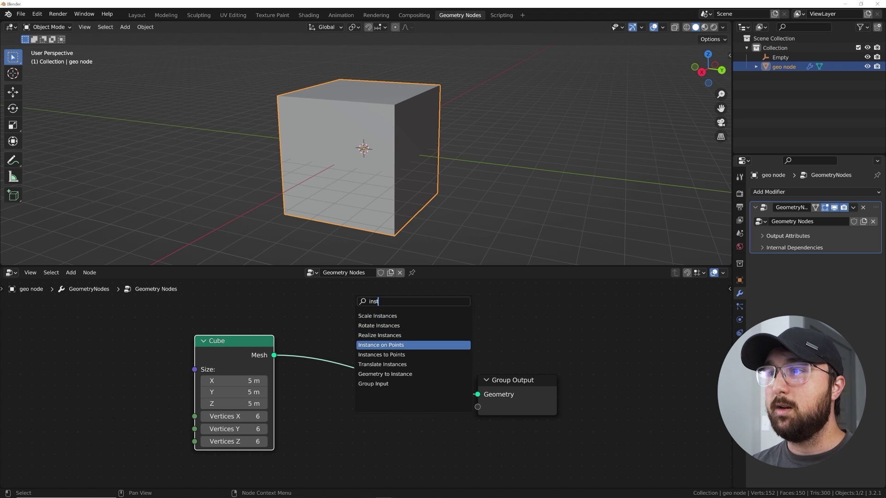
left_click(376, 345)
left_click(368, 355)
scroll(376, 323, "down", 3)
Step: Try instancing a duplicate of the Cube node, sized 0.56 m, on the points and delete that duplicate
key("shift+a")
mouse_move(405, 127)
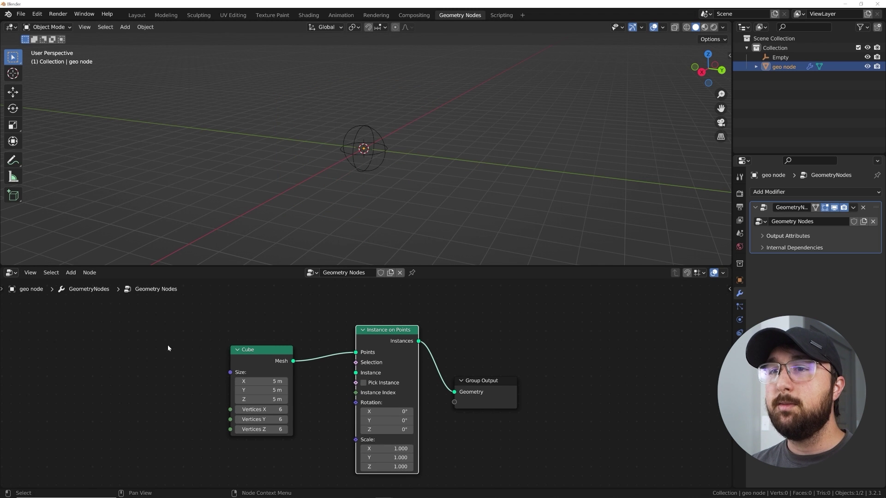
key("shift+a")
left_click_drag(256, 354, 256, 356)
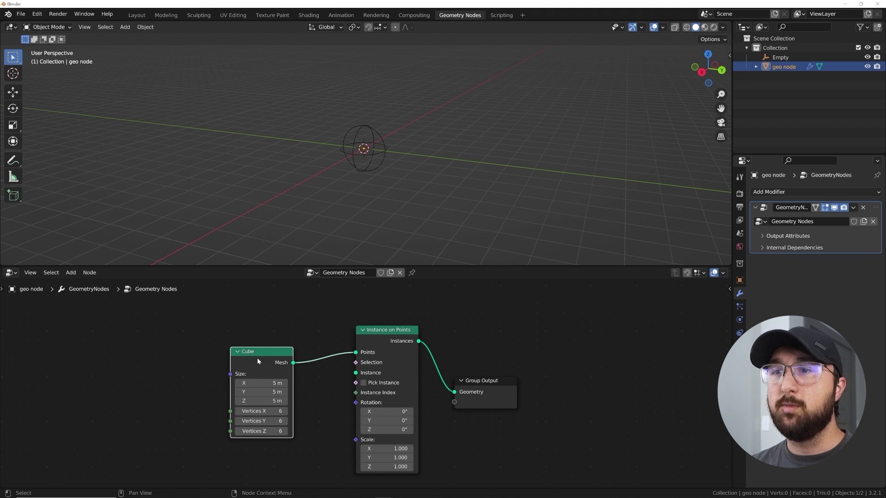
key("shift+d")
left_click(111, 341)
left_click_drag(149, 349, 355, 373)
left_click_drag(128, 369, 67, 386)
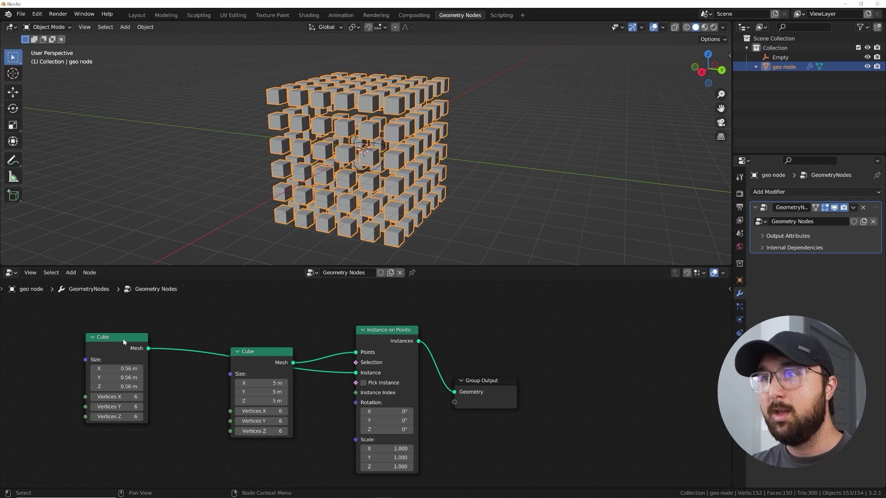
left_click(122, 338)
key("x")
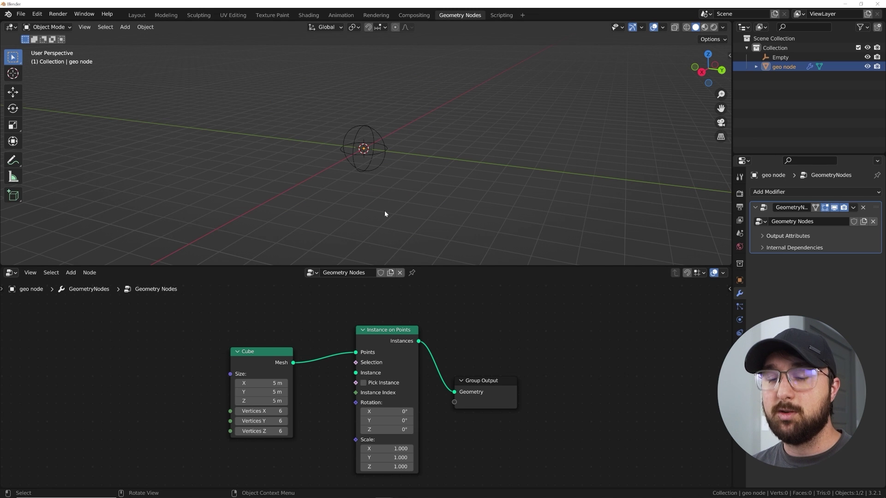
Step: Add a cube mesh object to the scene and move it about 11 m along the Y axis, away from the empty
key("shift+a")
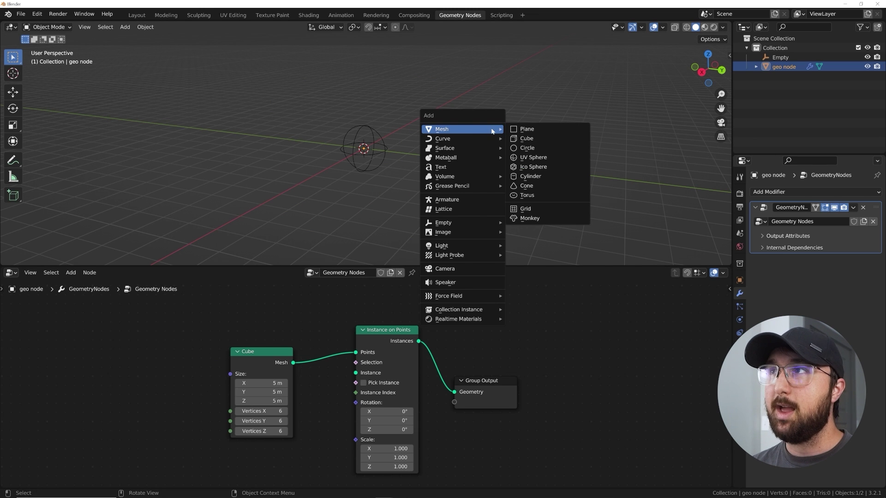
key("shift+a")
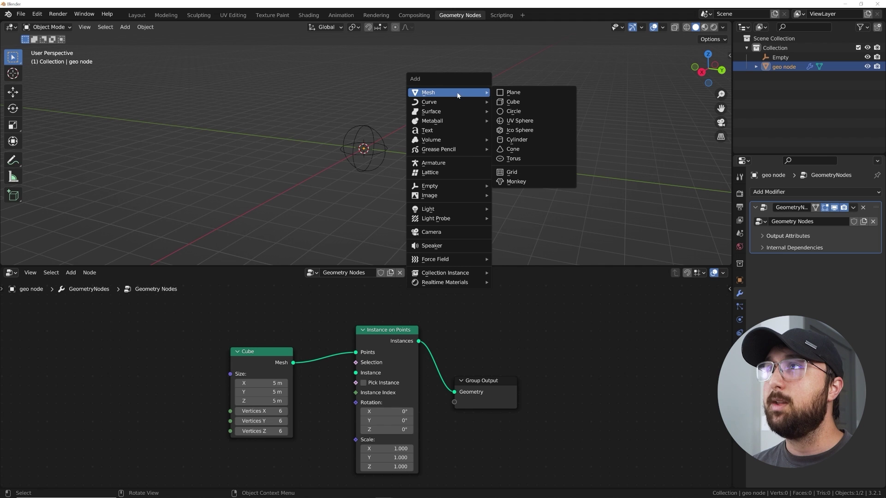
left_click(518, 105)
middle_click_drag(418, 170, 445, 171)
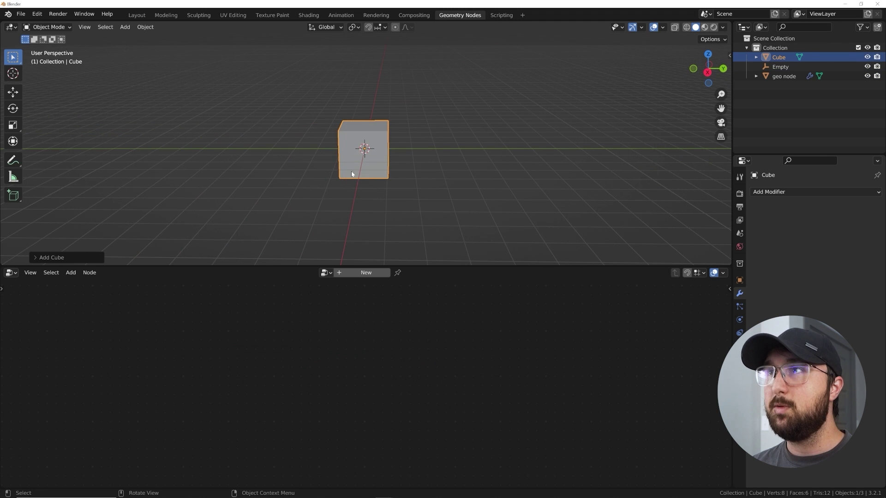
key("h")
key("alt+h")
key("g")
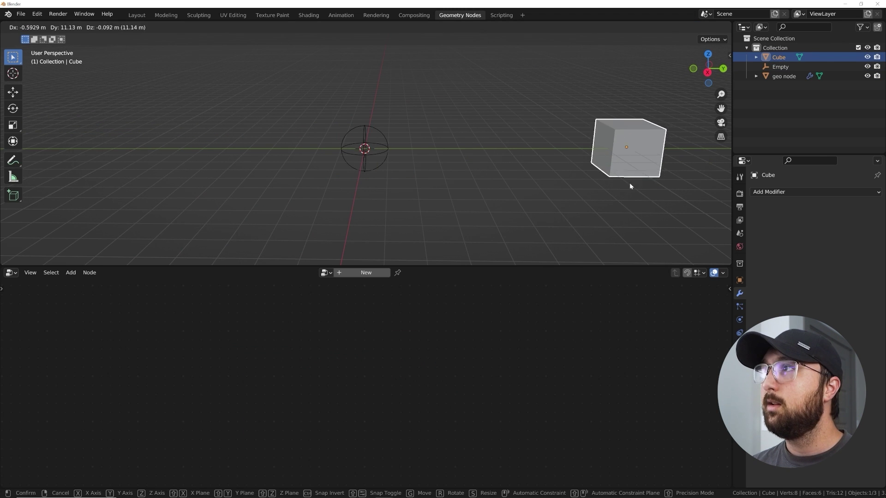
left_click(629, 183)
Step: Add a Bevel modifier to the new cube with 5 segments, keeping the amount at 0.1 m
left_click(788, 191)
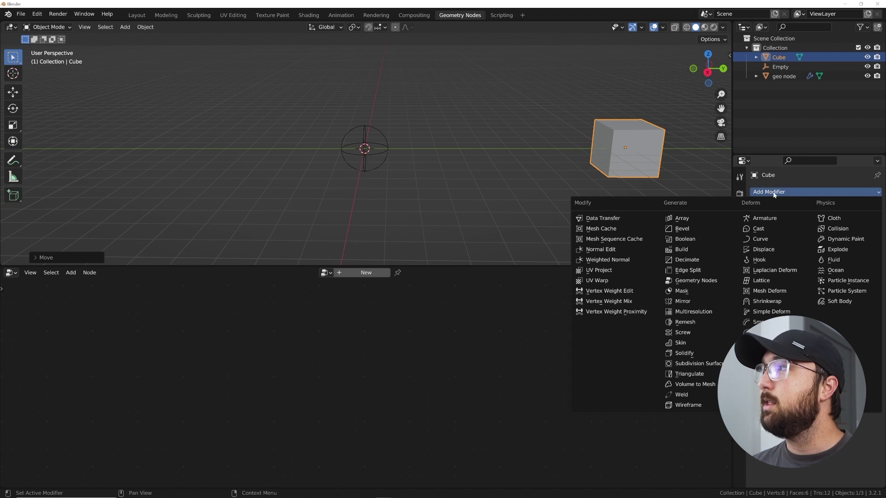
left_click(693, 231)
scroll(701, 159, "up", 2)
middle_click_drag(705, 161, 481, 168, "shift")
mouse_move(837, 247)
left_mouse_down()
mouse_move(845, 247)
mouse_move(824, 243)
left_mouse_up()
left_click(866, 256)
left_click(865, 256)
left_click(865, 256)
left_click(865, 256)
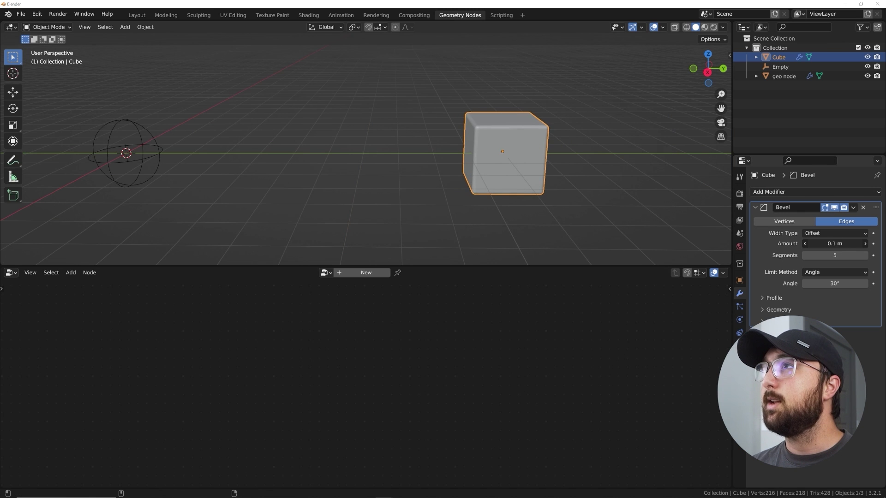
Step: Bring the beveled Cube object into the geo node's tree as Object Info and connect its Geometry to the Instance input
middle_click_drag(323, 148, 537, 140, "shift")
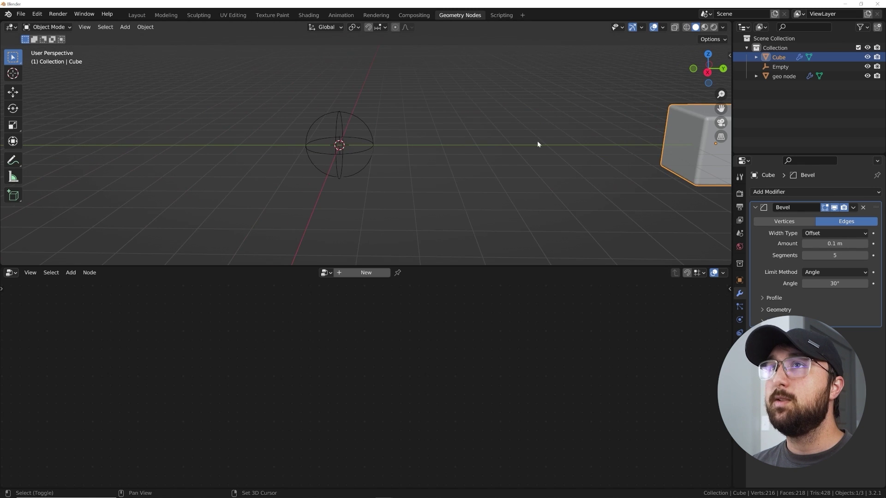
left_click(782, 76)
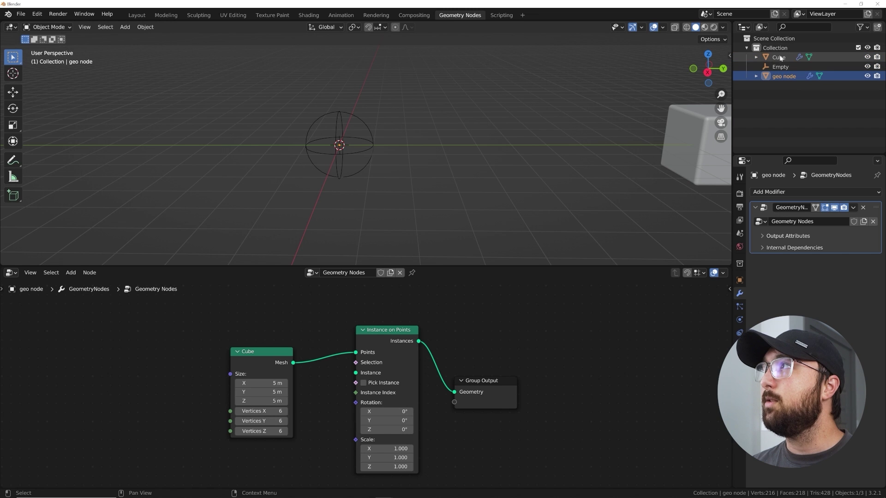
left_click_drag(778, 57, 104, 378)
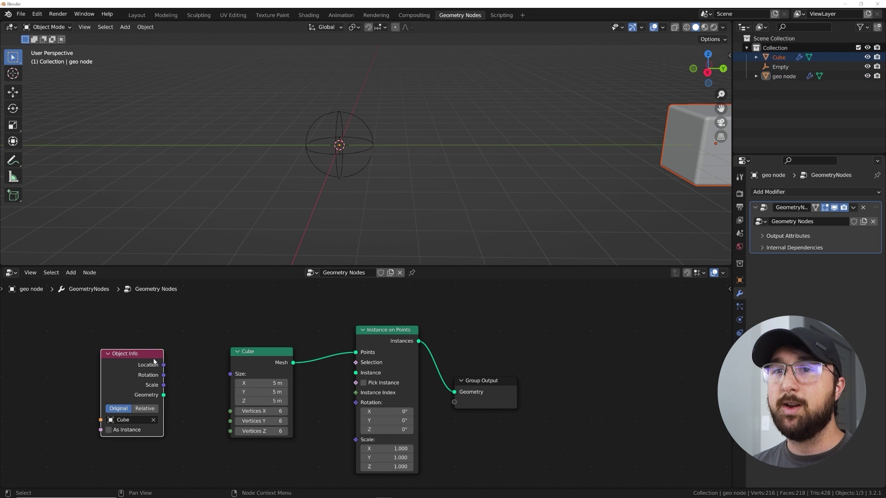
left_click_drag(164, 395, 360, 373)
middle_click_drag(471, 136, 429, 153)
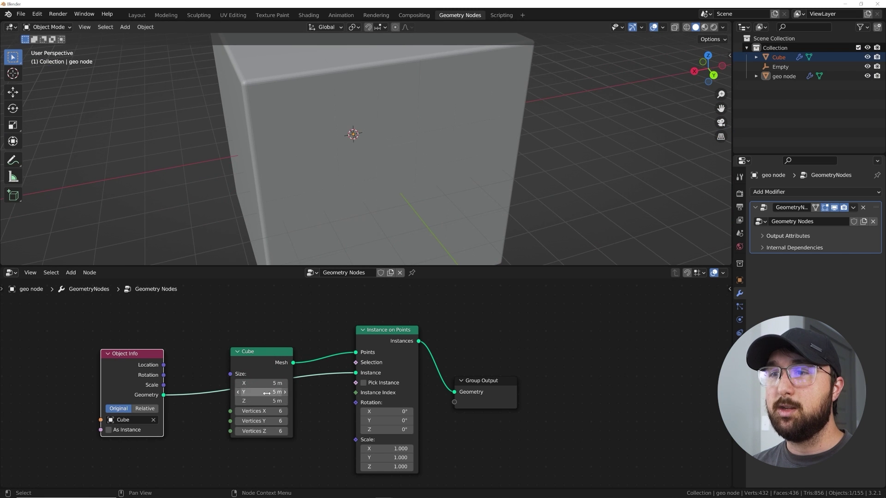
Step: Try a scale of 0.16 on the Instance on Points node and undo the change
mouse_move(388, 448)
left_mouse_down()
mouse_move(388, 466)
mouse_move(400, 448)
left_mouse_up()
type("0.16")
key("Return")
key("ctrl+z")
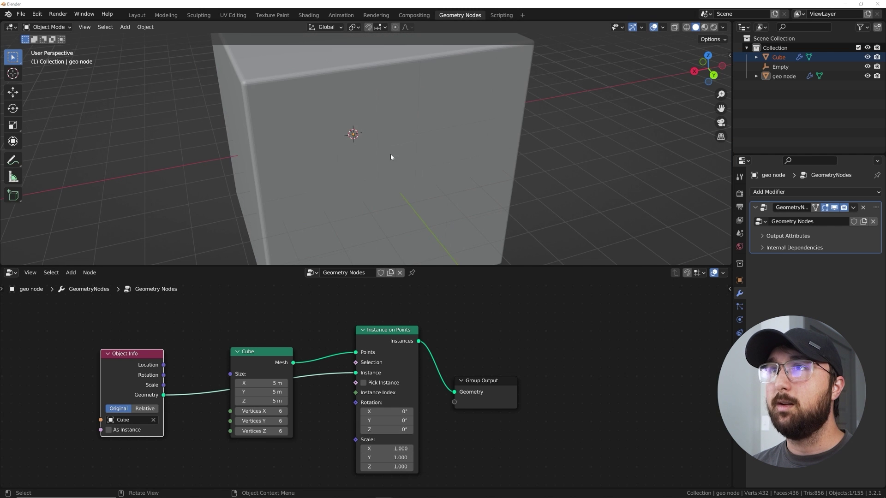
Step: Enlarge the node editor and move the Object Info and Cube nodes up, clear of the Instance on Points node
middle_click_drag(296, 91, 319, 101)
middle_click_drag(342, 169, 384, 162)
scroll(384, 162, "down", 4)
middle_click_drag(385, 444, 360, 484)
scroll(350, 374, "down", 4)
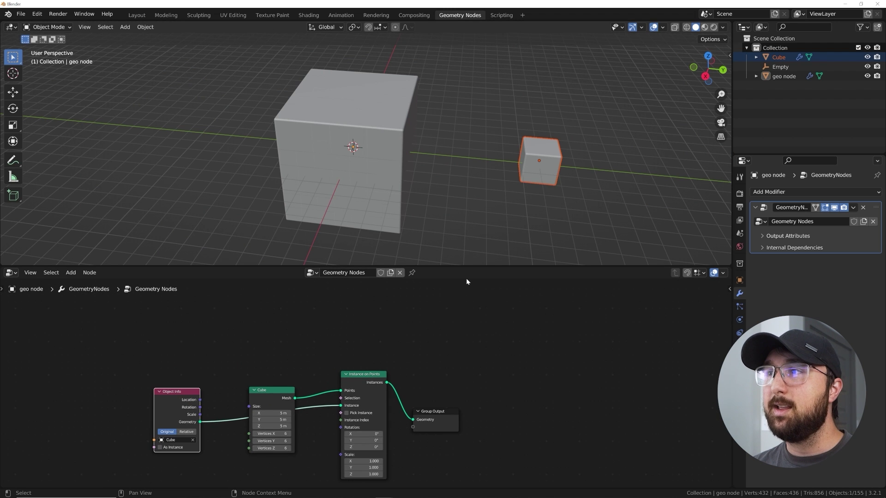
left_click_drag(466, 265, 468, 211)
left_click_drag(169, 323, 272, 424)
key("g")
left_click(292, 351)
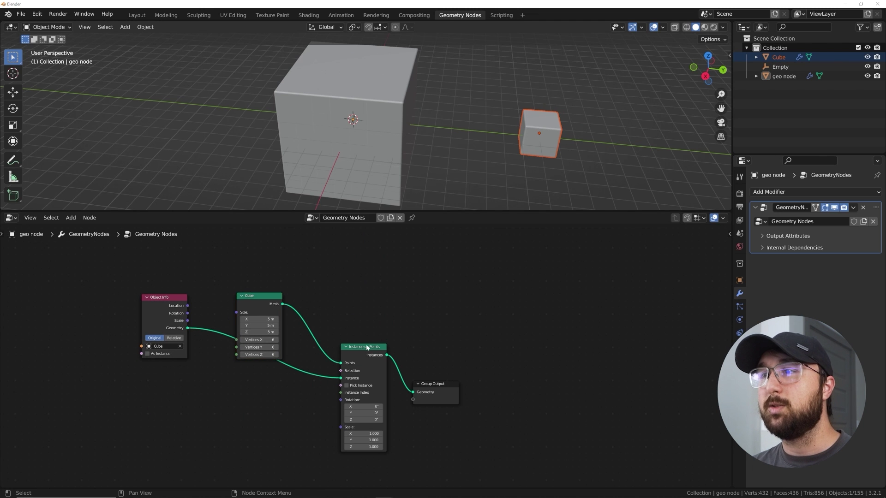
left_click_drag(365, 348, 370, 329)
Step: Bring the Empty into the geo node's tree as an Object Info node placed below the existing nodes
scroll(367, 346, "up", 5)
middle_click_drag(248, 425, 275, 376)
key("shift+a")
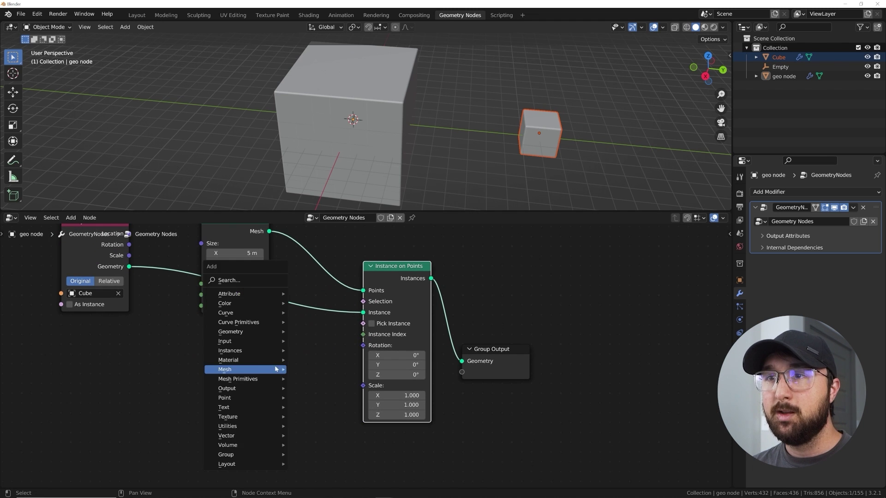
left_click(782, 76)
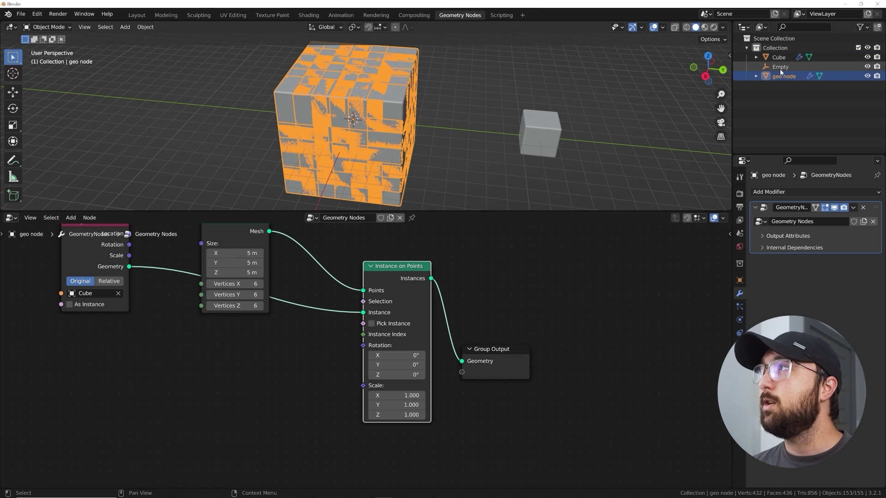
left_click_drag(780, 68, 52, 405)
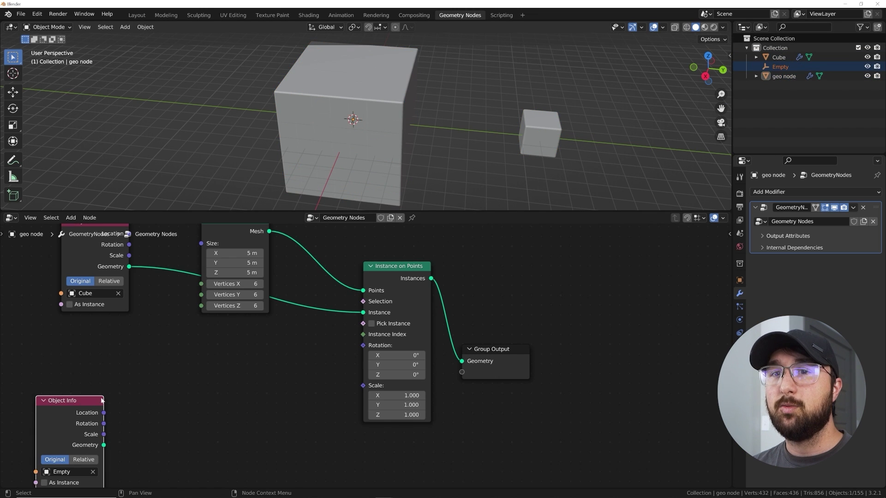
middle_click_drag(107, 390, 308, 338)
left_click_drag(308, 338, 230, 345)
Step: Add a Mesh Line node beside the Empty's Object Info node and set its count to 1
key("shift+a")
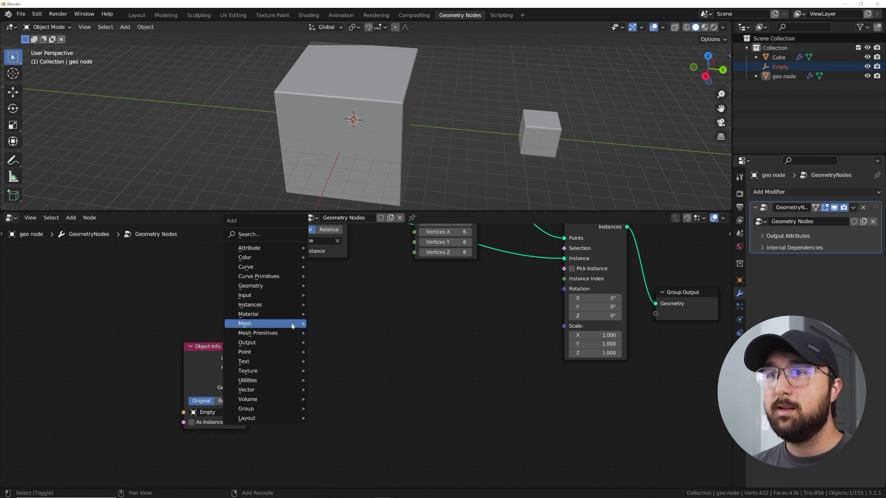
left_click(253, 238)
type("mesh l")
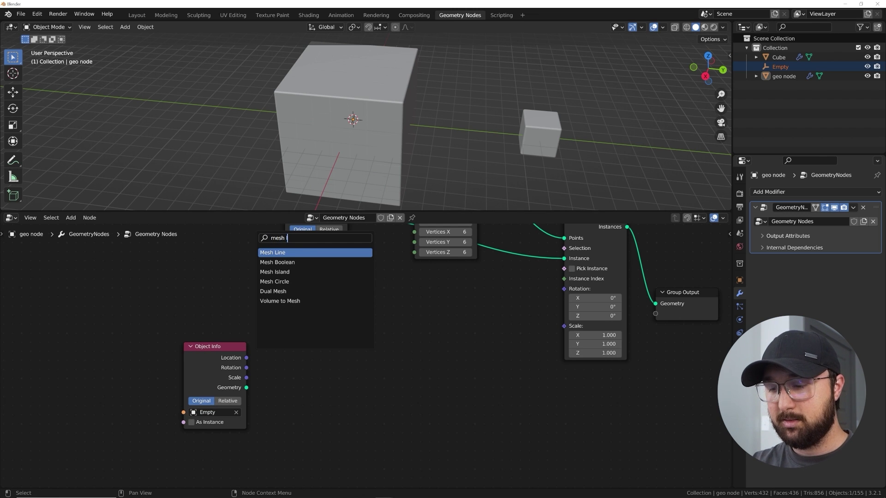
key("Return")
left_click(324, 357)
left_click(330, 368)
key("Return")
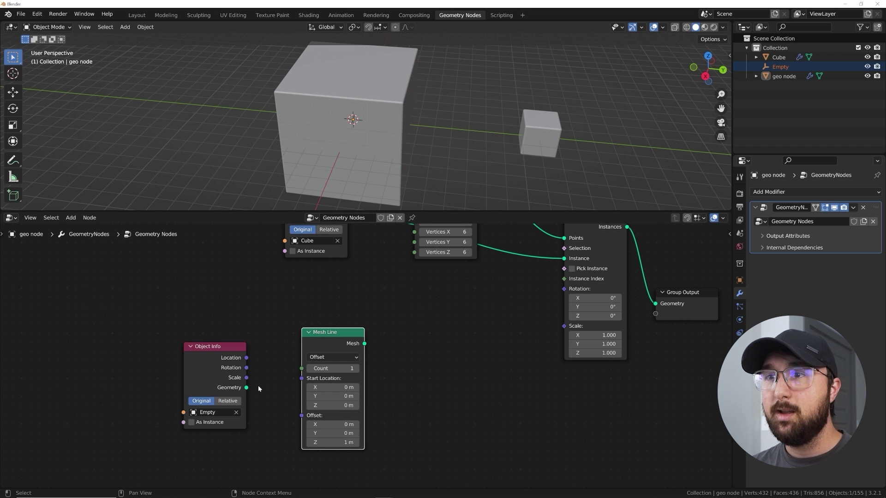
Step: Connect the Empty's Location to the Mesh Line's Start Location and shift both nodes to free space beside them
left_click_drag(247, 358, 301, 378)
left_click_drag(333, 338, 303, 338)
left_click_drag(227, 362, 171, 356)
left_click_drag(306, 338, 258, 338)
Step: Add a Geometry Proximity node set to Points, with the Mesh Line's Mesh connected to its Target
key("shift+a")
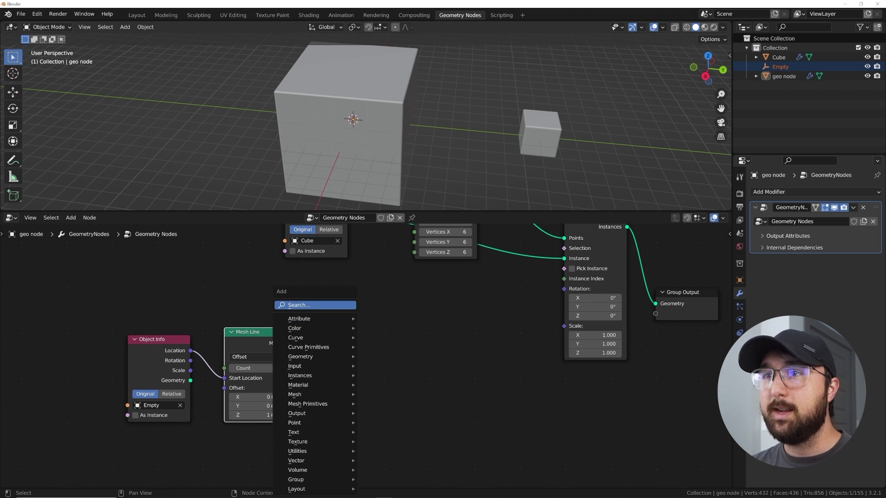
left_click(307, 305)
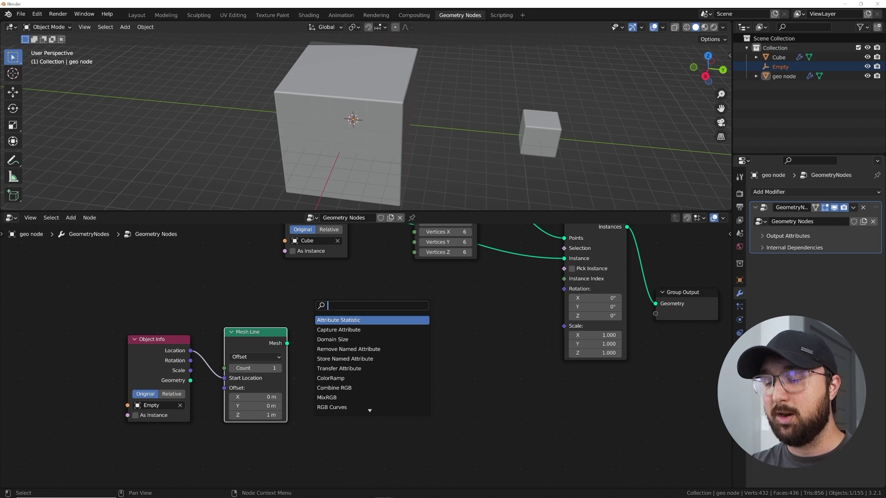
type("pr")
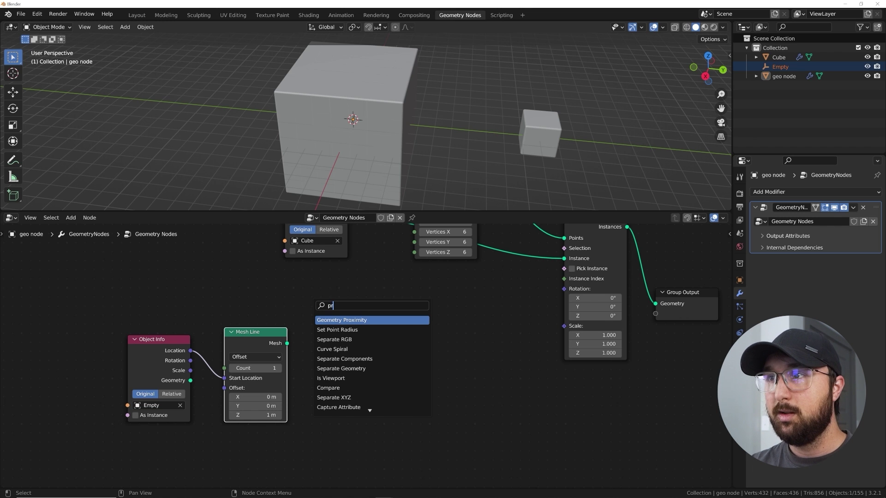
key("Return")
left_click(359, 338)
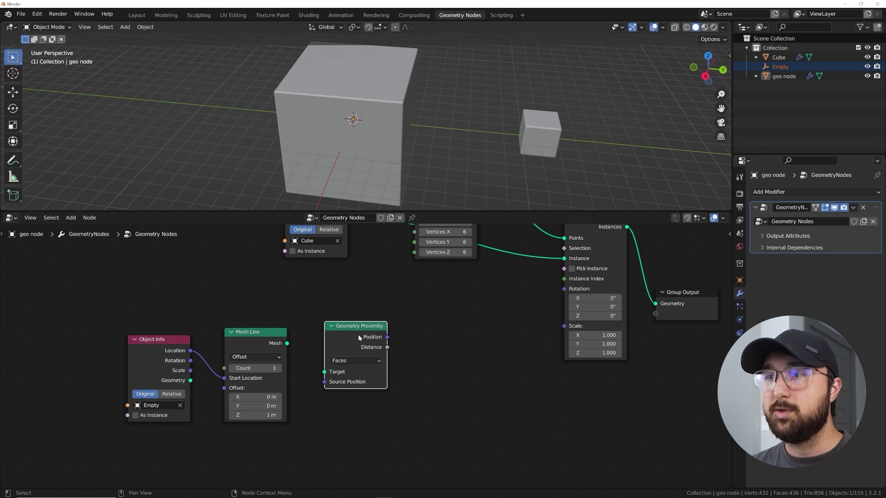
left_click_drag(287, 344, 325, 372)
left_click(345, 361)
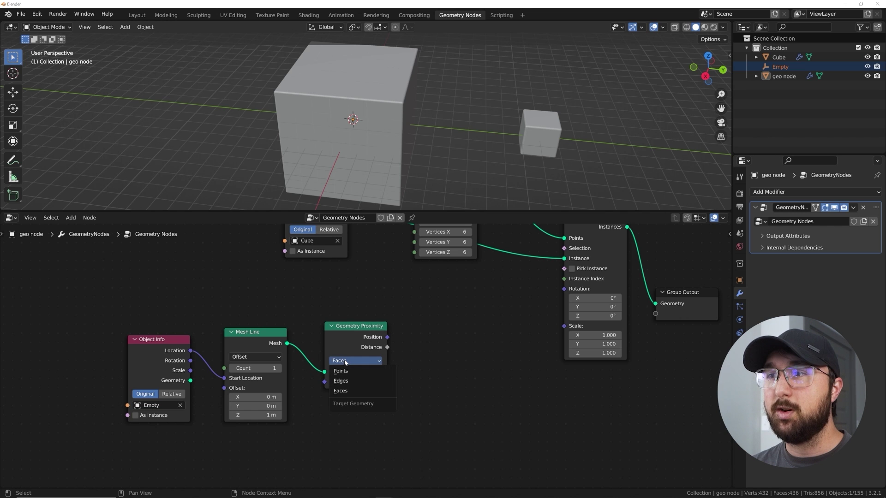
left_click(347, 371)
left_click_drag(357, 327, 344, 330)
Step: Add a Map Range node, feed the Geometry Proximity Distance into its Value, and shift the new chain away from Instance on Points
key("shift+a")
left_click(388, 301)
type("map")
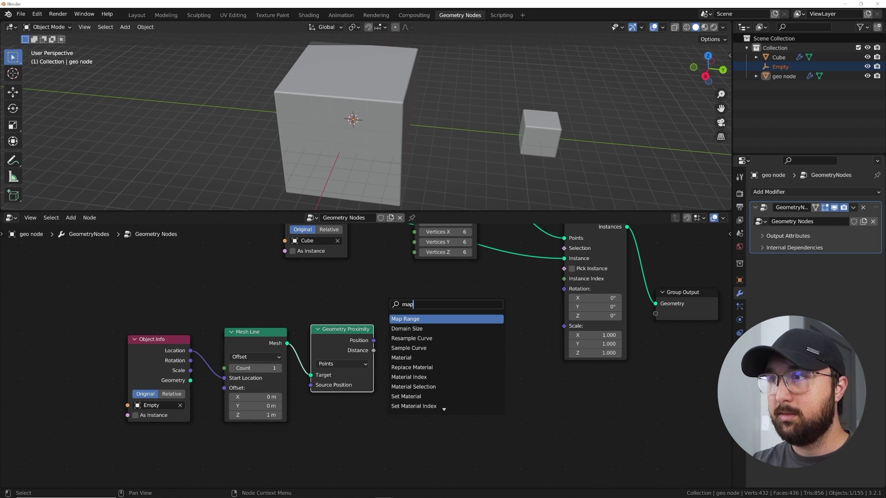
key("Return")
left_click(393, 332)
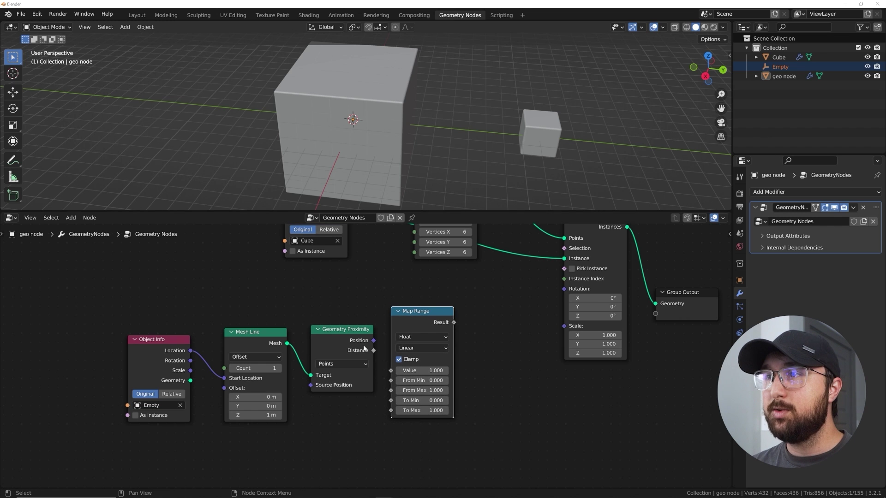
left_click_drag(373, 351, 363, 298)
left_click_drag(369, 383, 391, 370)
left_click_drag(436, 295, 135, 417)
left_click_drag(340, 386, 248, 398)
Step: Add a ColorRamp node after Map Range and flip its color ramp
left_click(409, 313)
key("shift+a")
left_click(417, 299)
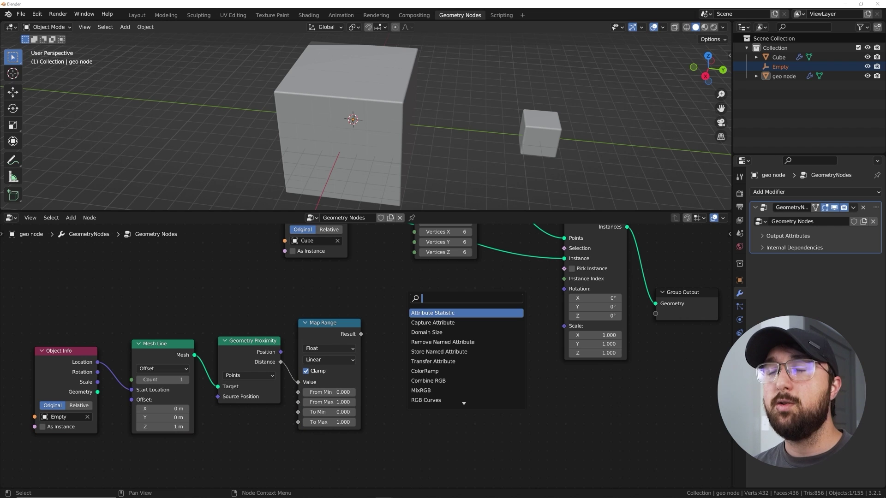
type("col")
left_click(424, 321)
left_click(414, 331)
left_click(432, 343)
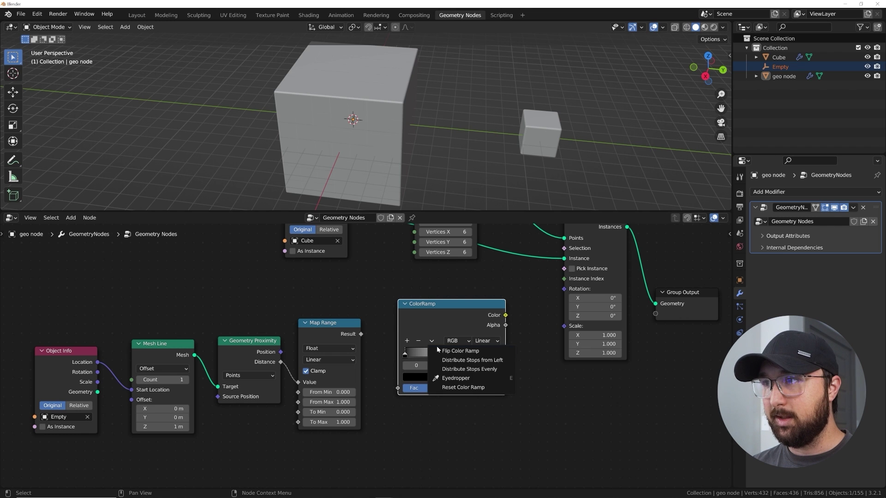
left_click(438, 351)
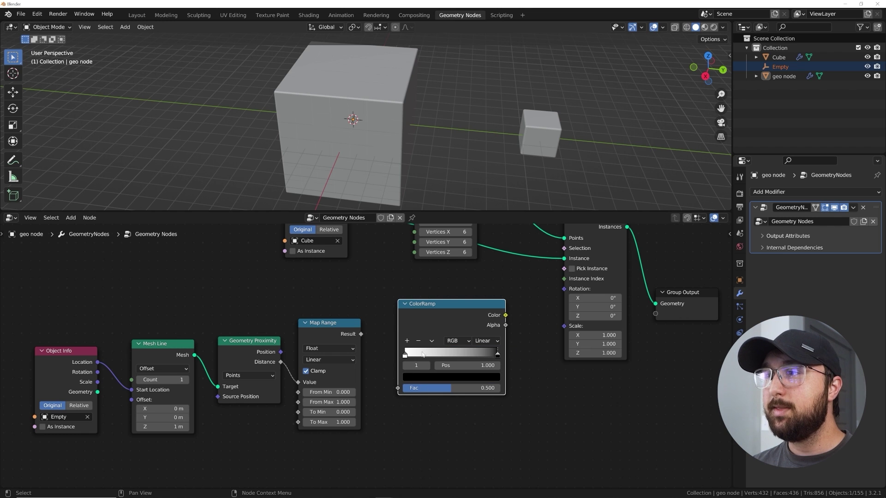
Step: Connect Map Range's Result to the ColorRamp's Fac and the ColorRamp's Color to the Scale input of Instance on Points
left_click_drag(361, 335, 398, 388)
left_click_drag(506, 317, 563, 326)
middle_click_drag(403, 151, 406, 124)
left_click(373, 124)
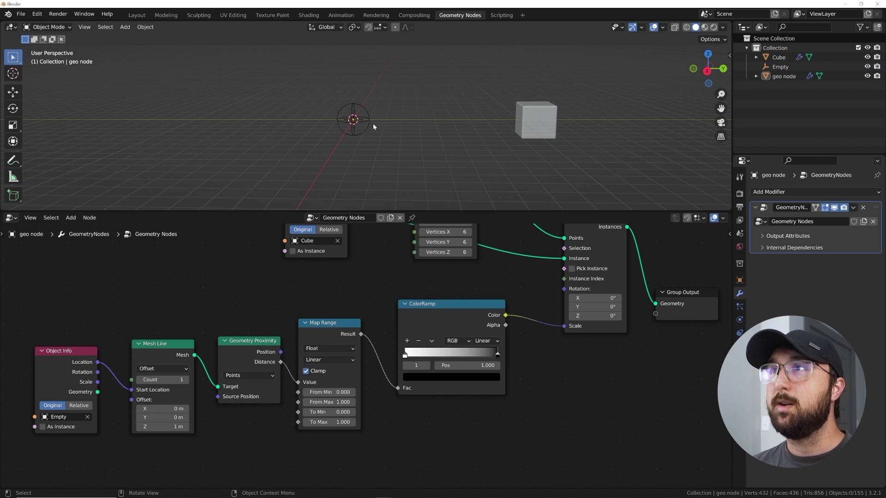
left_click(785, 77)
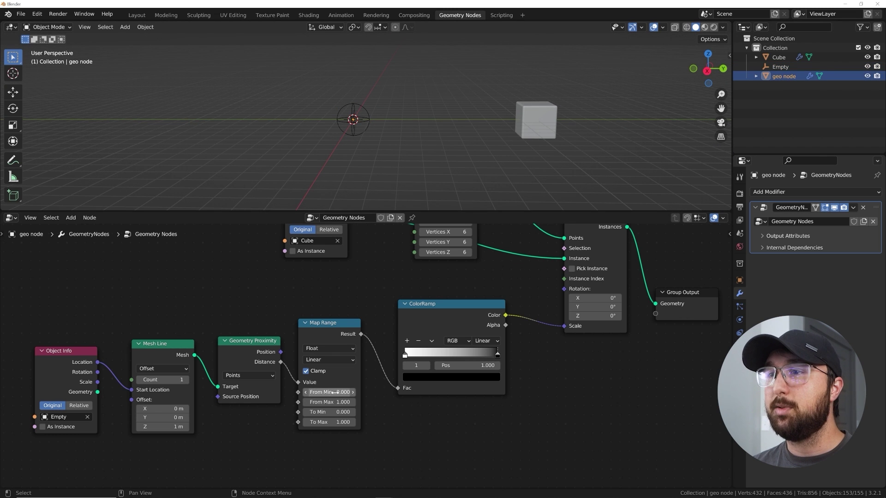
Step: Move the Empty to about X 0.45 m, Y -1.55 m, Z 2.38 m and reselect the geo node object
left_click(371, 120)
middle_click_drag(377, 139, 397, 126)
key("g")
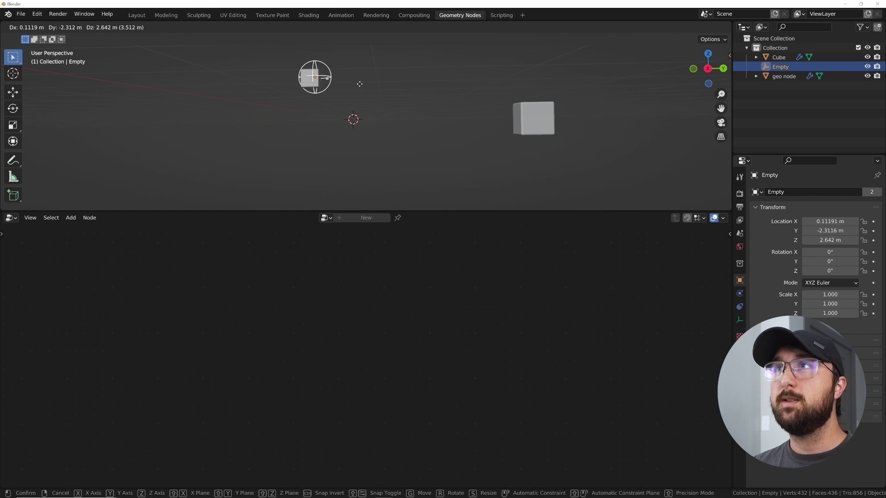
right_click(361, 82)
middle_click_drag(377, 83, 410, 157)
key("g")
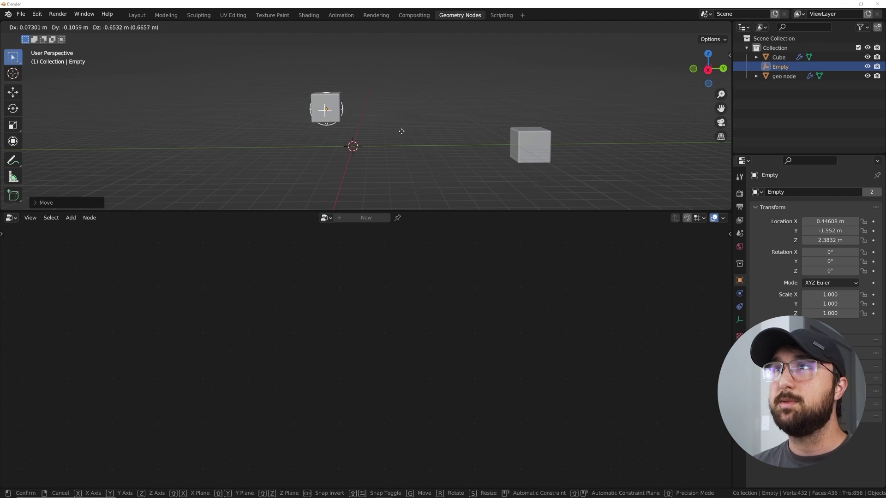
left_click(393, 136)
left_click(341, 120)
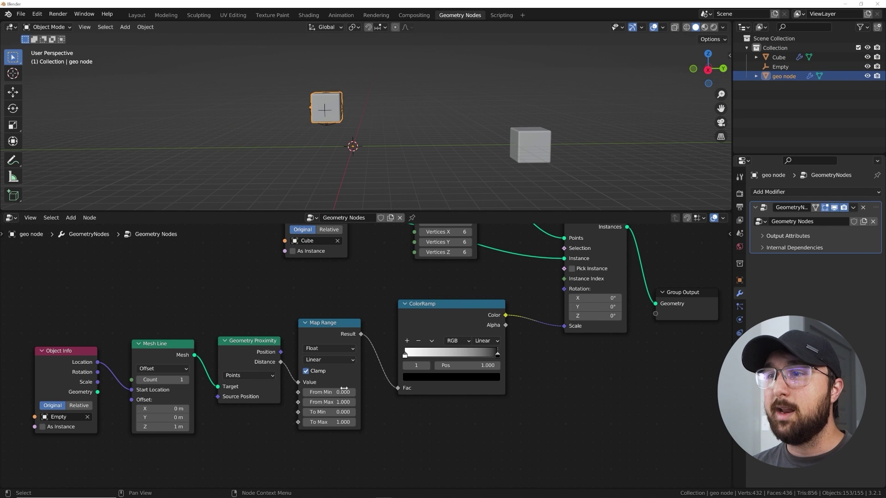
Step: Try a different From Min value on the Map Range node and undo it
left_click_drag(341, 392, 393, 392, "shift")
key("ctrl+z")
mouse_move(335, 412)
left_mouse_down()
mouse_move(351, 412)
mouse_move(335, 412)
left_mouse_up()
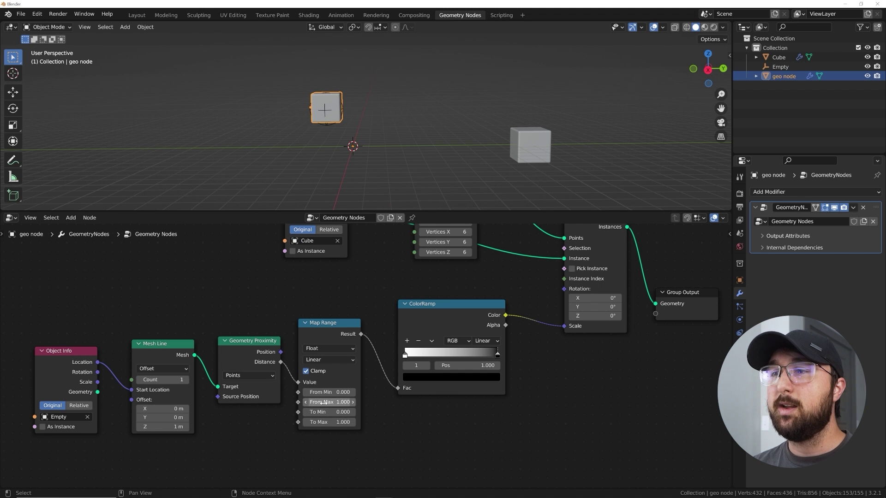
Step: Set the Map Range node's From Max to 5.530 and From Min to -4.520
middle_click_drag(367, 150, 359, 168)
mouse_move(338, 402)
left_mouse_down("shift")
mouse_move(394, 402)
mouse_move(325, 402)
left_mouse_up("shift")
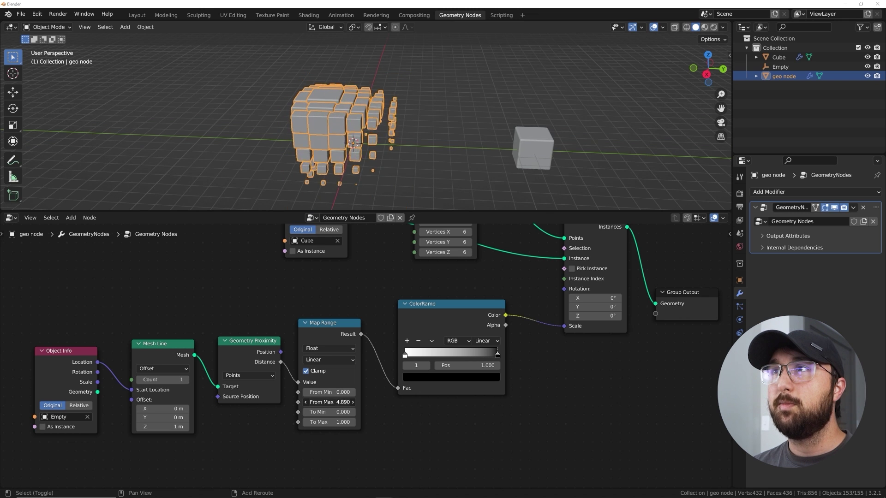
left_click_drag(339, 403, 350, 403, "shift")
middle_click_drag(393, 162, 300, 138)
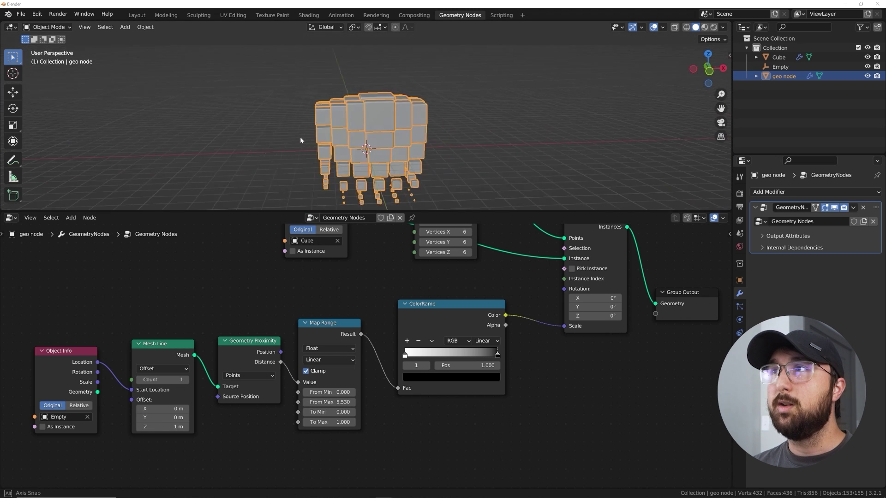
scroll(397, 108, "up", 3)
middle_click_drag(403, 105, 383, 128)
left_click_drag(330, 392, 312, 392)
Step: Try moving the Empty through the grid of cubes to test how it drives their scale, cancelling each move
left_click(584, 173)
middle_click_drag(333, 174, 415, 111)
left_click(406, 92)
key("g")
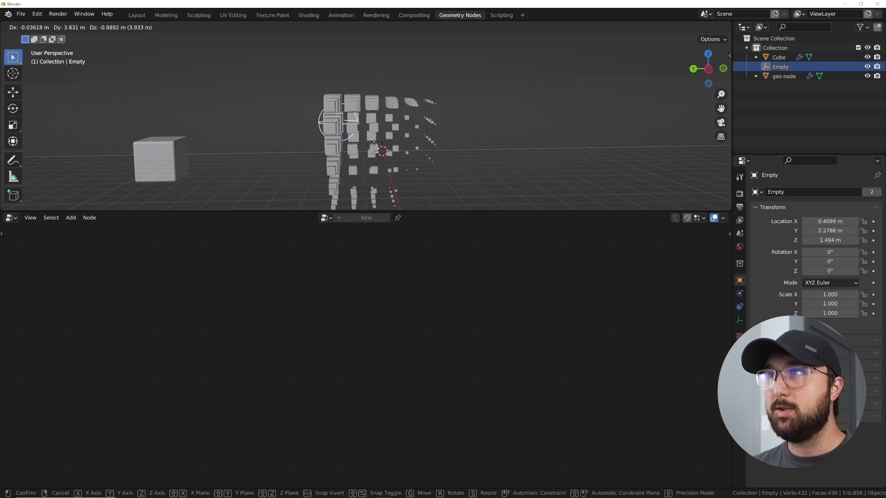
right_click(475, 152)
middle_click_drag(474, 152, 428, 26)
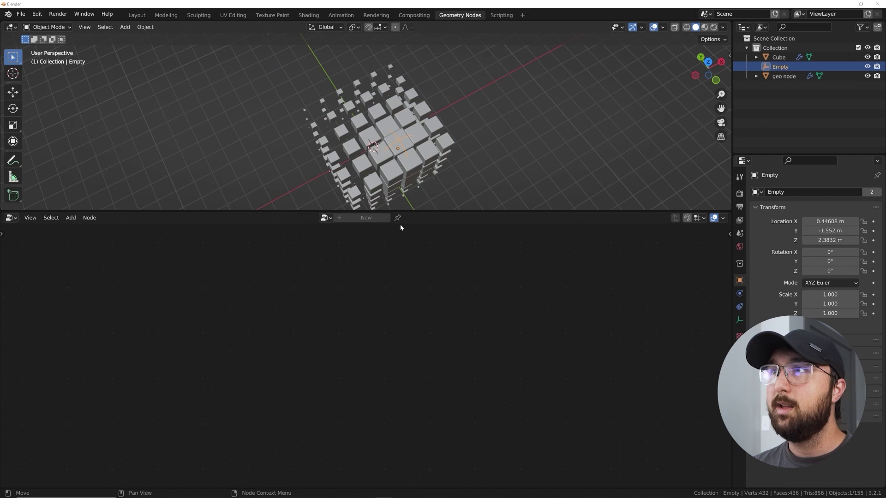
middle_click_drag(415, 70, 446, 123)
key("g")
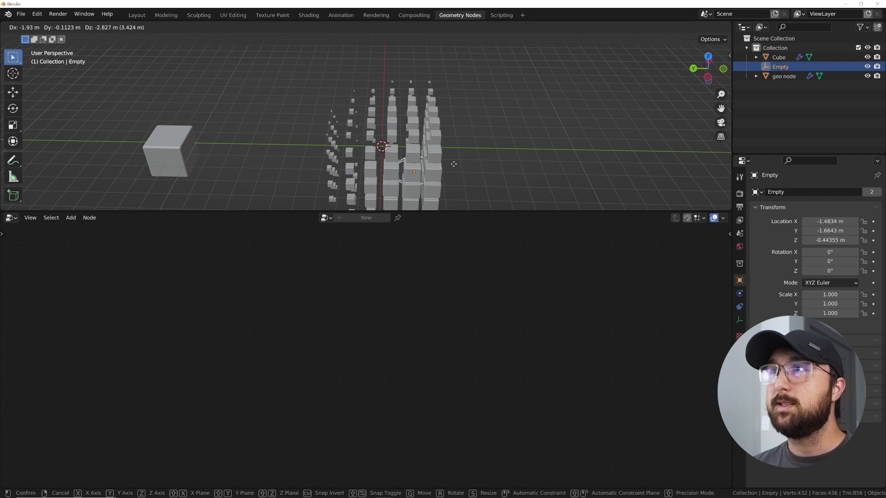
left_click(449, 143)
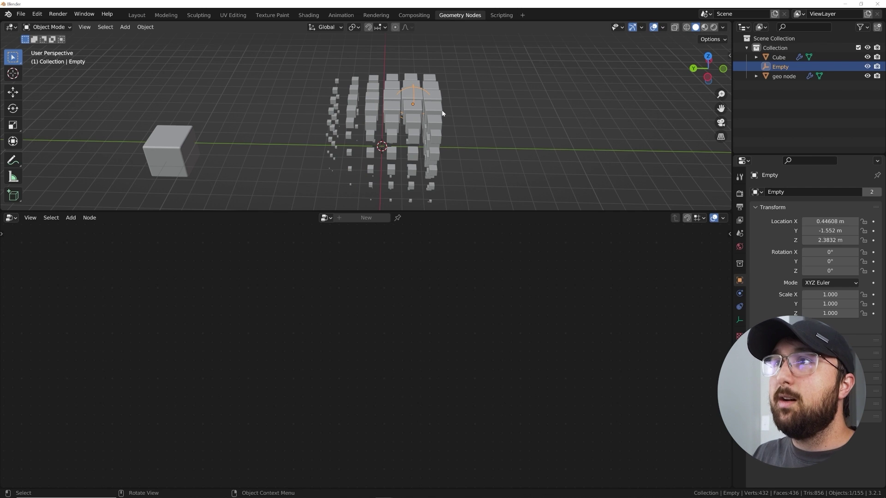
Step: Select the geo node's grid of cubes to bring back its node tree and view the scaled instances
left_click_drag(424, 108, 427, 119)
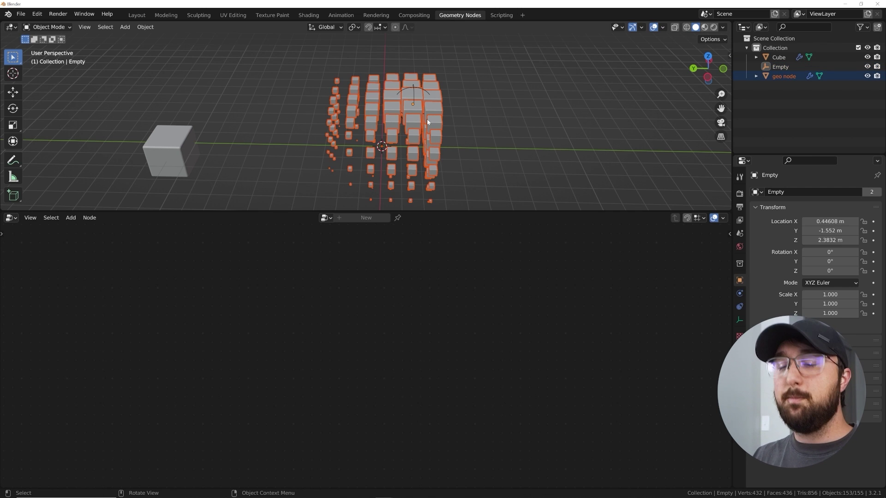
left_click(448, 136)
left_click(439, 150)
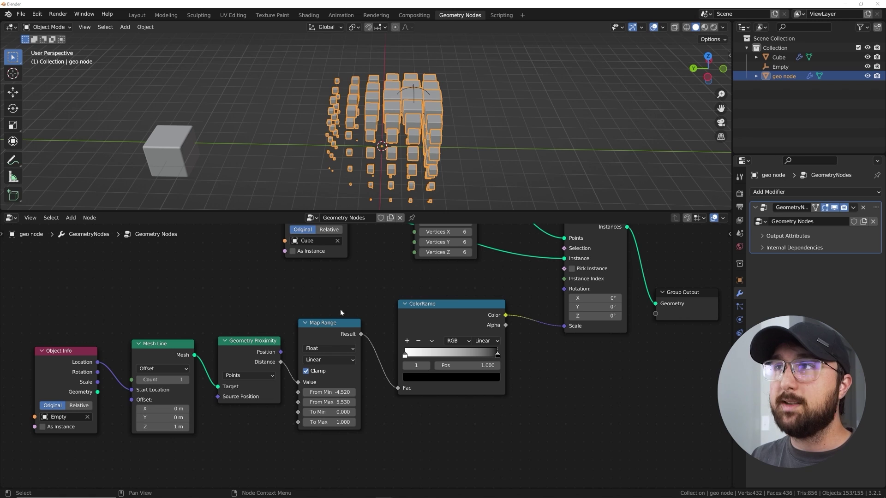
middle_click_drag(356, 181, 351, 187)
middle_click_drag(438, 141, 404, 121)
Step: Switch to the Layout workspace, select the Empty and set its X, Y and Z location to 0 m
left_click(139, 19)
middle_click_drag(451, 178, 272, 189)
left_click(272, 187)
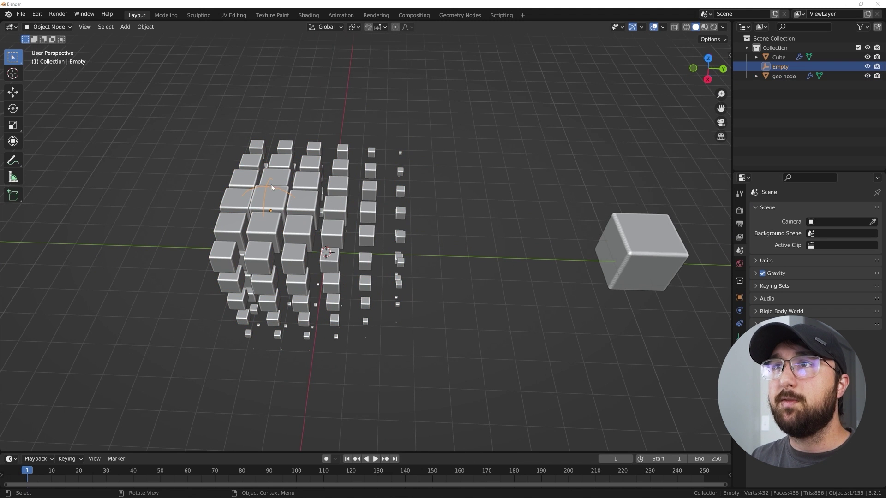
left_click(739, 298)
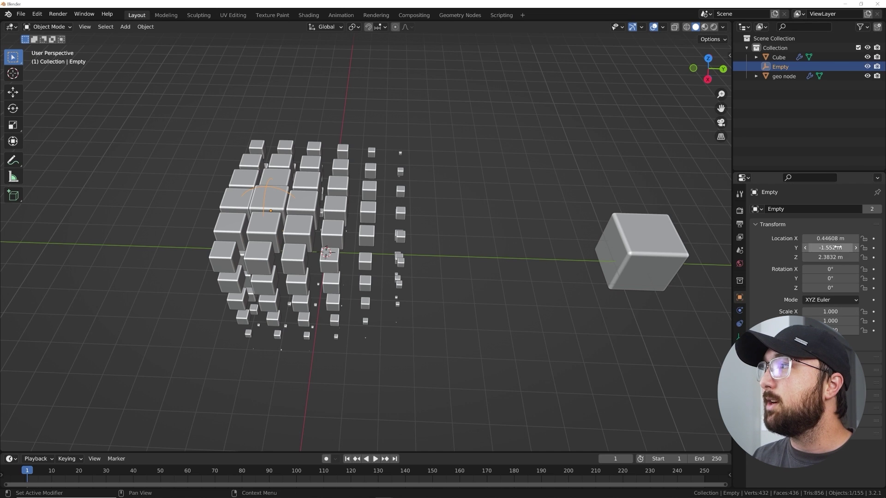
left_click_drag(828, 239, 828, 257)
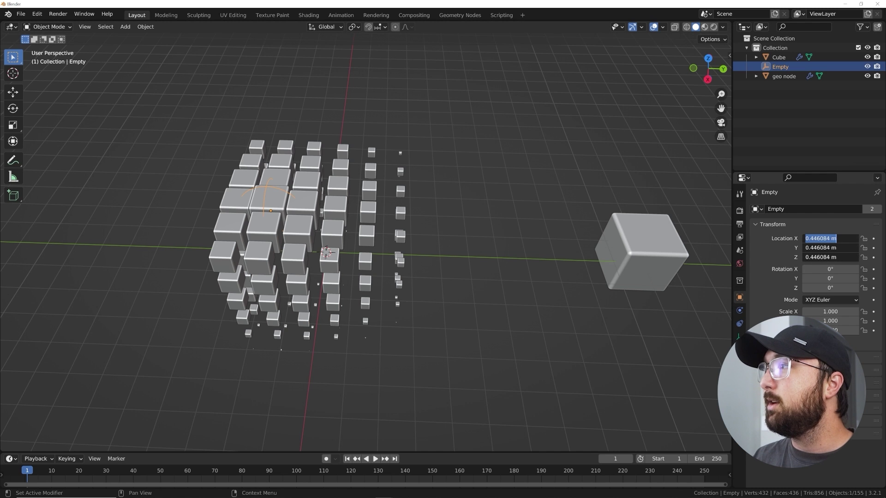
type("0")
key("Return")
Step: Add a Bezier circle curve to the scene at the centre of the cube grid
middle_click_drag(488, 260, 462, 269)
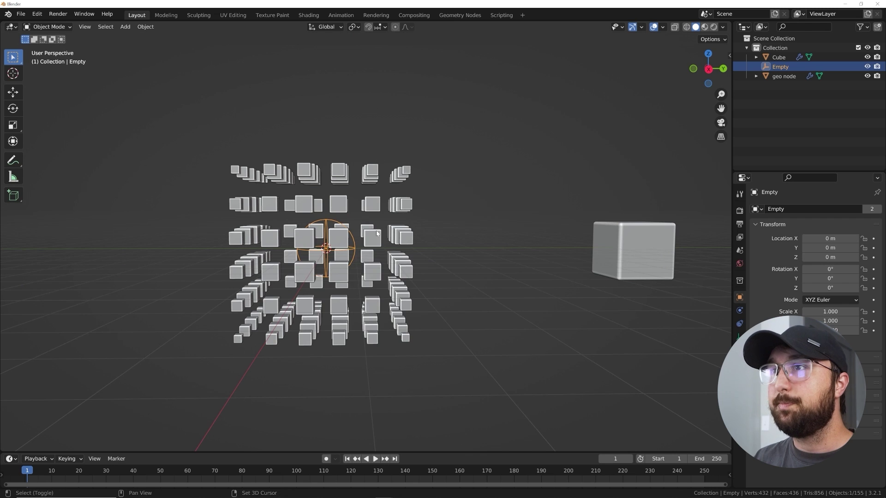
key("shift+a")
mouse_move(360, 241)
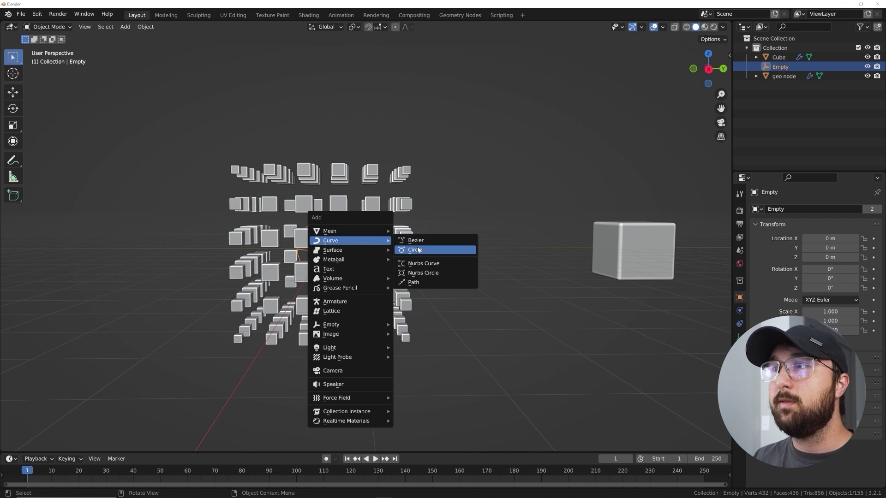
left_click(418, 250)
Step: Give the Empty a Follow Path constraint with BezierCircle as its target
left_click(349, 237)
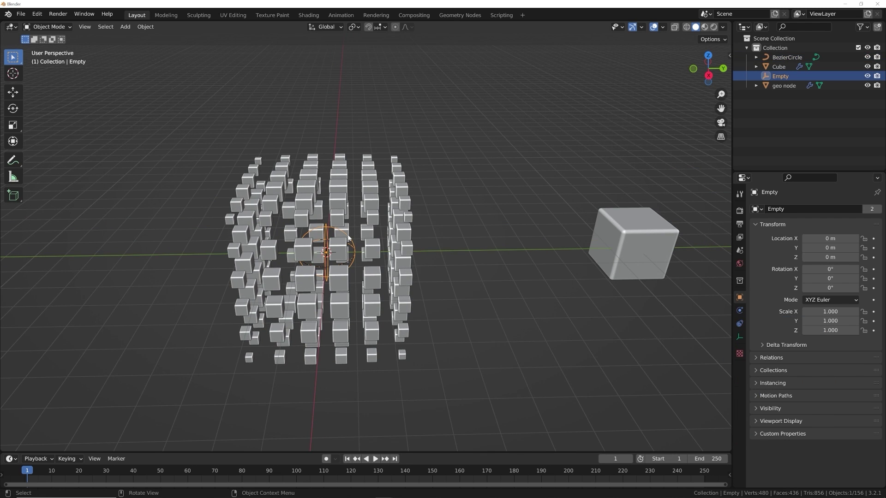
left_click(739, 313)
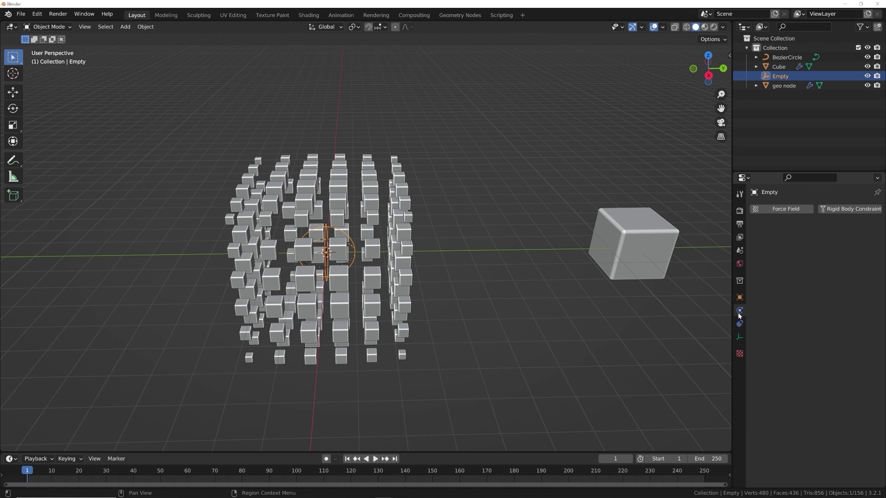
left_click(740, 323)
left_click(830, 210)
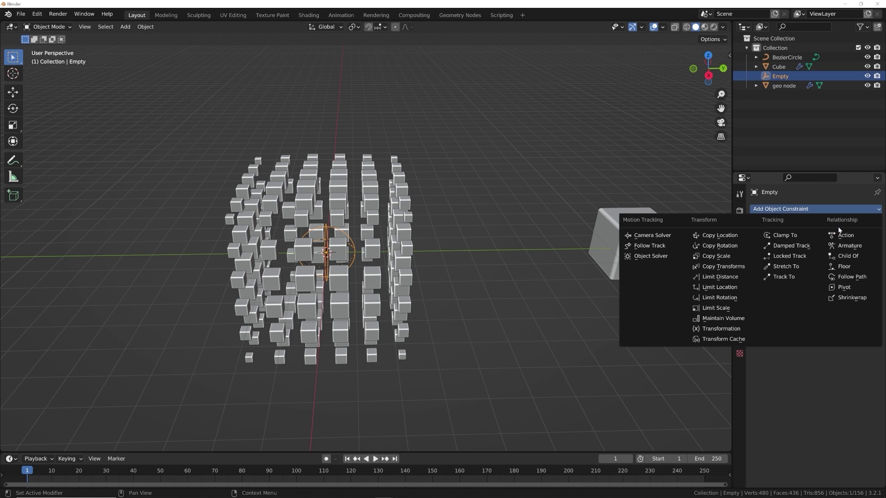
left_click(856, 277)
left_click(824, 238)
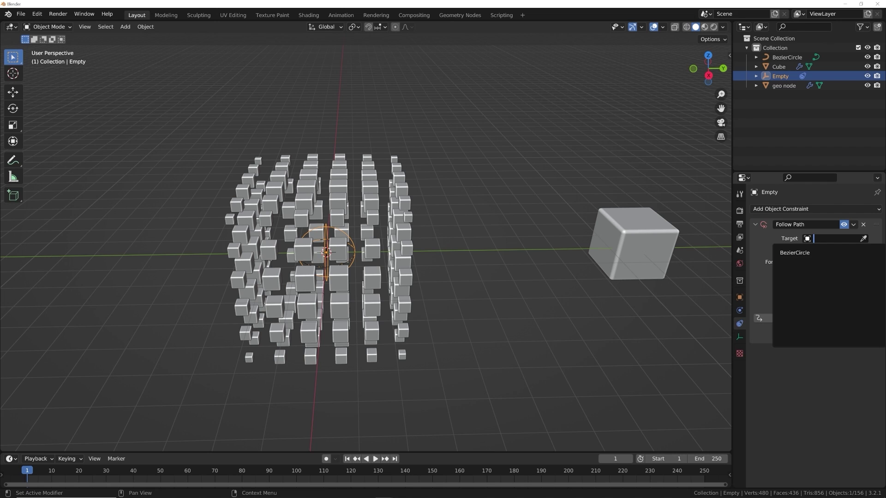
left_click(810, 253)
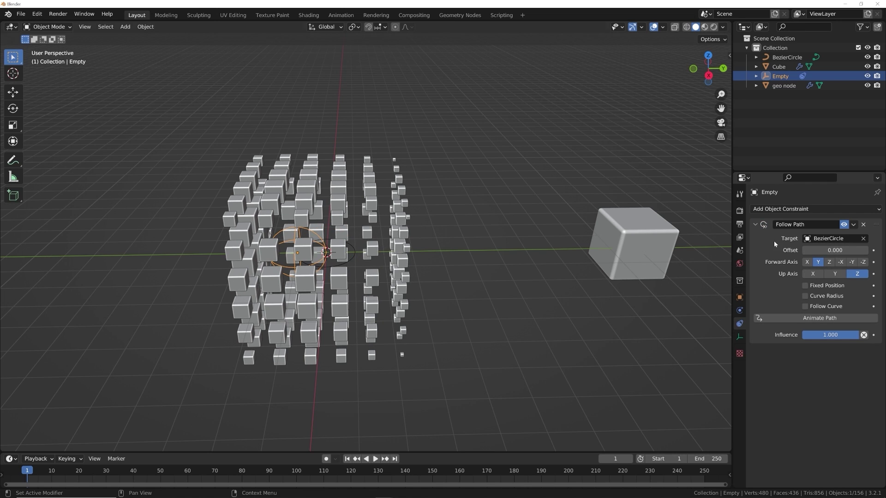
Step: Set the default F-curve interpolation to Linear in the animation preferences
left_click(38, 17)
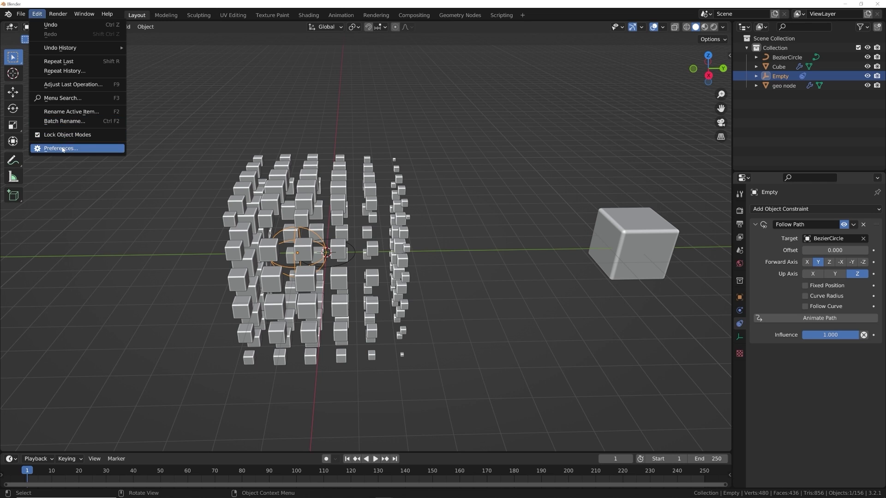
left_click(62, 148)
left_click(201, 199)
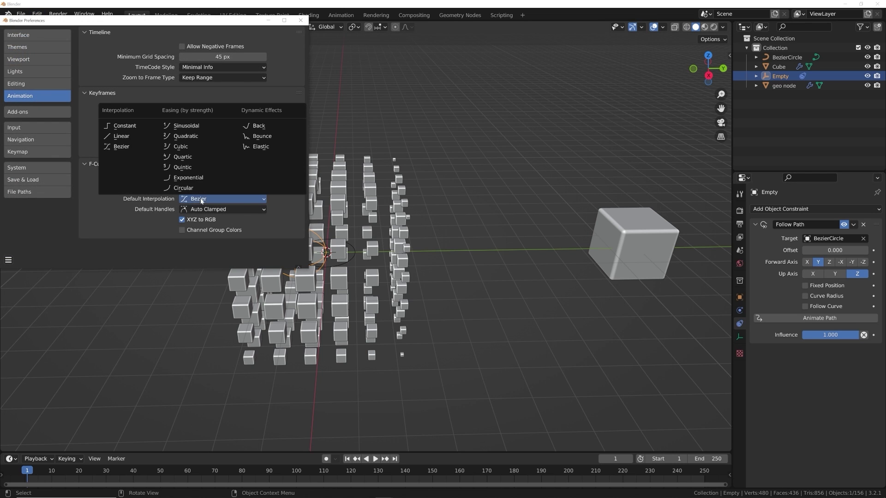
left_click(126, 137)
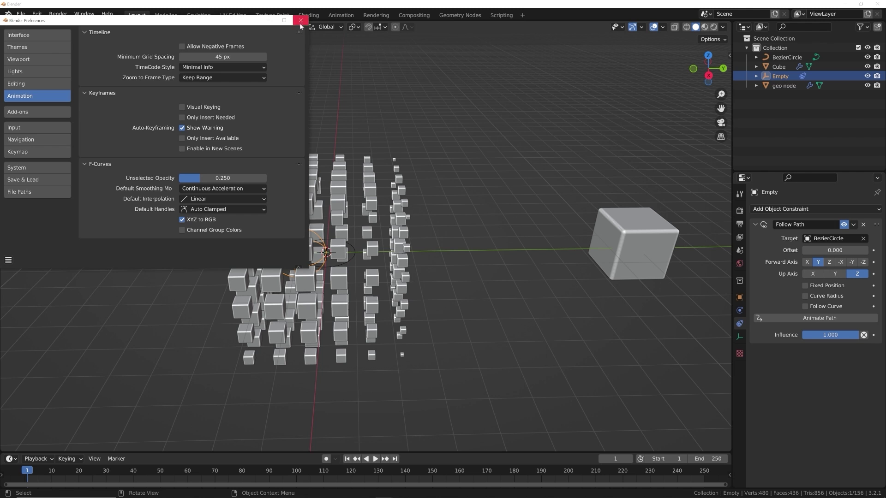
Step: Scale the Bezier circle up to about 2.8 times its size so it runs around the cube grid
middle_click_drag(370, 185, 356, 253)
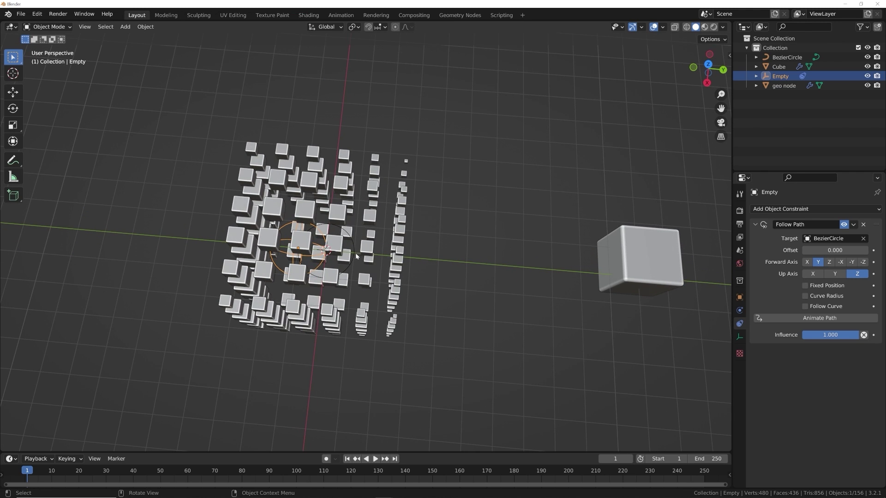
left_click(354, 256)
middle_click_drag(372, 221, 372, 234)
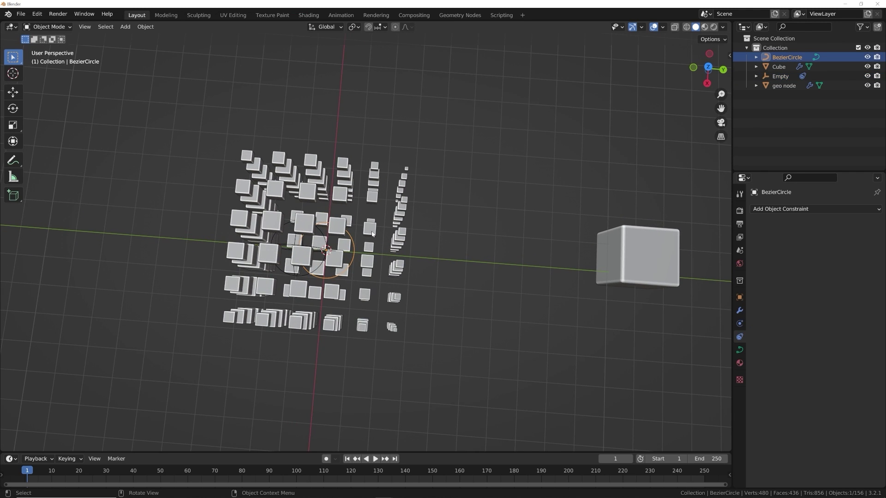
key("s")
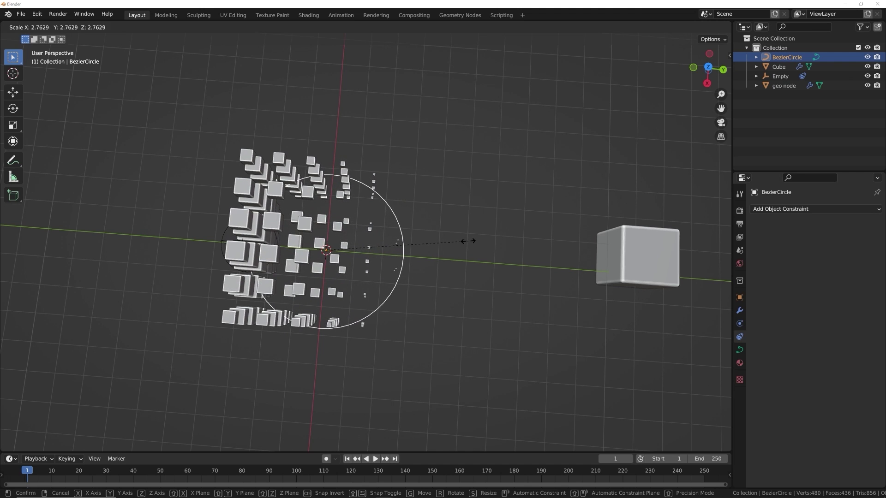
left_click(473, 241)
Step: Try different Offset values on the Empty's Follow Path constraint to test its movement around the circle
middle_click_drag(409, 247, 410, 254)
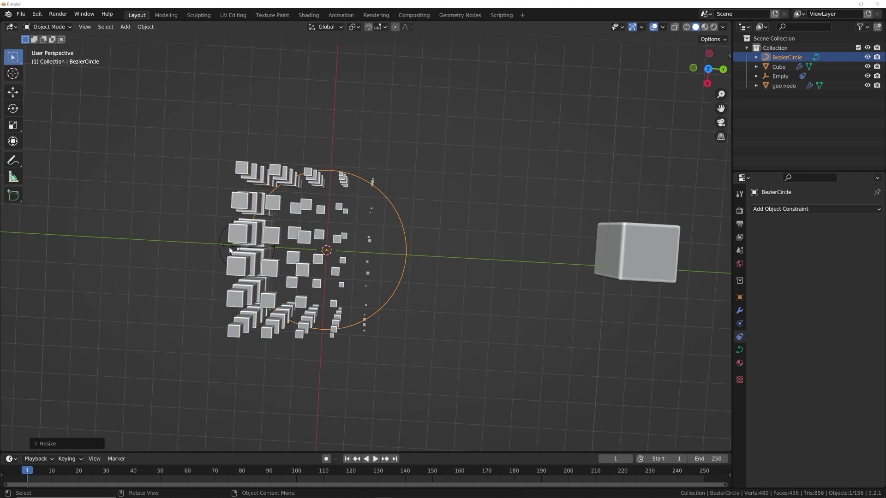
left_click(220, 245)
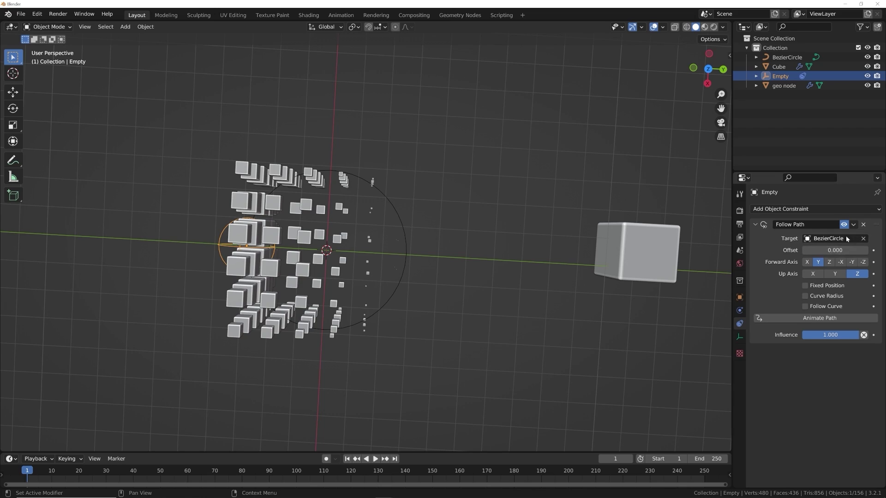
left_click_drag(835, 250, 734, 250)
middle_click_drag(369, 240, 424, 231)
left_click_drag(831, 250, 880, 250)
middle_click_drag(614, 233, 526, 304)
key("ctrl+z")
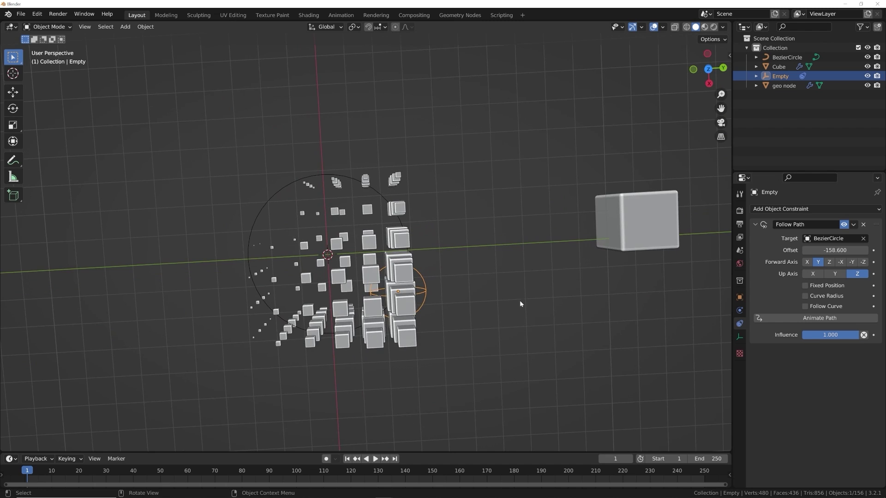
Step: Enlarge the timeline, set the animation's end frame to 120 and go to frame 0
left_click_drag(448, 452, 456, 427)
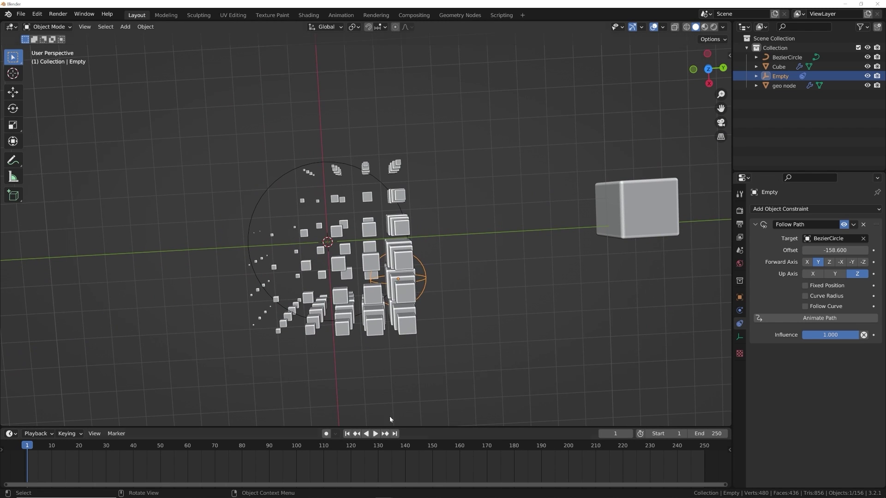
left_click(713, 434)
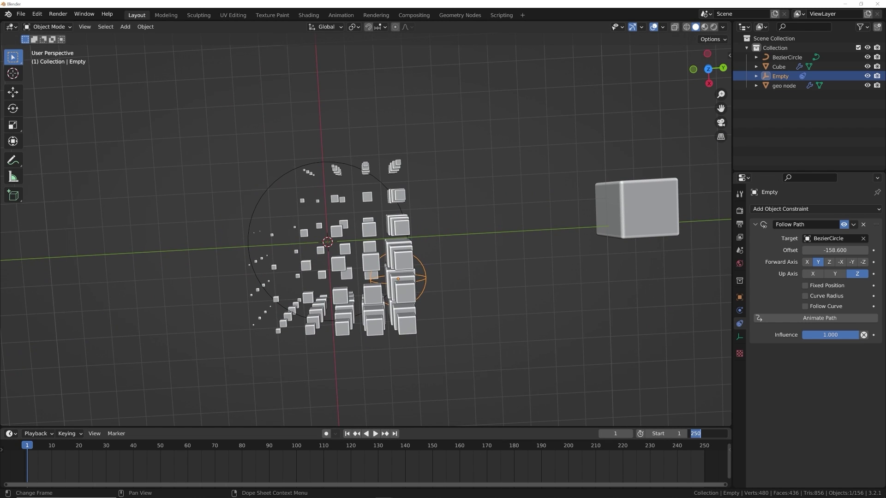
type("120")
key("Return")
middle_click_drag(197, 459, 381, 460)
scroll(381, 460, "up", 2)
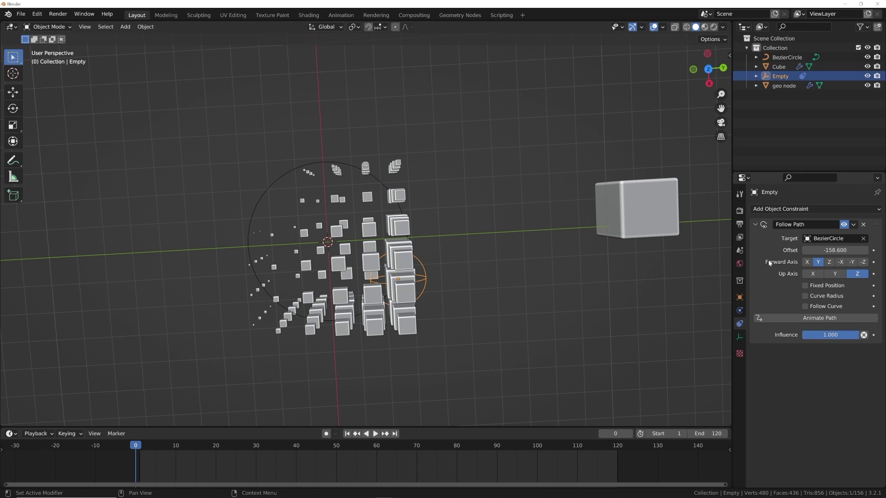
Step: Set the Empty's Follow Path Offset to 0 and keyframe it at frame 0
type("0")
key("Return")
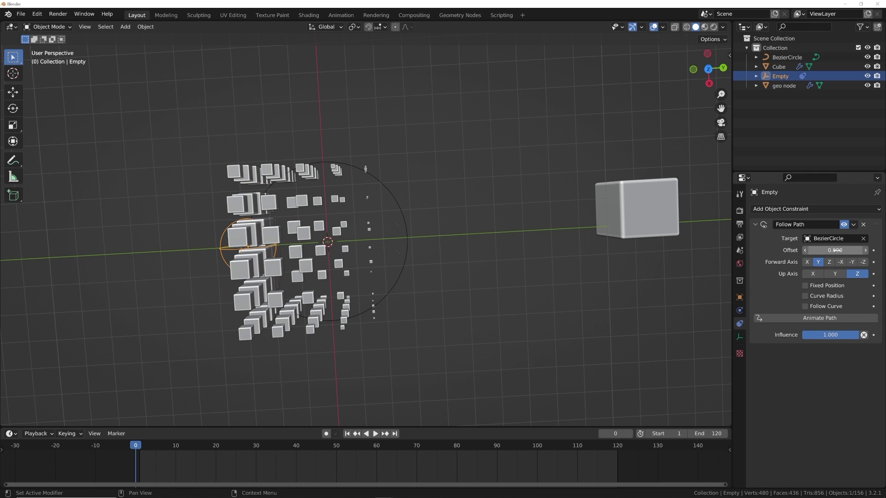
key("i")
Step: Go to frame 120, set the Follow Path Offset to 100 and keyframe it there
key("shift+Right")
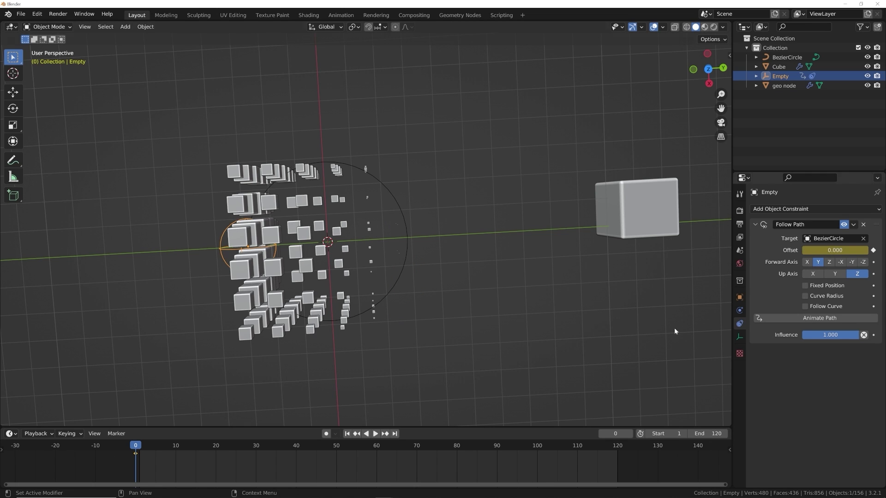
left_click(835, 250)
type("100")
key("Return")
left_click(873, 250)
Step: Play the animation and examine from several angles how the circling Empty drives the cubes' scale
key("space")
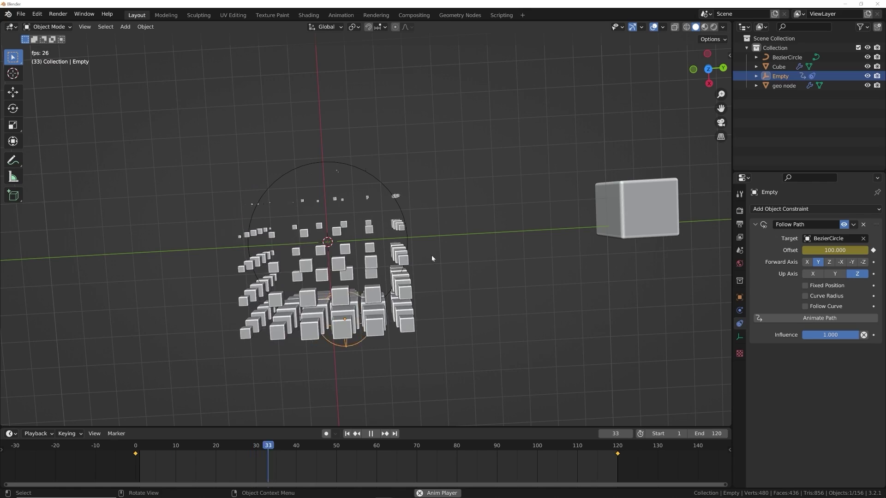
left_click(436, 260)
middle_click_drag(440, 265, 376, 195)
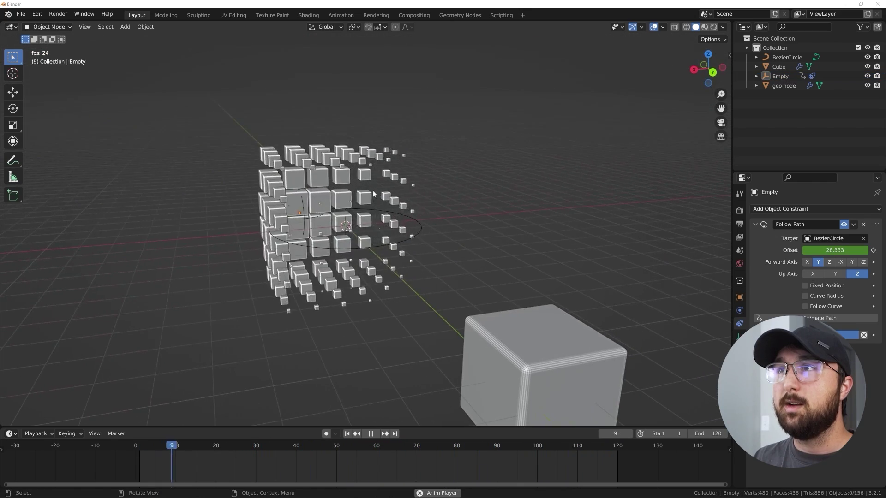
middle_click_drag(376, 194, 358, 290)
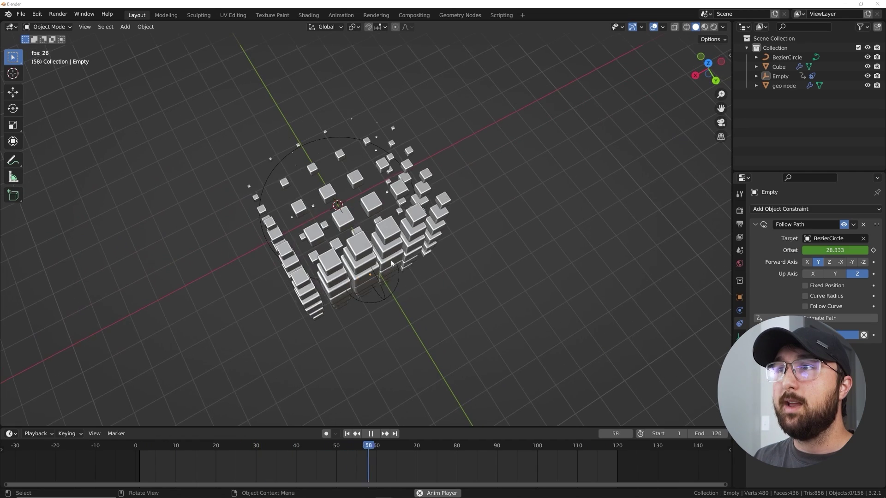
key("space")
Step: Select the geo node's grid of cubes and open its node tree in the Geometry Nodes workspace
left_click(359, 290)
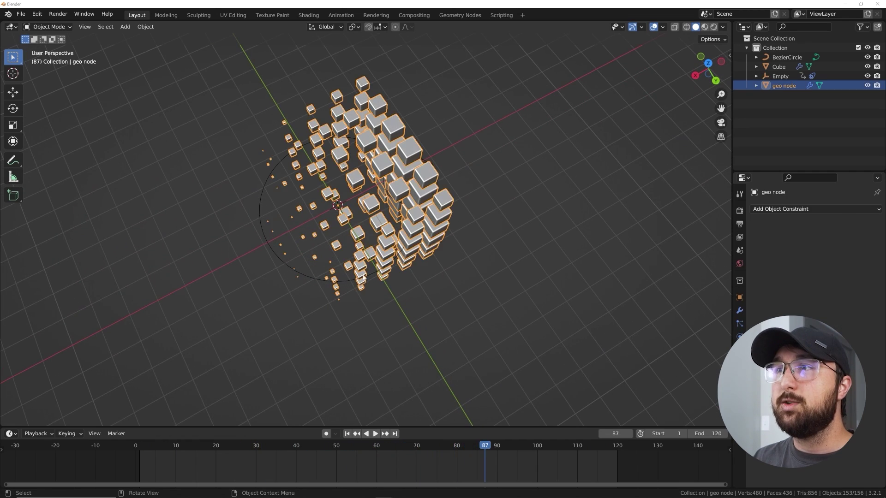
middle_click_drag(359, 290, 408, 262)
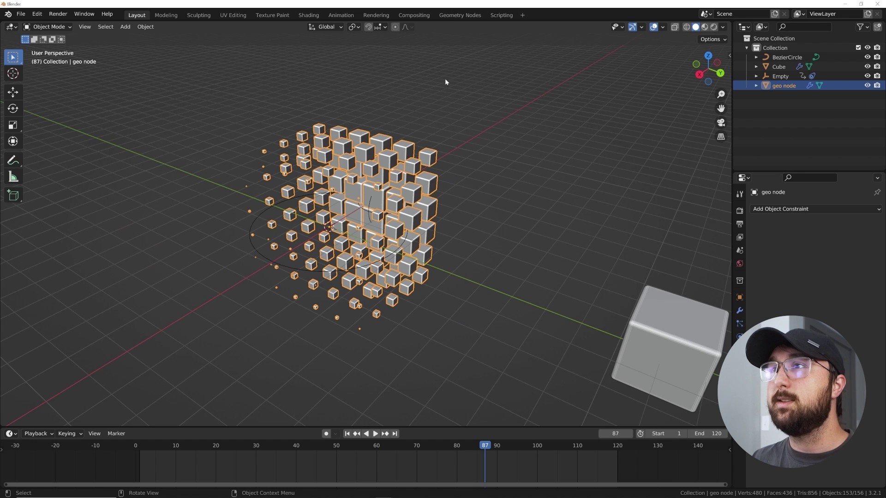
left_click(460, 15)
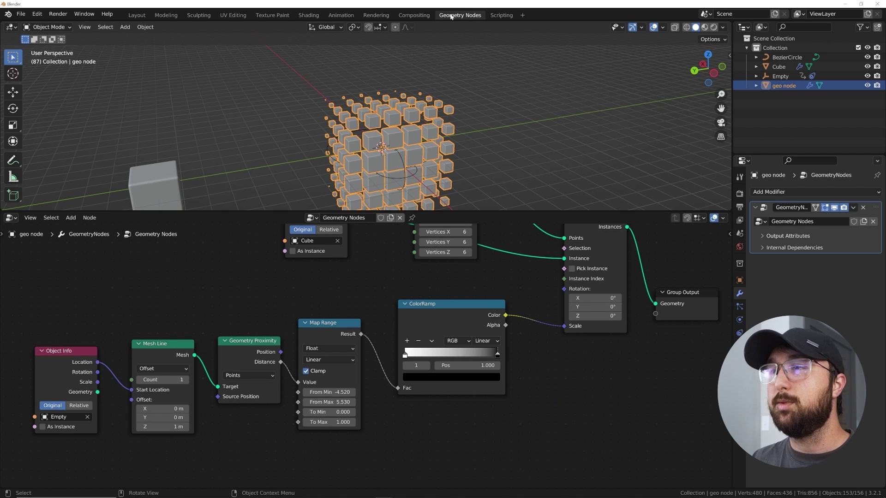
Step: Move the node chain from the Empty's Object Info to the ColorRamp away from Instance on Points to make room
mouse_move(404, 161)
middle_mouse_down()
mouse_move(415, 138)
mouse_move(406, 120)
mouse_move(409, 162)
middle_mouse_up()
scroll(359, 289, "down", 3)
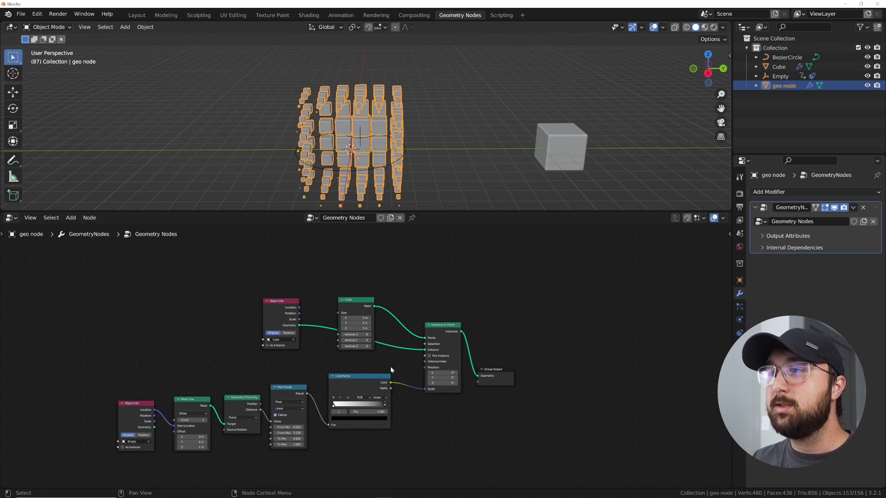
left_click_drag(125, 394, 358, 425)
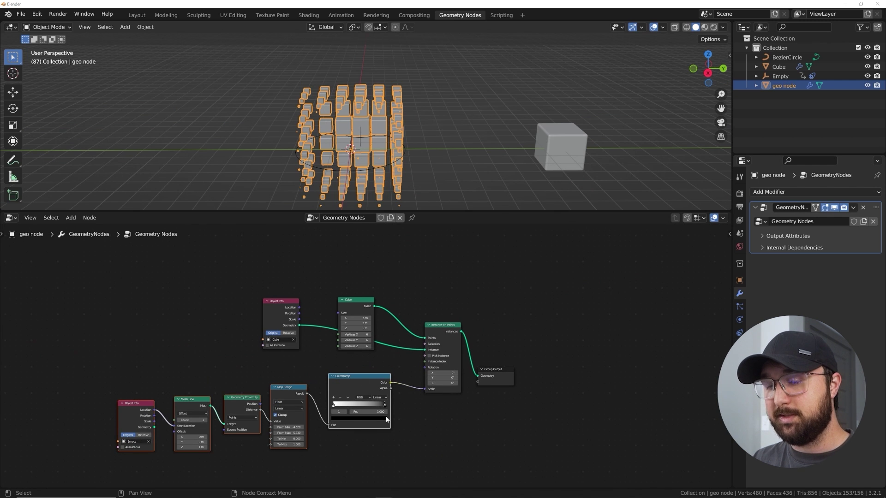
key("g")
left_click(258, 419)
Step: Move the Cube node above the cube's Object Info node, leaving free space before Instance on Points
left_click_drag(358, 300, 354, 268)
middle_click_drag(446, 116, 475, 145)
scroll(462, 152, "up", 2)
scroll(381, 277, "up", 5)
middle_click_drag(371, 283, 399, 329)
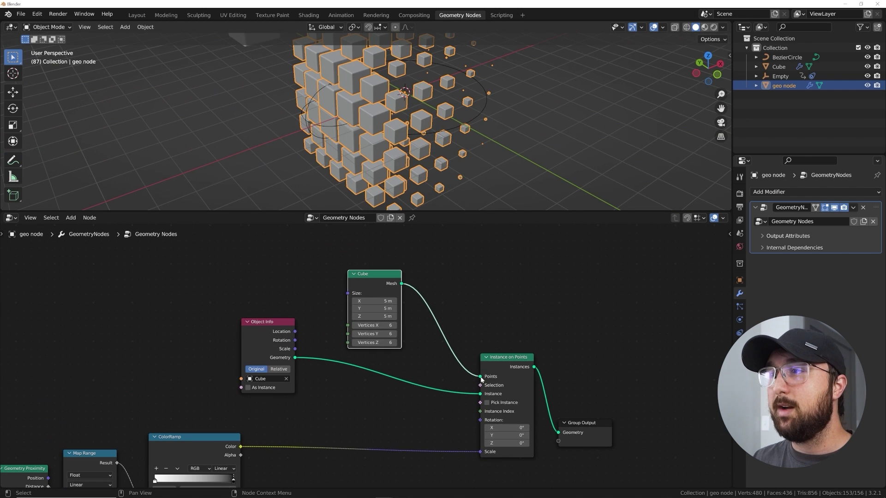
left_click_drag(371, 277, 321, 259)
left_click_drag(266, 321, 271, 351)
left_click_drag(338, 267, 272, 261)
Step: Insert a Separate Geometry node between the Cube mesh and Instance on Points, and space out the Cube and Object Info nodes
middle_click_drag(363, 264, 350, 289)
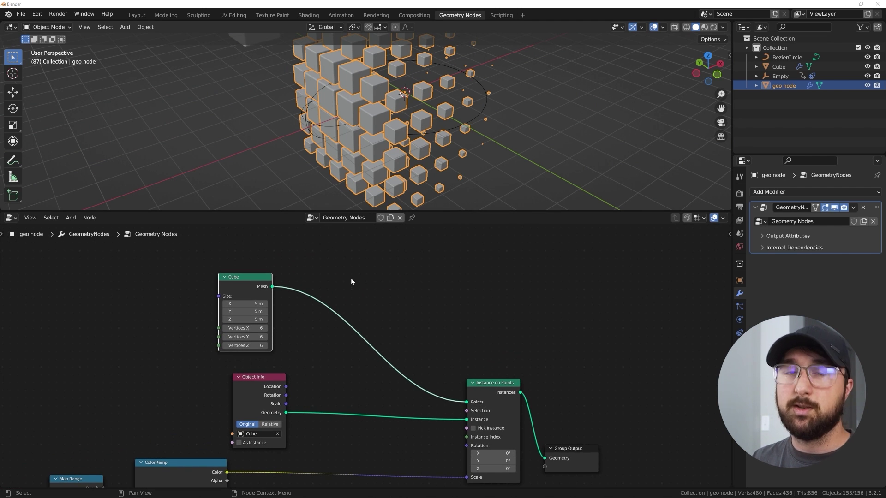
key("shift+a")
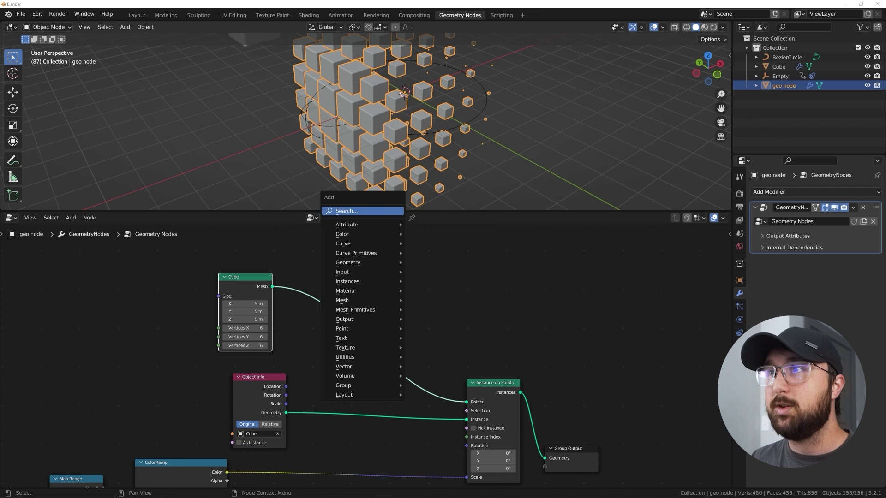
left_click(375, 212)
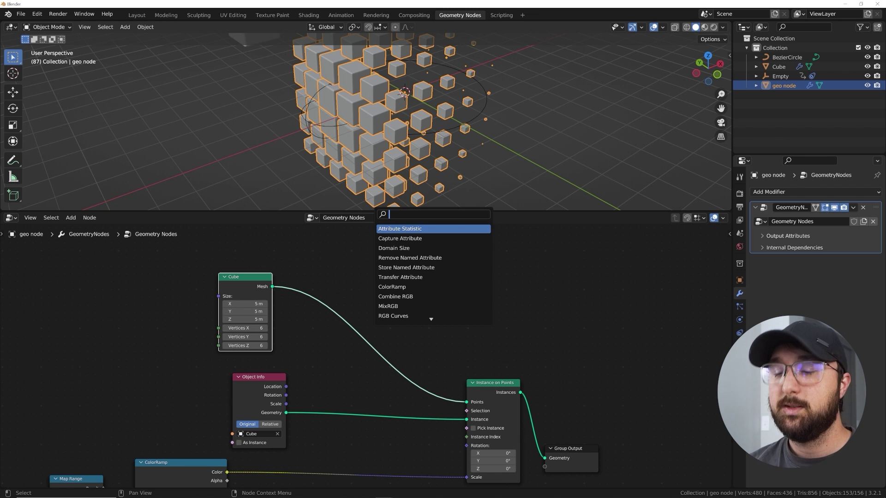
type("sep")
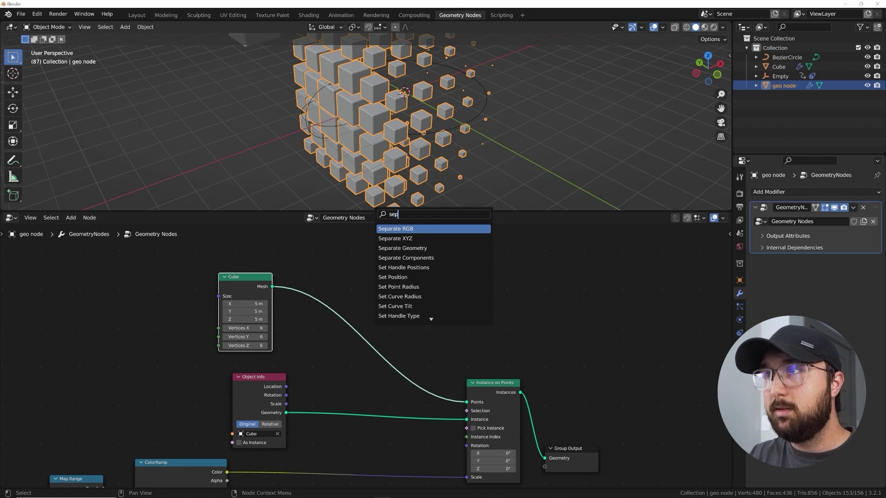
left_click(390, 252)
left_click(334, 306)
left_click_drag(271, 385, 326, 419)
left_click_drag(234, 279, 239, 269)
Step: Add a Random Value node below the Cube node and set its data type to Boolean
key("shift+a")
left_click(226, 251)
type("random")
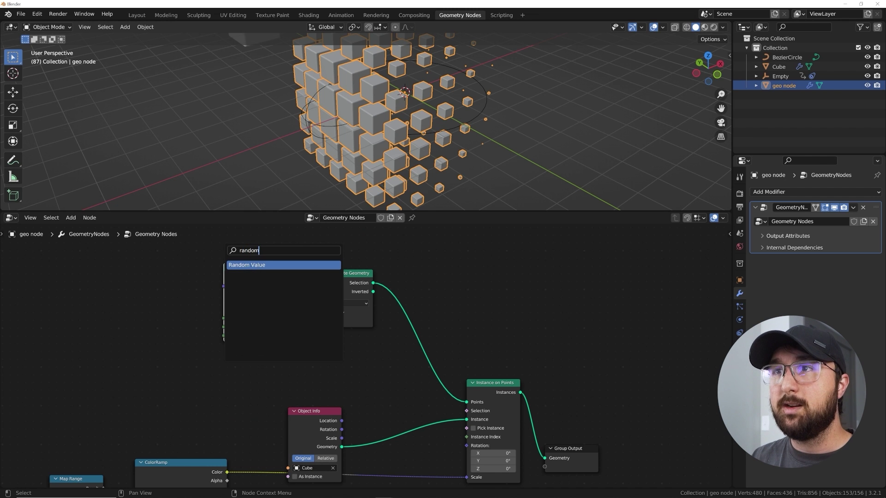
key("Return")
left_click(252, 370)
scroll(268, 365, "up", 2)
left_click(246, 369)
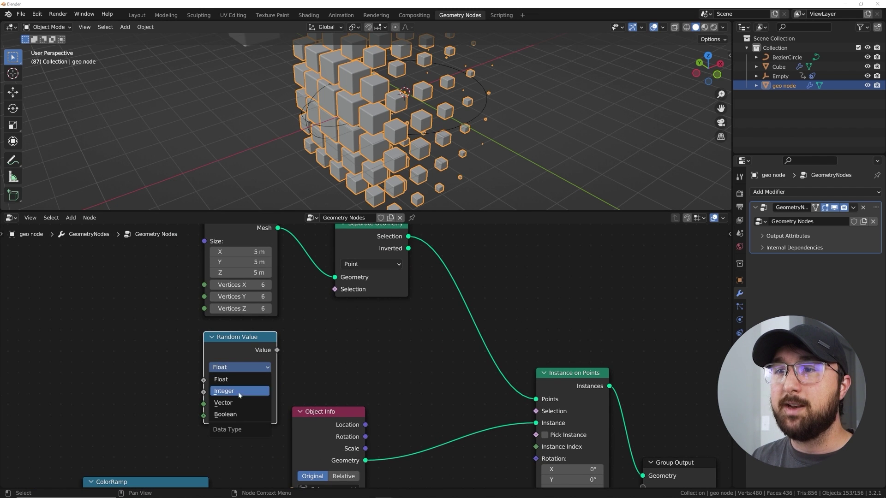
left_click(245, 415)
left_click_drag(246, 383, 252, 383)
key("ctrl+z")
Step: Connect the Random Value to Separate Geometry's Selection input and set its probability to 0.298
left_click(277, 350)
left_click_drag(277, 350, 336, 293)
left_click_drag(247, 383, 277, 382)
middle_click_drag(423, 160, 369, 157)
left_click_drag(254, 383, 218, 382)
middle_click_drag(432, 143, 372, 139)
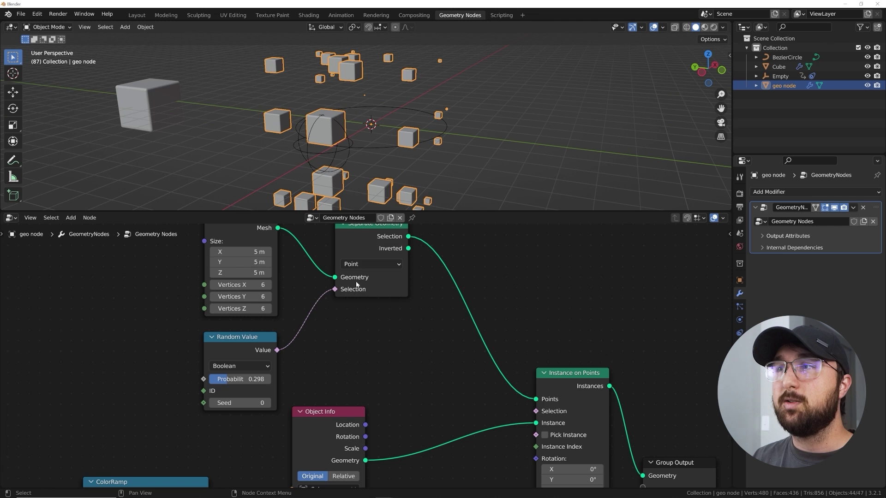
Step: Try Separate Geometry's Inverted output as the Points of Instance on Points, and reconnect the Selection output
middle_click_drag(412, 254, 356, 293)
left_click_drag(353, 287, 479, 439)
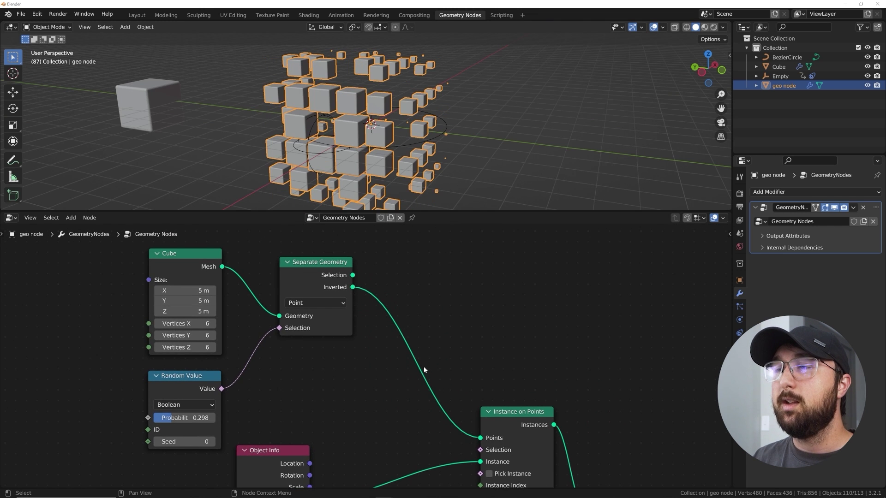
left_click_drag(352, 275, 480, 438)
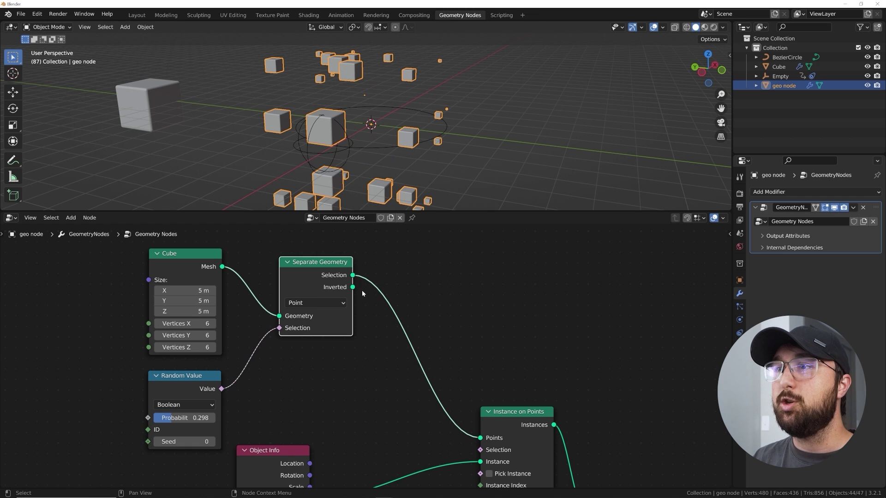
Step: Move the Group Output node away to make room and place a duplicate of Instance on Points below the original
scroll(354, 327, "down", 7)
middle_click_drag(502, 374, 404, 299)
left_click_drag(363, 308, 363, 306)
left_click_drag(414, 358, 466, 335)
left_click(366, 303)
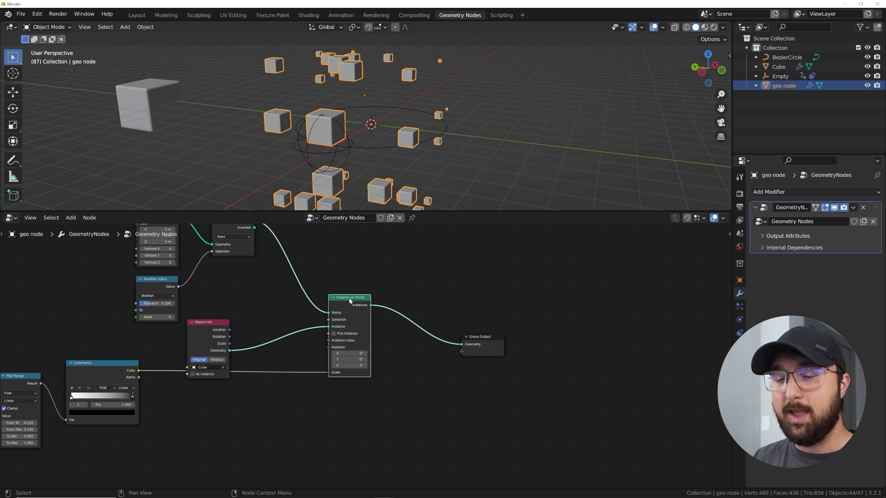
key("shift+d")
left_click(347, 390)
middle_click_drag(347, 390, 389, 316)
left_click_drag(246, 253, 250, 239)
Step: Connect the ColorRamp's Color output to the Scale of the duplicated Instance on Points node
scroll(189, 337, "up", 2)
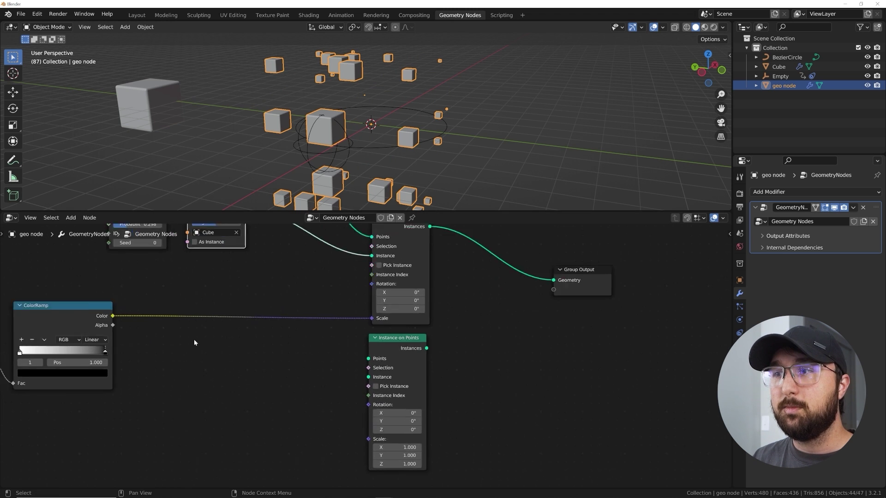
left_click_drag(93, 313, 368, 446)
scroll(392, 314, "down", 2)
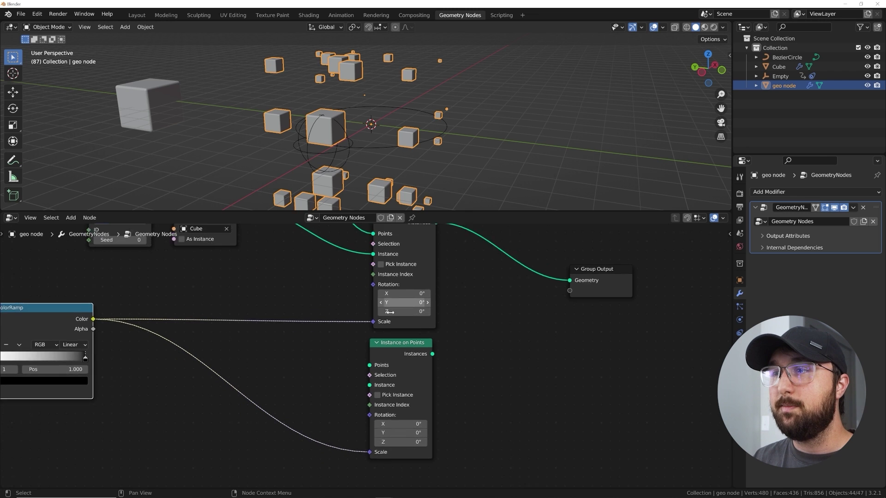
left_click_drag(372, 414, 307, 385)
left_click_drag(372, 414, 371, 415)
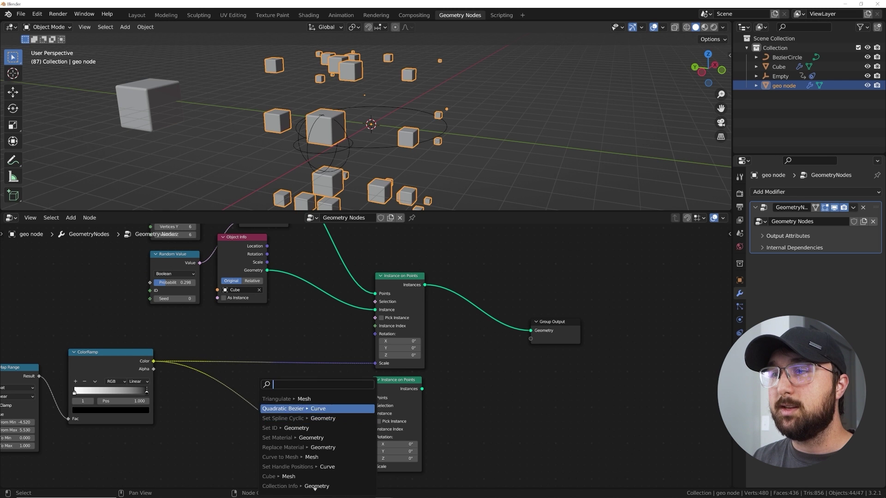
Step: Connect Separate Geometry's Inverted output to the duplicated node's Points, and move Separate Geometry closer to the Instance on Points nodes
middle_click_drag(298, 277, 292, 350)
left_click_drag(262, 261, 267, 387)
scroll(295, 402, "up", 1)
middle_click_drag(308, 408, 316, 277)
left_click_drag(280, 280, 370, 373)
middle_click_drag(397, 125, 342, 121)
middle_click_drag(276, 288, 301, 361)
left_click_drag(286, 341, 346, 235)
Step: Add an Ico Sphere node and connect its Mesh to the Instance input of the second Instance on Points
key("shift+a")
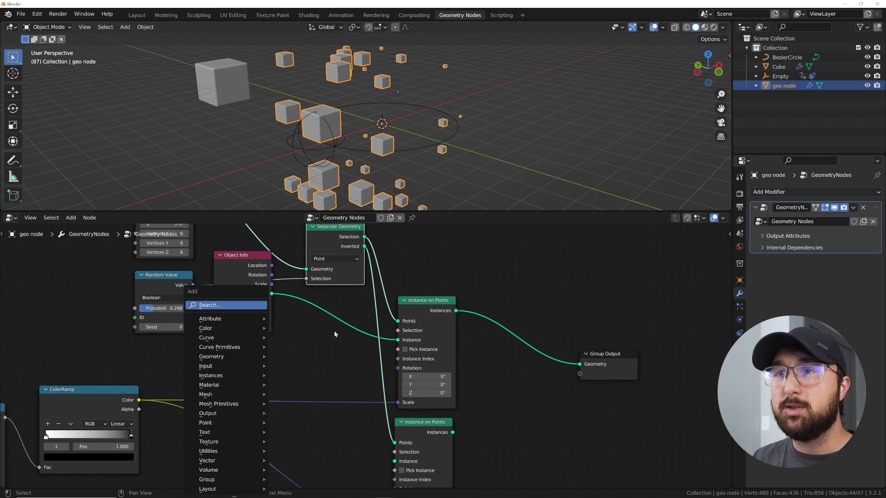
key("shift+a")
left_click(240, 305)
type("ico")
key("Return")
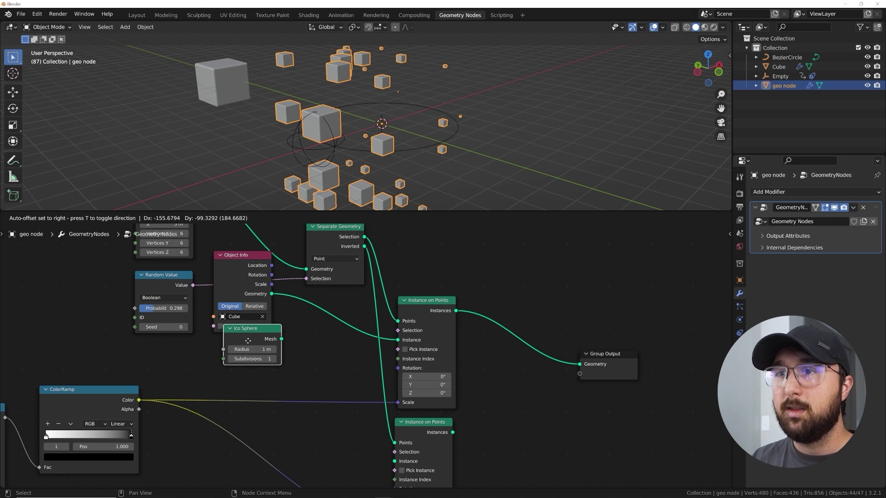
left_click(247, 350)
middle_click_drag(247, 350, 268, 304)
left_click_drag(268, 308, 415, 416)
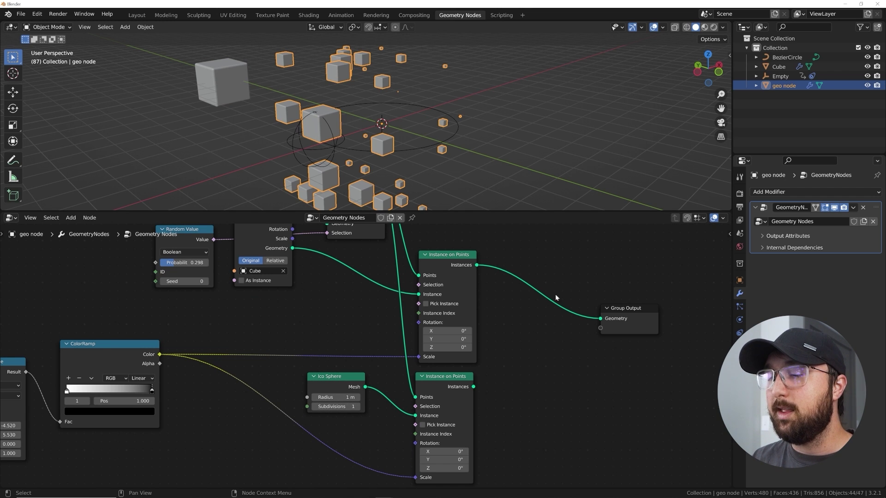
Step: Add a Join Geometry node before Group Output and connect the second Instance on Points node's Instances to it
key("shift+a")
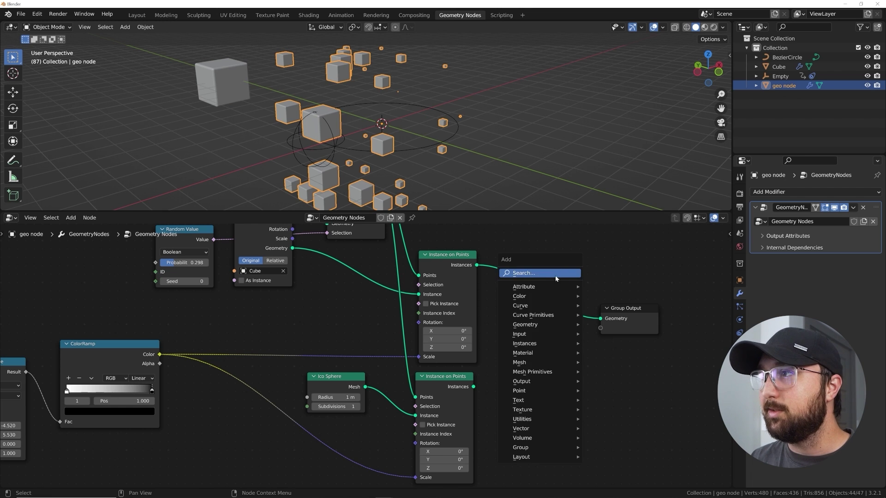
left_click(565, 273)
key("Escape")
key("shift+a")
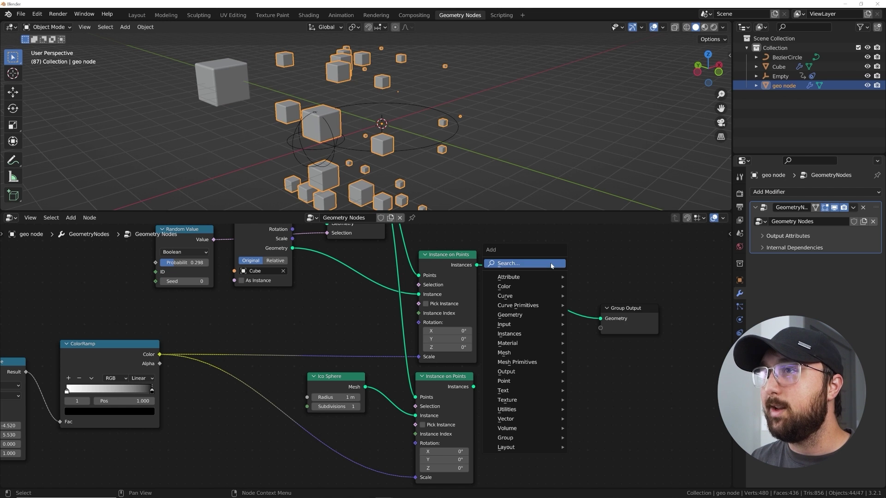
left_click(551, 264)
type("joi")
key("Down")
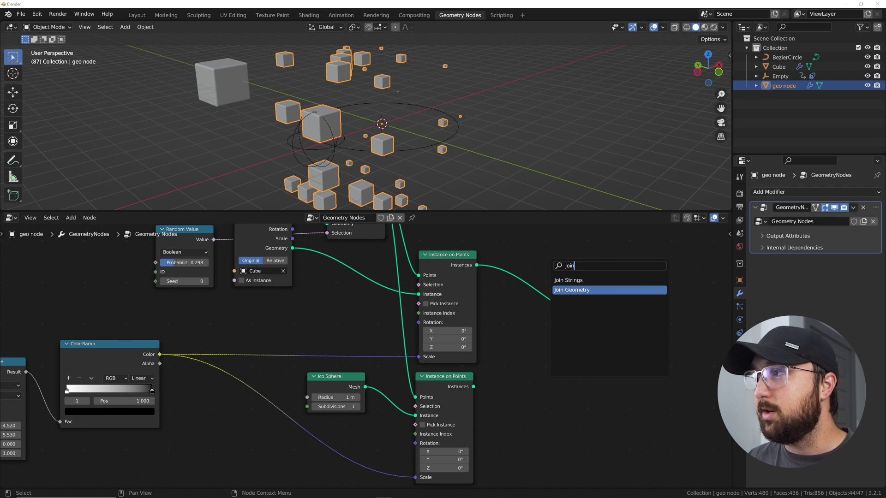
key("Return")
left_click_drag(473, 387, 543, 300)
middle_click_drag(352, 115, 362, 122)
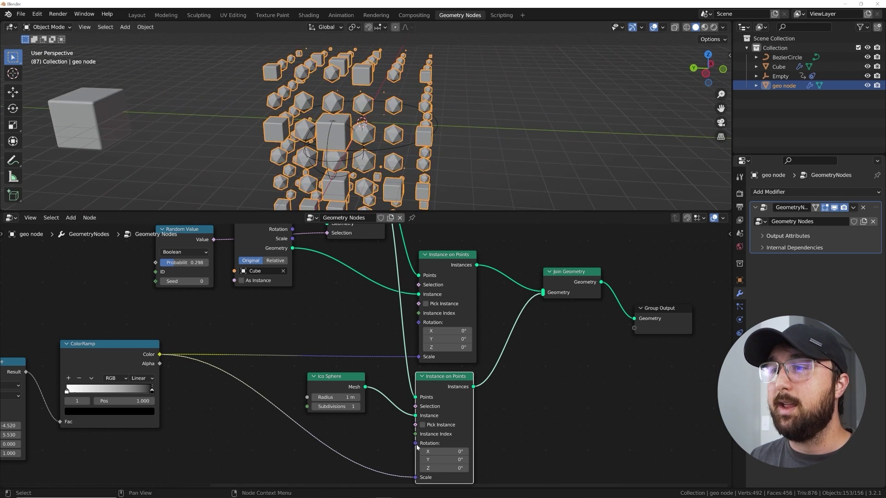
Step: Disconnect the Ico Sphere to compare the two point groups, and reconnect its Mesh to the second node's Instance input
left_click_drag(415, 416, 398, 391)
middle_click_drag(386, 333, 369, 378)
scroll(369, 378, "down", 3)
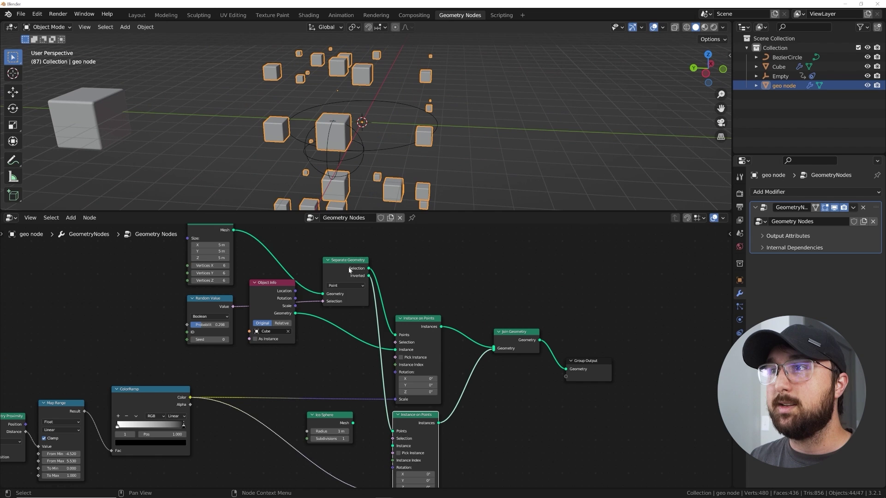
left_click_drag(350, 272, 319, 266)
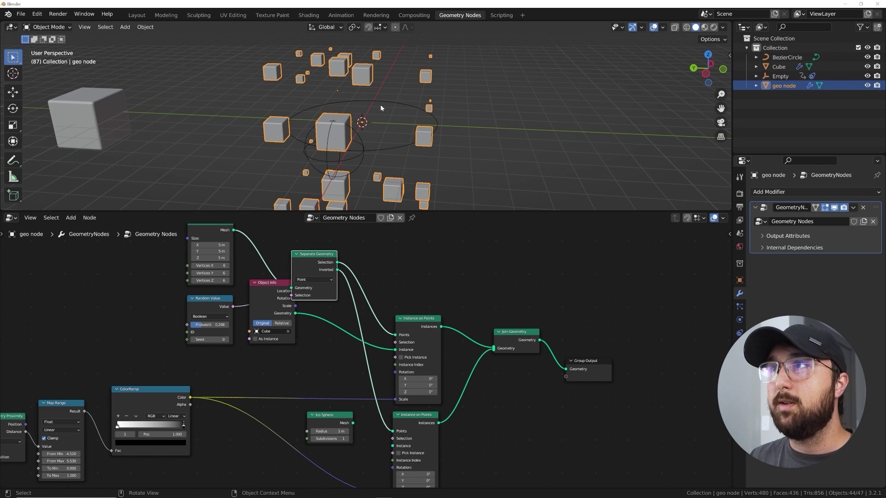
mouse_move(339, 271)
left_mouse_down()
mouse_move(347, 282)
mouse_move(337, 273)
left_mouse_up()
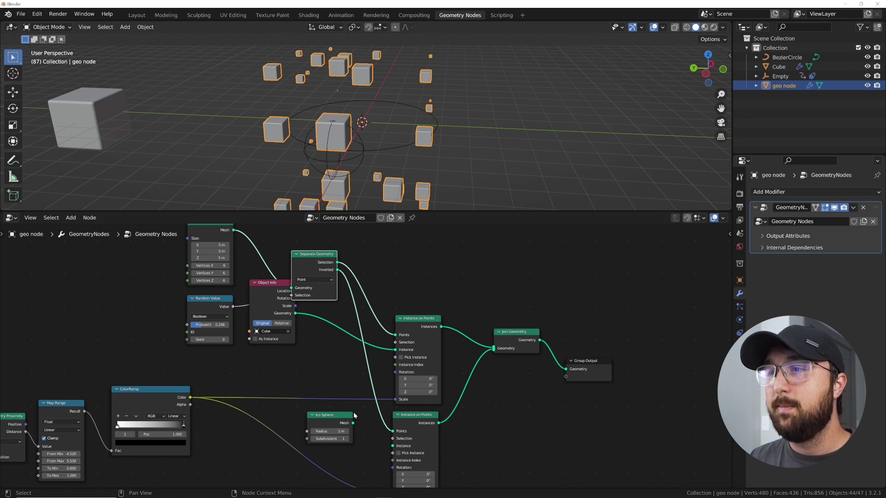
scroll(399, 432, "up", 3)
middle_click_drag(398, 432, 402, 369)
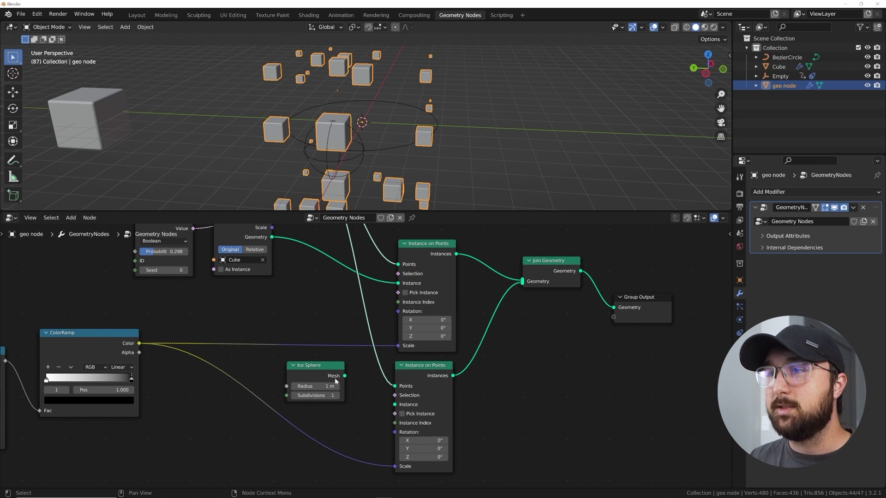
left_click_drag(345, 376, 401, 405)
mouse_move(460, 119)
middle_mouse_down()
mouse_move(295, 112)
mouse_move(474, 110)
middle_mouse_up()
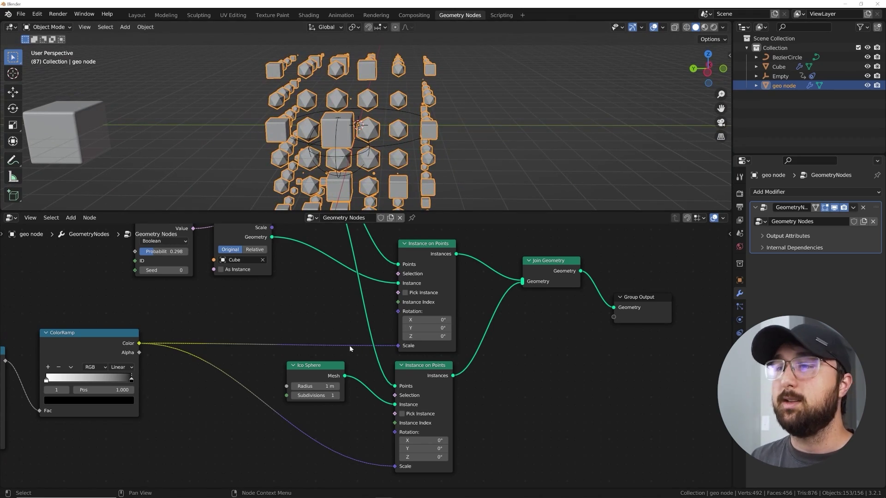
Step: Set the Ico Sphere's subdivisions to 4
left_click(336, 396)
left_click(336, 396)
left_click(337, 396)
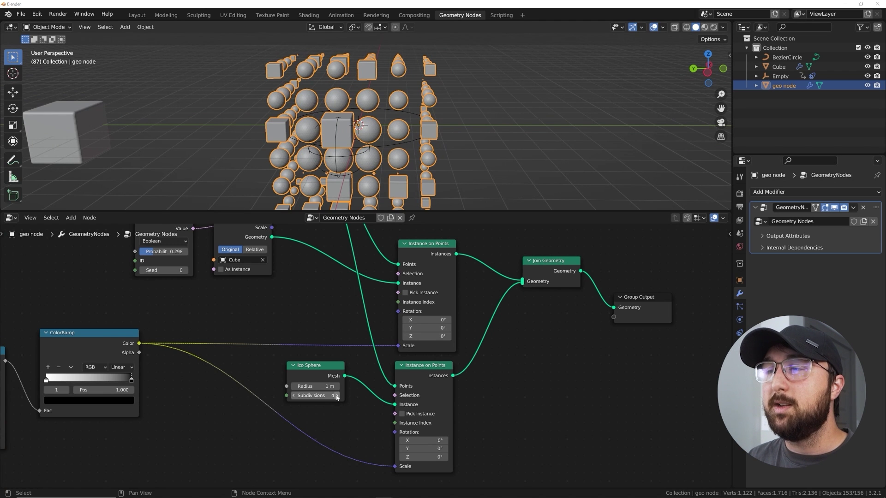
Step: Insert a Set Shade Smooth node between Join Geometry and Group Output
middle_click_drag(569, 317, 409, 334)
key("shift+a")
type("set s")
left_click(521, 289)
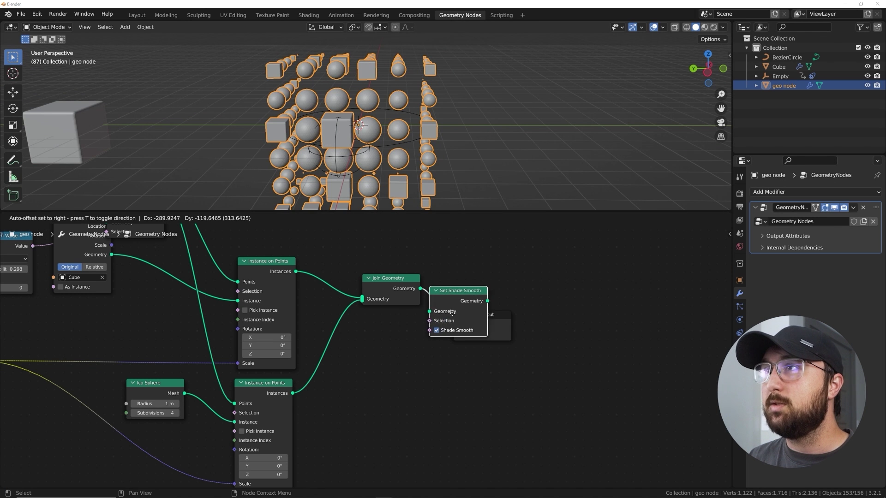
left_click(451, 312)
mouse_move(484, 173)
middle_mouse_down()
mouse_move(445, 162)
mouse_move(473, 171)
middle_mouse_up()
Step: Move Separate Geometry clear of the cube's Object Info, and shift the Ico Sphere and second Instance on Points lower to make room
scroll(168, 326, "down", 2)
middle_click_drag(168, 326, 333, 333)
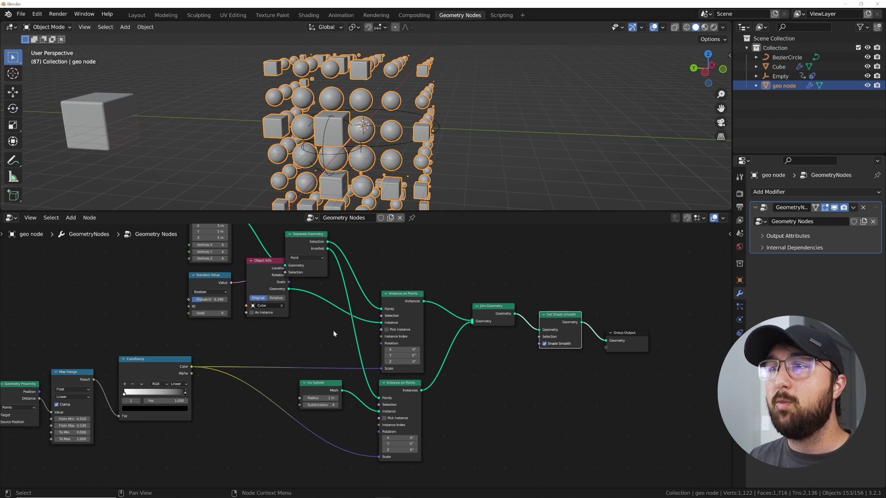
scroll(149, 256, "down", 2)
left_click_drag(181, 260, 284, 322)
key("g")
left_click(258, 321)
left_click(257, 274)
key("g")
left_click_drag(342, 376, 324, 425)
left_click_drag(387, 381, 387, 441)
scroll(291, 354, "up", 2)
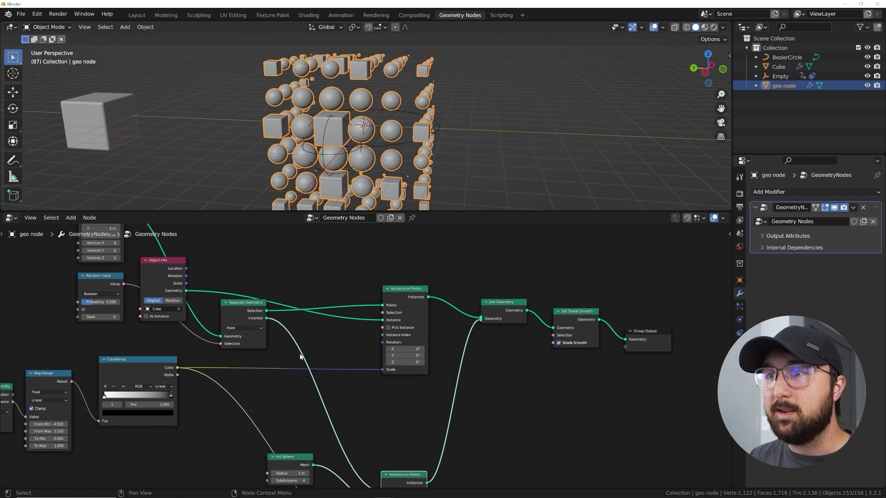
Step: Insert a duplicate of Separate Geometry between the Inverted output and the second Instance on Points, with space around the Ico Sphere
middle_click_drag(124, 286, 225, 301)
left_click_drag(333, 338, 351, 327)
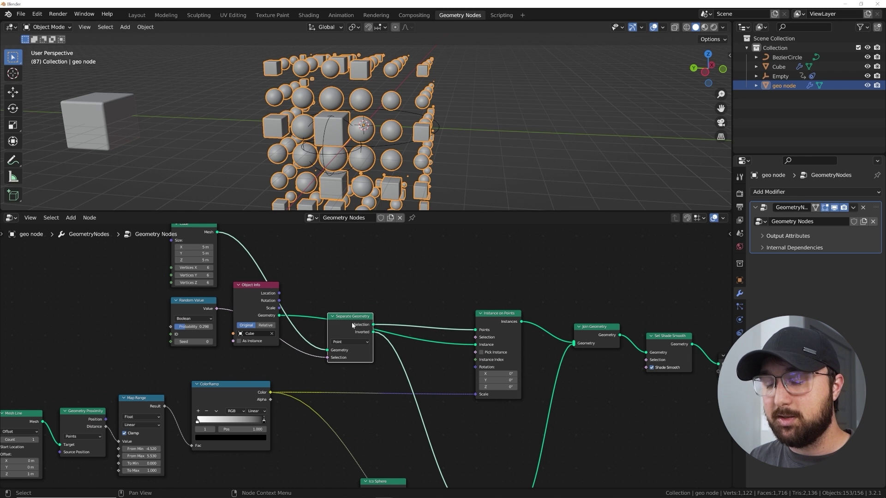
key("shift+d")
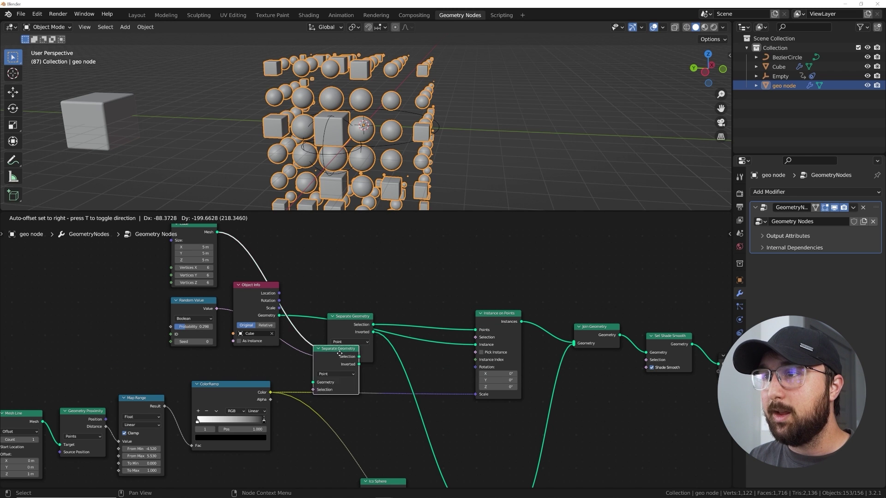
left_click(432, 436)
middle_click_drag(434, 416, 370, 322)
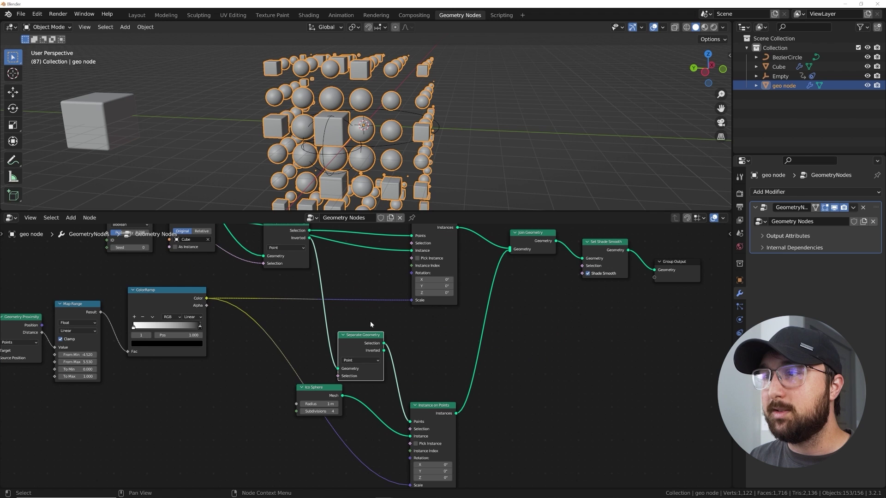
left_click_drag(319, 390, 305, 413)
left_click_drag(358, 340, 394, 326)
middle_click_drag(208, 240, 229, 283)
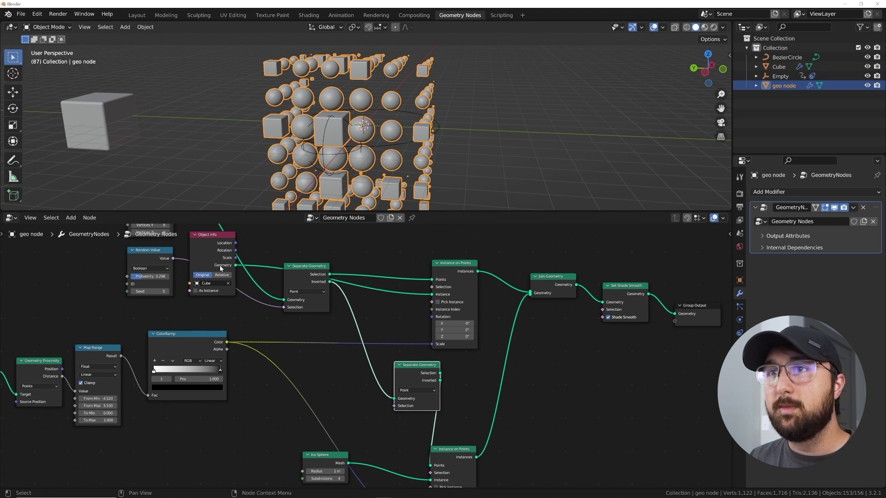
Step: Duplicate the Boolean Random Value node, connect it to the second Separate Geometry's Selection, and set its probability to 0.405
left_click(144, 255)
key("shift+d")
left_click(262, 409)
middle_click_drag(308, 402, 299, 363)
scroll(300, 363, "up", 3)
left_click_drag(253, 378, 334, 365)
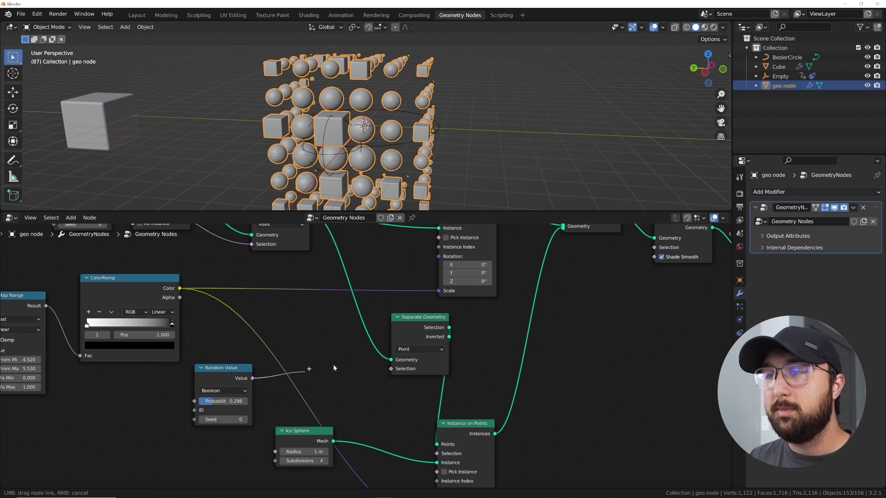
left_click_drag(390, 371, 385, 370)
mouse_move(223, 402)
left_mouse_down()
mouse_move(211, 401)
mouse_move(243, 402)
mouse_move(207, 402)
mouse_move(258, 402)
mouse_move(221, 401)
left_mouse_up()
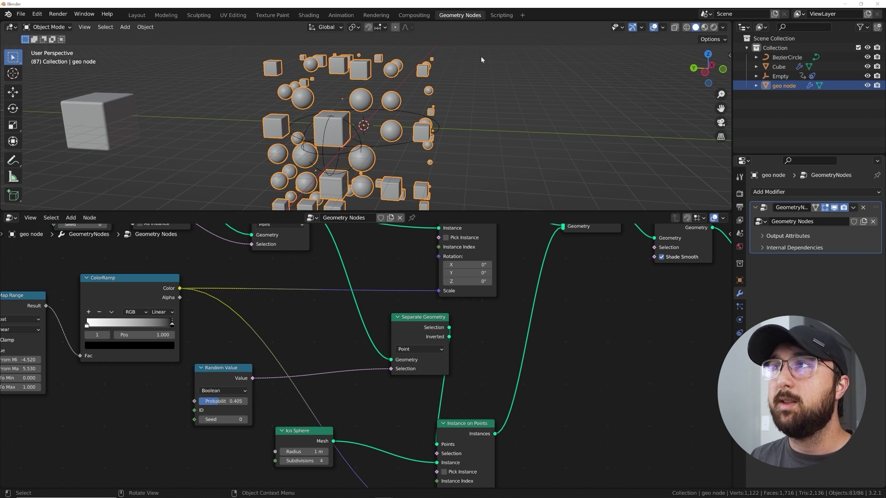
Step: Add an ico sphere mesh with 1 subdivision and move it above the separate beveled cube
middle_click_drag(482, 59, 433, 86)
scroll(370, 156, "down", 6)
key("shift+a")
middle_click_drag(271, 153, 420, 118)
key("shift+a")
mouse_move(420, 117)
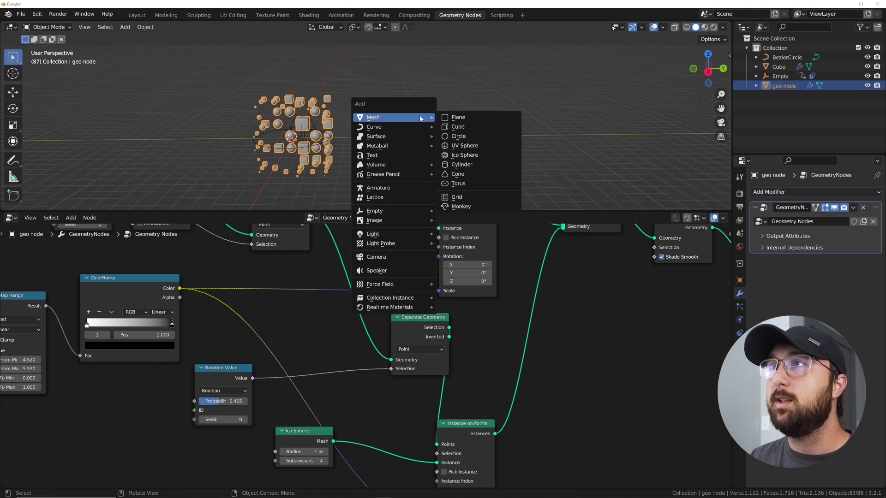
left_click(461, 155)
left_click(75, 204)
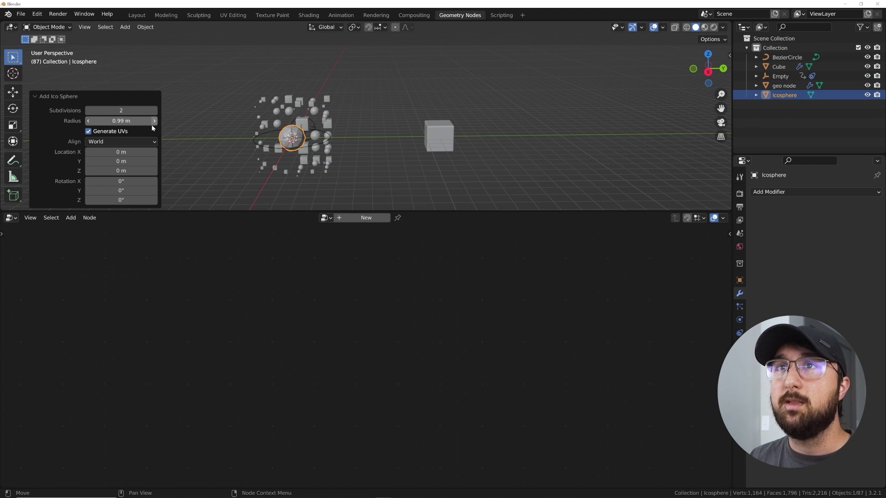
left_click(89, 111)
left_click(43, 98)
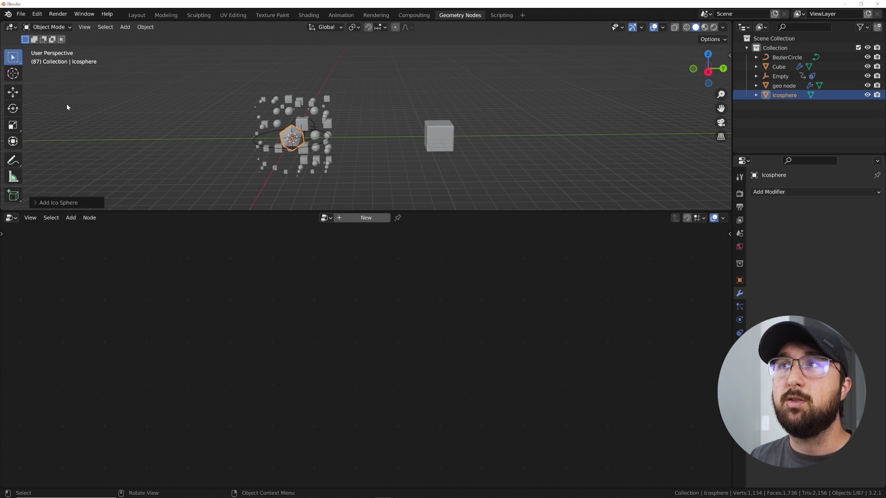
key("g")
left_click(439, 104)
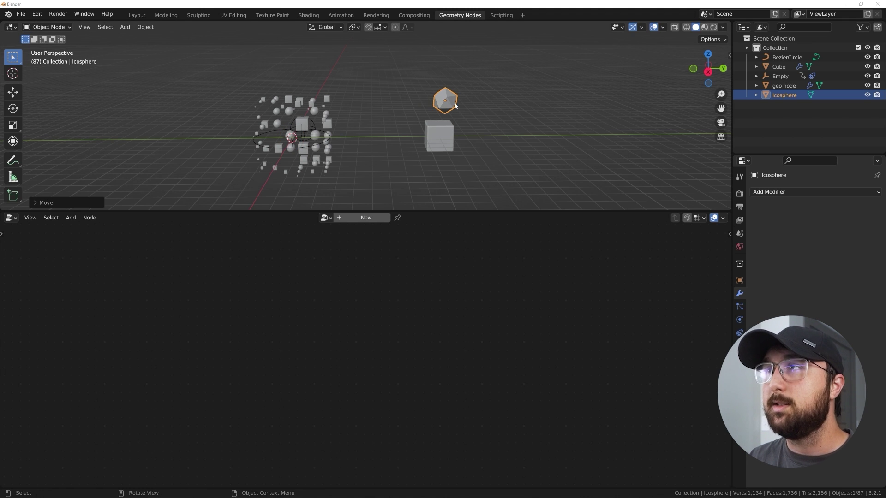
Step: Add a Bevel modifier to the ico sphere object with an amount of 0.037 m and 2 segments
scroll(482, 153, "up", 3)
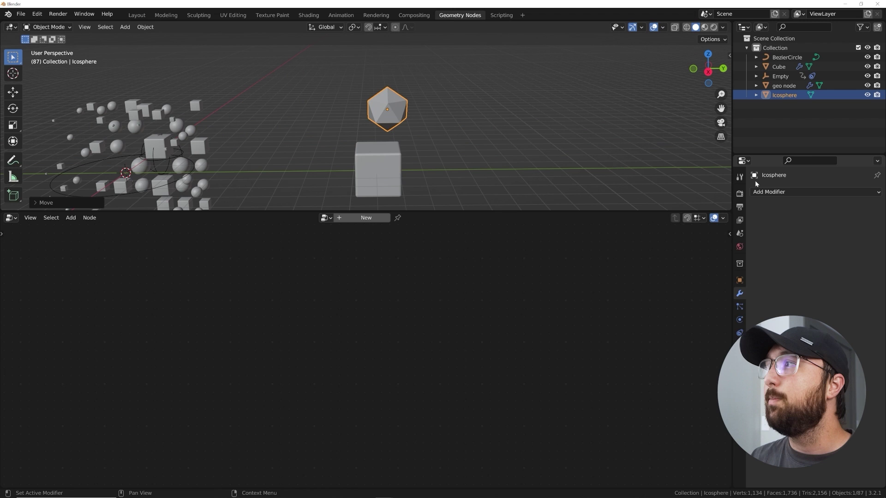
left_click(762, 193)
left_click(682, 229)
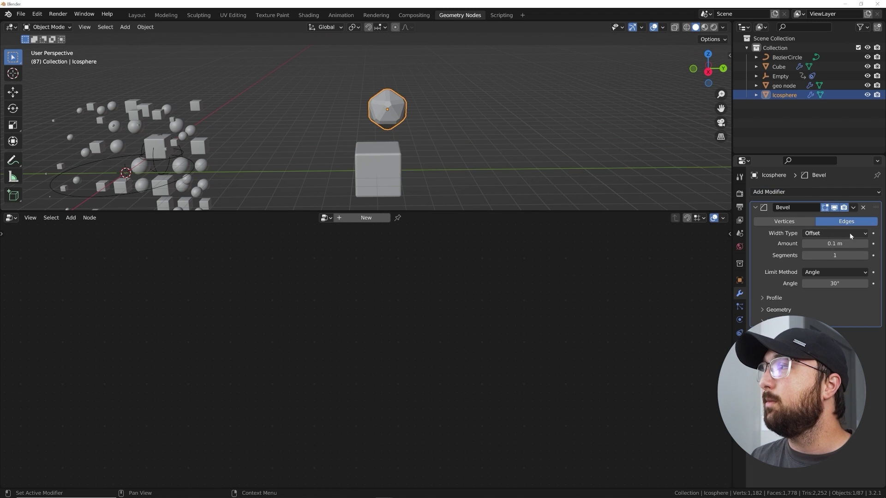
left_click_drag(835, 244, 849, 244)
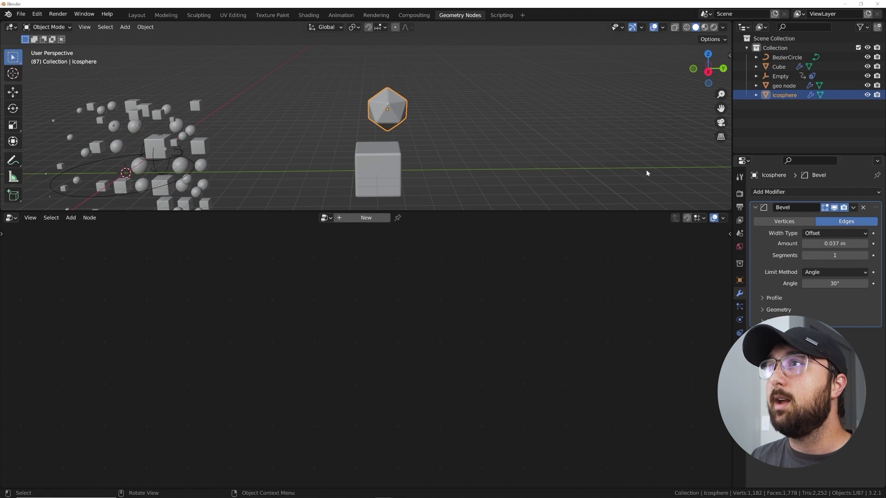
scroll(549, 146, "up", 5)
left_click(865, 256)
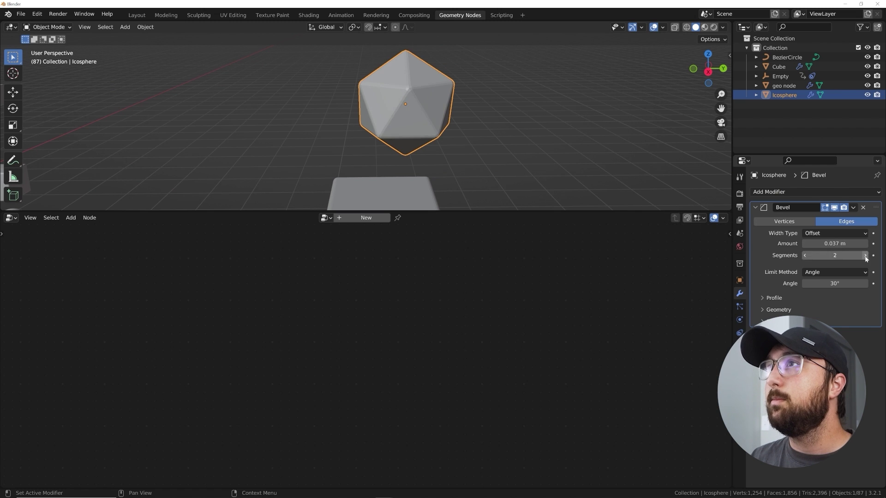
Step: Select the geo node object and bring the Icosphere object into its node tree as an Object Info node
scroll(424, 133, "down", 8)
mouse_move(334, 159)
middle_mouse_down()
mouse_move(419, 139)
mouse_move(338, 165)
middle_mouse_up()
left_click(273, 180)
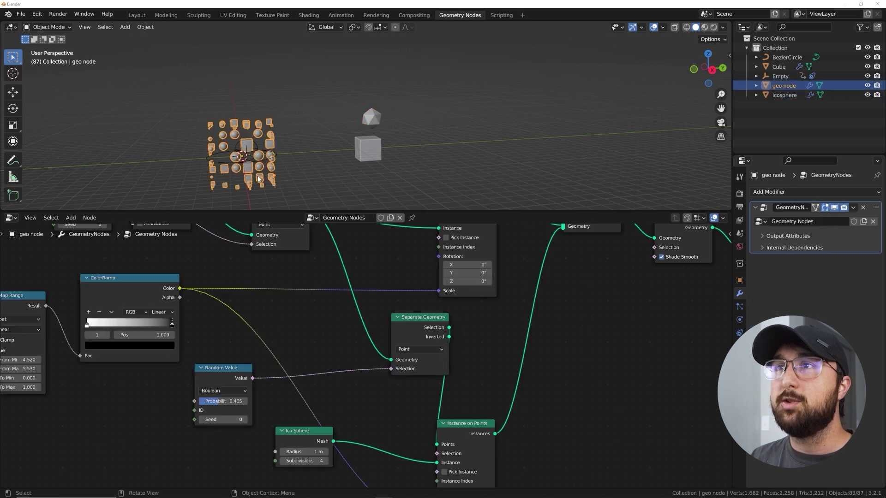
middle_click_drag(272, 179, 351, 155, "shift")
scroll(351, 154, "up", 2)
left_click_drag(784, 95, 196, 395)
left_click_drag(131, 416, 131, 417)
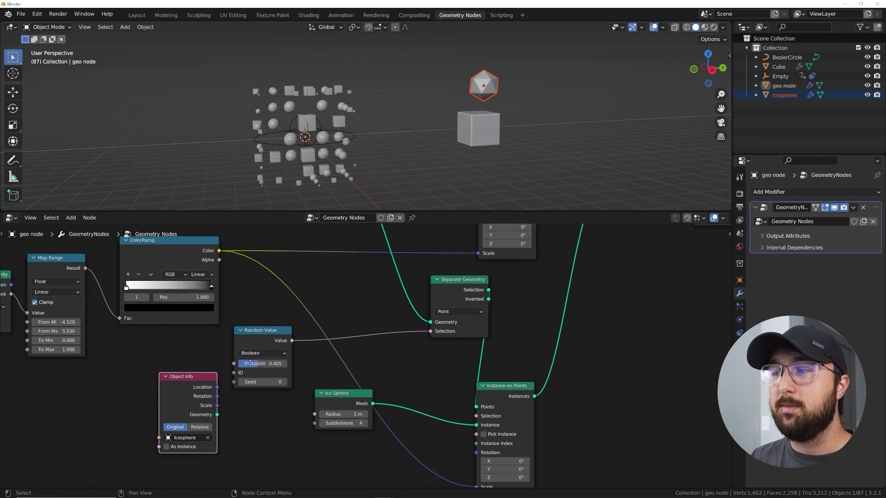
Step: Set the second Random Value node's probability to 0.351 and spread the surrounding nodes apart
left_click_drag(226, 404, 244, 403)
mouse_move(294, 335)
left_mouse_down()
mouse_move(266, 336)
mouse_move(313, 338)
mouse_move(294, 328)
mouse_move(338, 328)
mouse_move(291, 328)
left_mouse_up()
middle_click_drag(295, 172, 379, 112)
scroll(378, 156, "up", 3)
left_click_drag(301, 325, 319, 326)
scroll(325, 330, "down", 2)
left_click_drag(358, 361, 416, 349)
middle_click_drag(447, 295, 318, 308)
left_click_drag(355, 363, 415, 341)
mouse_move(331, 297)
left_mouse_down()
mouse_move(314, 295)
mouse_move(326, 298)
left_mouse_up()
scroll(320, 305, "up", 1)
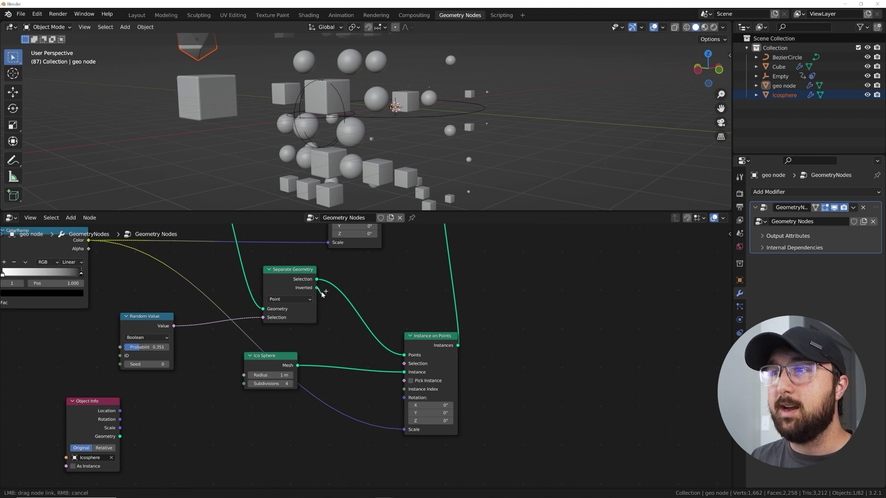
left_click(372, 271)
mouse_move(325, 292)
left_mouse_down()
mouse_move(332, 282)
mouse_move(325, 302)
left_mouse_up()
key("Escape")
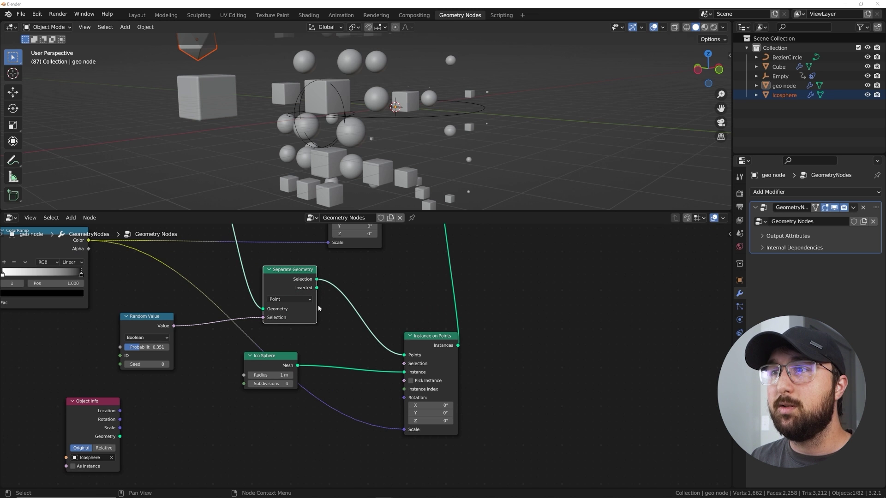
Step: Raise the second Instance on Points, duplicate it below, and connect the ColorRamp Color to the duplicate's Scale
left_click_drag(440, 348, 451, 251)
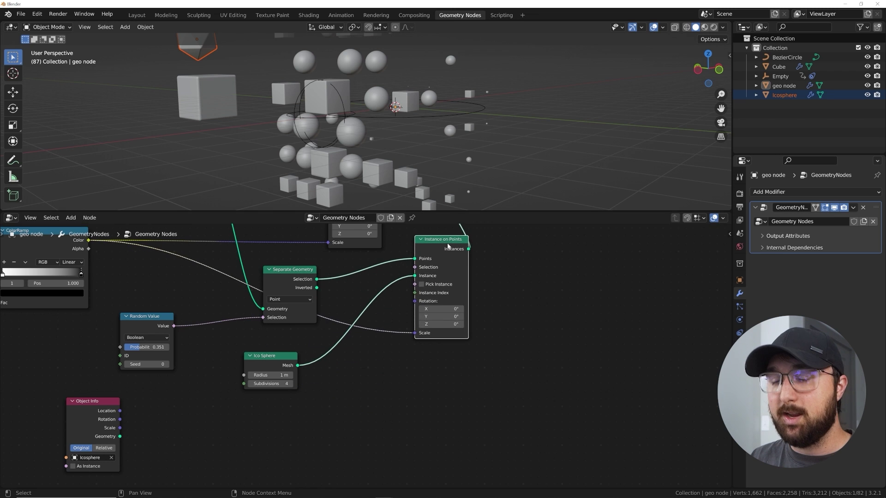
key("shift+d")
left_click(442, 365)
scroll(97, 254, "down", 2)
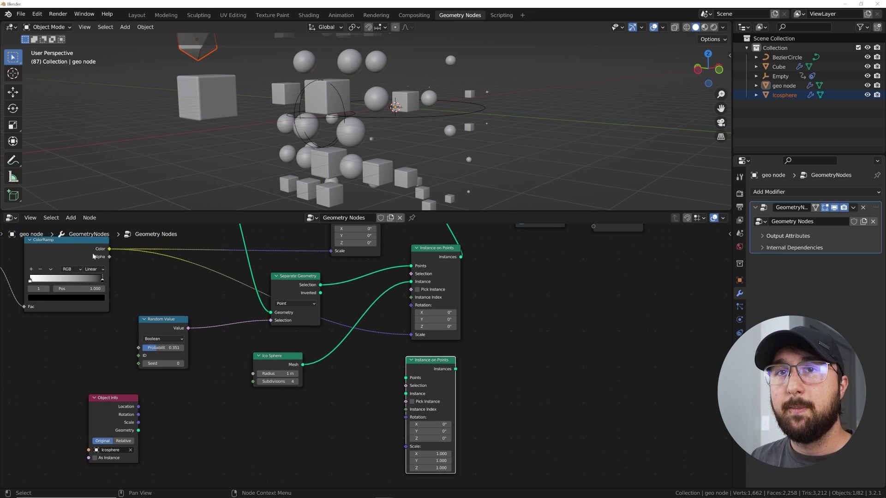
left_click_drag(110, 249, 405, 451)
left_click_drag(110, 249, 406, 446)
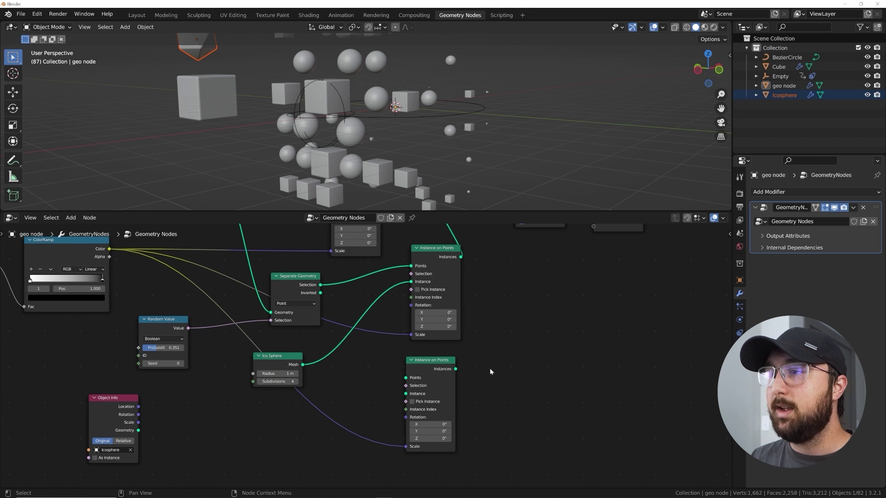
Step: Move Join Geometry, Set Shade Smooth and Group Output clear of the Instance on Points nodes
middle_click_drag(491, 371, 432, 400)
left_click_drag(490, 232, 485, 316)
left_click_drag(411, 238, 431, 291)
left_click_drag(501, 320, 573, 314)
left_click_drag(577, 256, 656, 257)
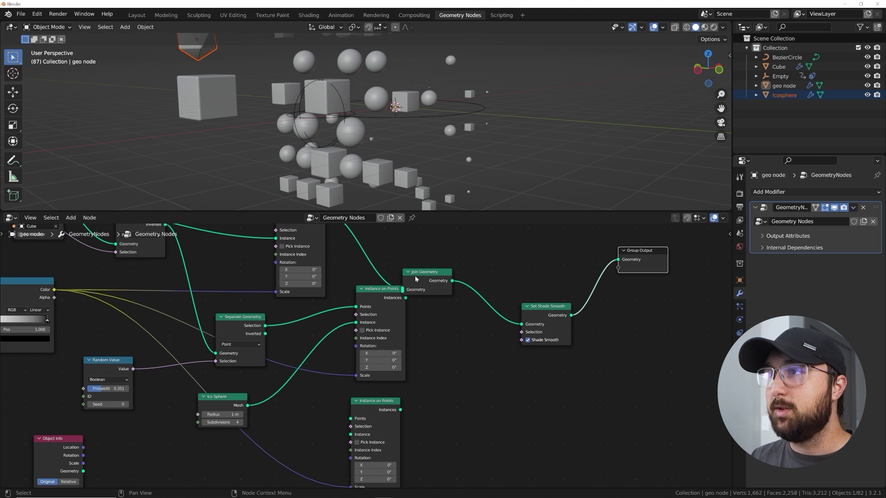
left_click_drag(417, 277, 484, 334)
Step: Wire the third Instance on Points: Inverted into Points, Icosphere Geometry into Instance, and its Instances into Join Geometry
middle_click_drag(413, 422, 405, 359)
left_click_drag(394, 347, 462, 289)
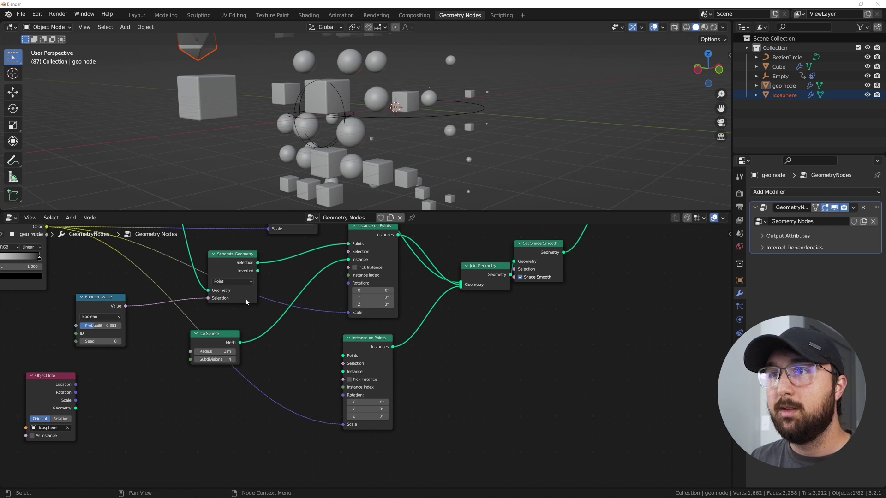
left_click_drag(277, 270, 338, 357)
left_click_drag(51, 388, 344, 373)
Step: Set the first Random Value node's probability to 0.488
middle_click_drag(369, 185, 432, 142)
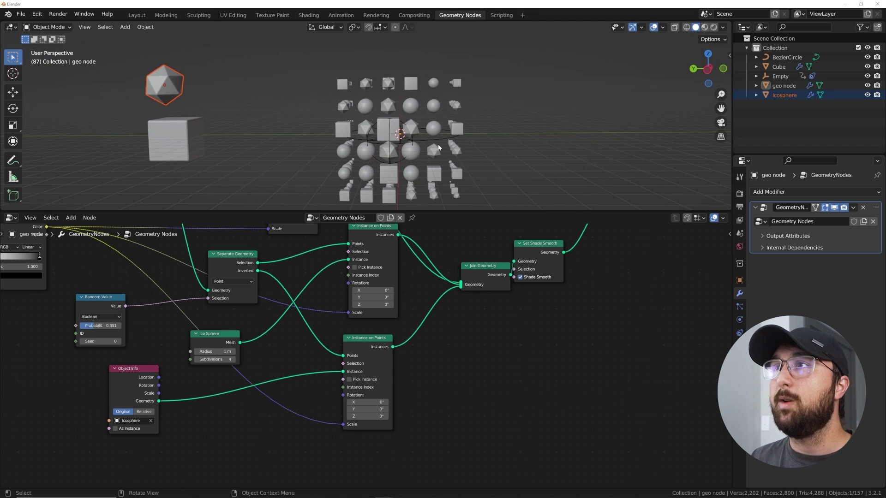
middle_click_drag(195, 284, 290, 367)
middle_click_drag(228, 309, 323, 344)
mouse_move(157, 278)
left_mouse_down()
mouse_move(178, 278)
mouse_move(167, 273)
left_mouse_up()
Step: Play the animation and examine the three kinds of scaling instances from several angles, then stop playback
middle_click_drag(415, 92, 364, 97)
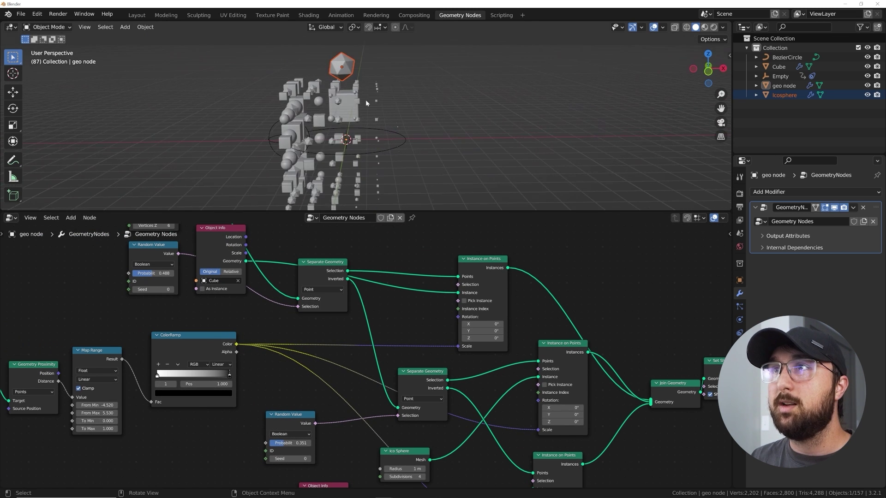
key("space")
middle_click_drag(360, 133, 389, 114)
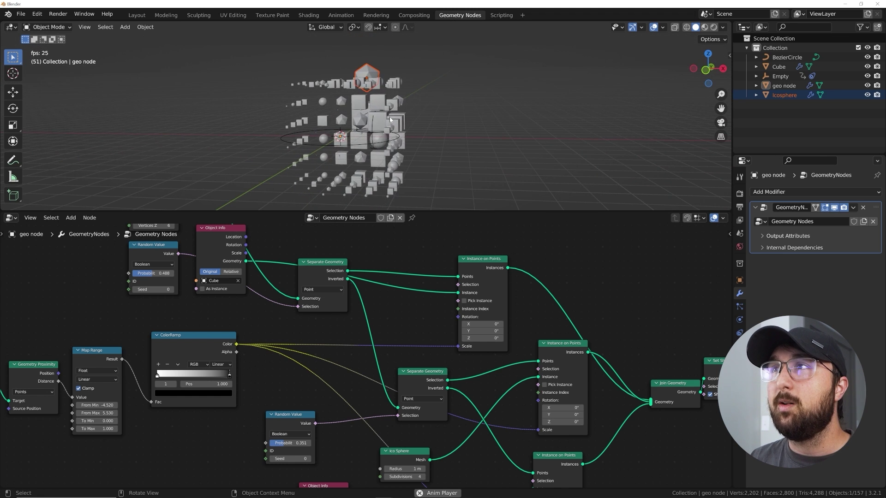
middle_click_drag(412, 121, 392, 136)
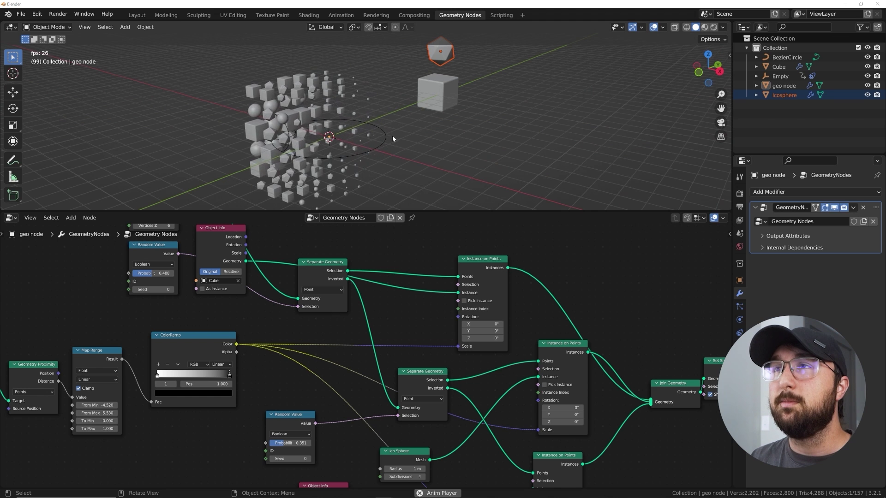
key("space")
mouse_move(364, 131)
middle_mouse_down()
mouse_move(390, 131)
mouse_move(343, 148)
mouse_move(355, 136)
middle_mouse_up()
scroll(392, 134, "down", 3)
scroll(344, 148, "up", 3)
Step: Switch the 3D viewport to Material Preview shading and view the whole instance grid
left_click(705, 28)
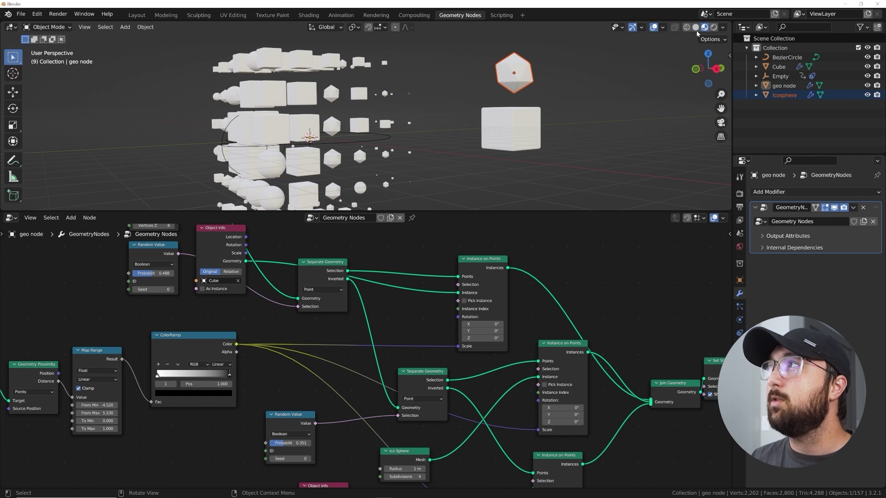
scroll(378, 159, "down", 3)
middle_click_drag(378, 159, 418, 150)
Step: Shift Group Output, Set Shade Smooth and Join Geometry farther along to open space after the Instance on Points nodes
middle_click_drag(572, 343, 242, 277)
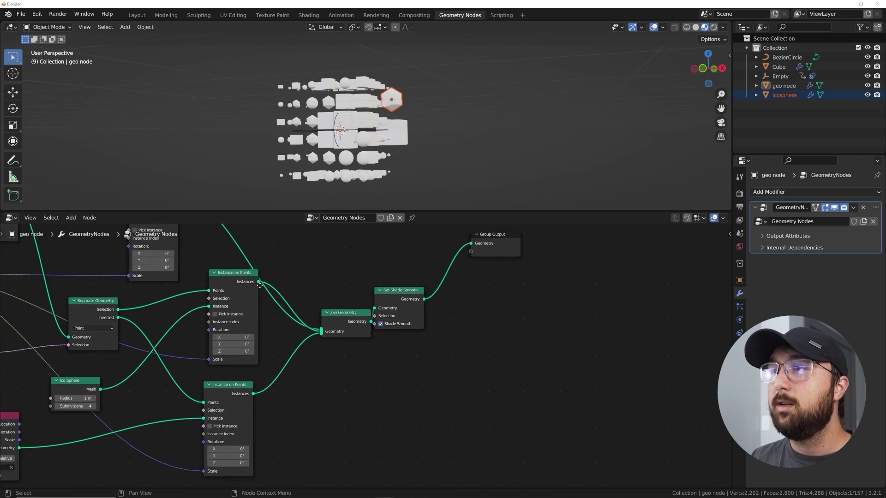
middle_click_drag(512, 280, 424, 314)
left_click_drag(422, 288, 574, 299)
left_click_drag(314, 335, 486, 318)
left_click_drag(278, 354, 441, 312)
left_click_drag(556, 302, 618, 301)
left_click_drag(477, 315, 530, 298)
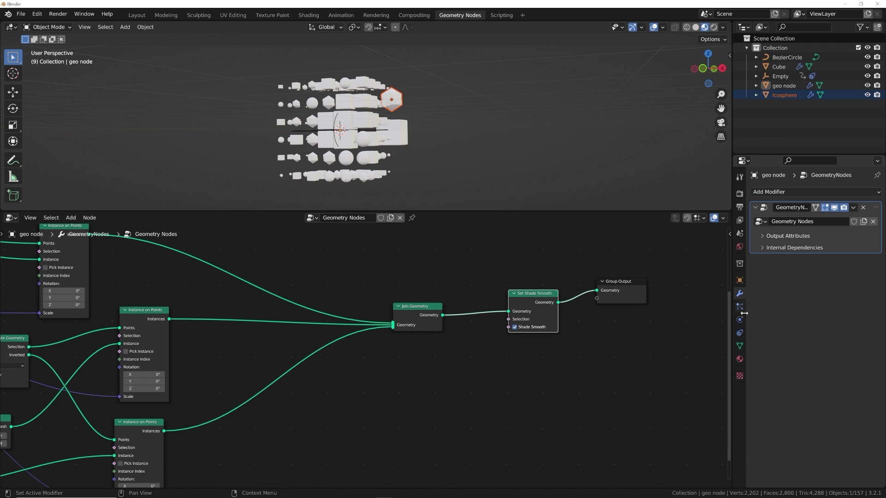
Step: Add three empty material slots to the geo node object
left_click(740, 359)
middle_click_drag(466, 126, 409, 167)
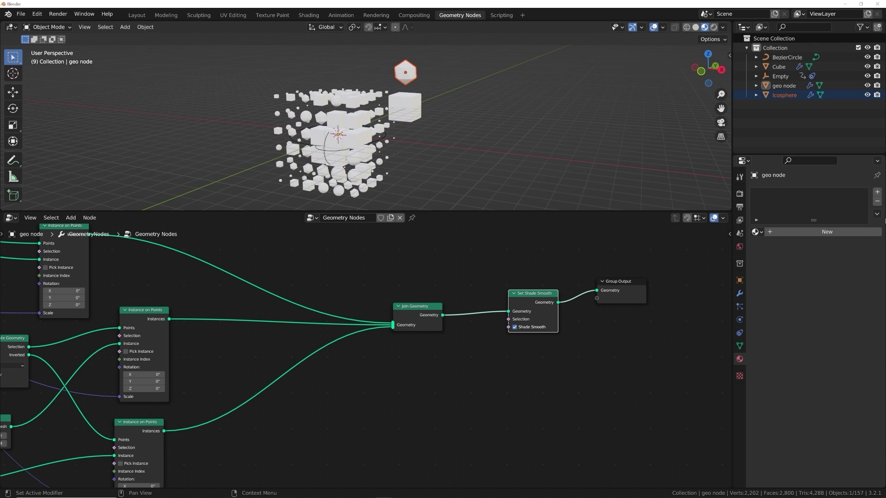
left_click(877, 192)
left_click(878, 193)
left_click(878, 193)
Step: Create a new material in the first slot and name it 1
left_click(795, 194)
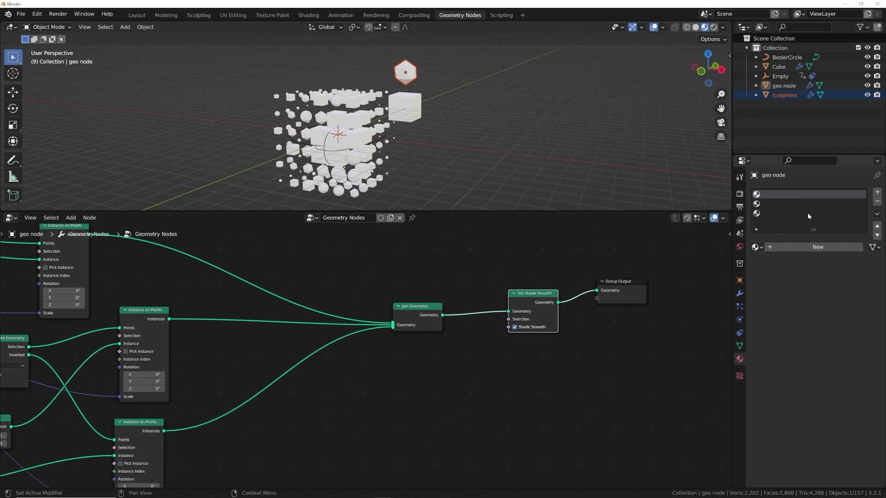
left_click(812, 247)
left_click(799, 245)
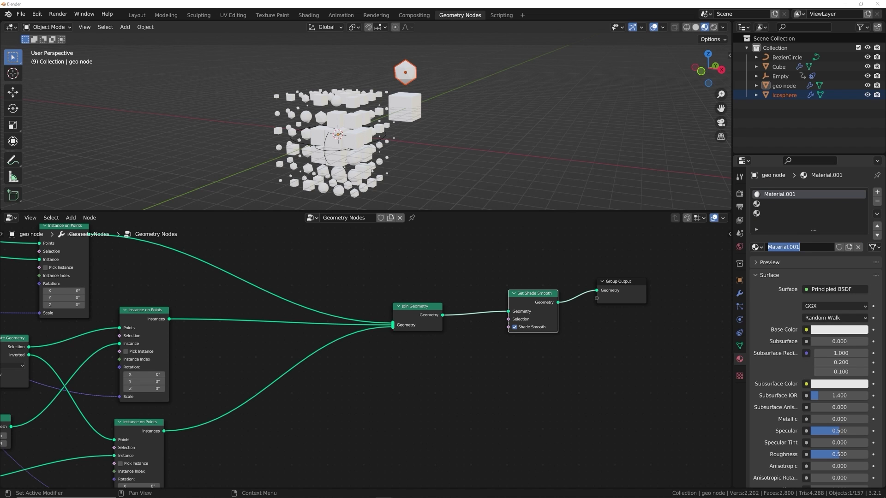
left_click(772, 196)
type("1")
key("Return")
Step: Create new materials named 2 and 3 in the second and third slots, and make the first slot active again
left_click(765, 204)
left_click(817, 247)
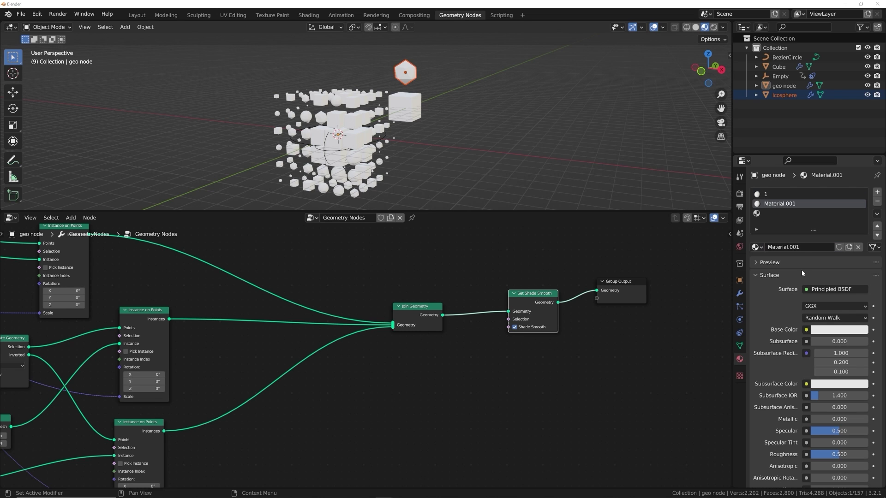
type("2")
key("Return")
left_click(760, 215)
left_click(835, 244)
double_click(782, 247)
type("3")
key("Return")
left_click(757, 195)
Step: Insert a Set Material node between the cube's Instance on Points and Join Geometry
middle_click_drag(372, 336, 429, 336)
key("shift+a")
key("Escape")
key("shift+a")
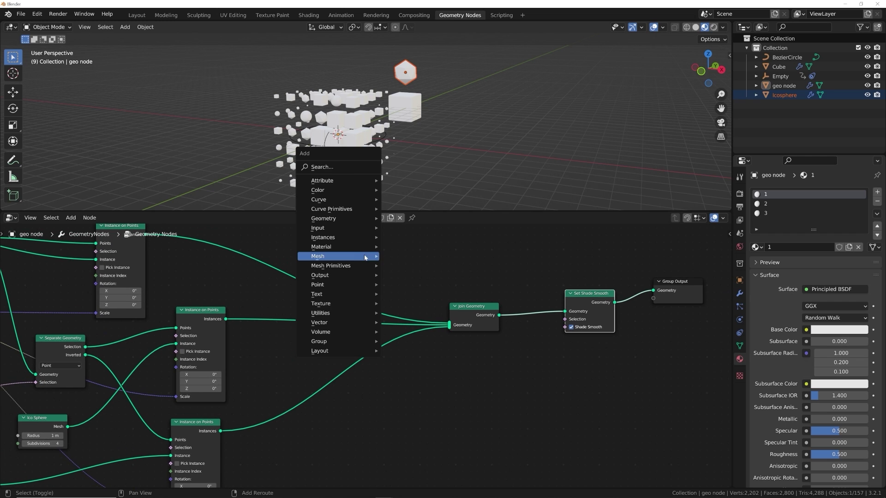
left_click(337, 166)
type("set m")
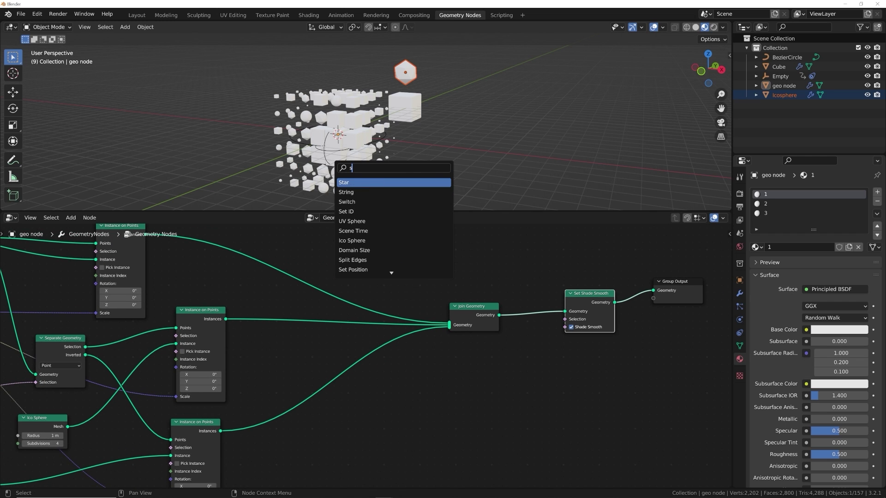
key("Return")
left_click(318, 278)
Step: Insert duplicates of Set Material between the second and third Instance on Points nodes and Join Geometry
key("shift+d")
left_click(309, 323)
key("shift+d")
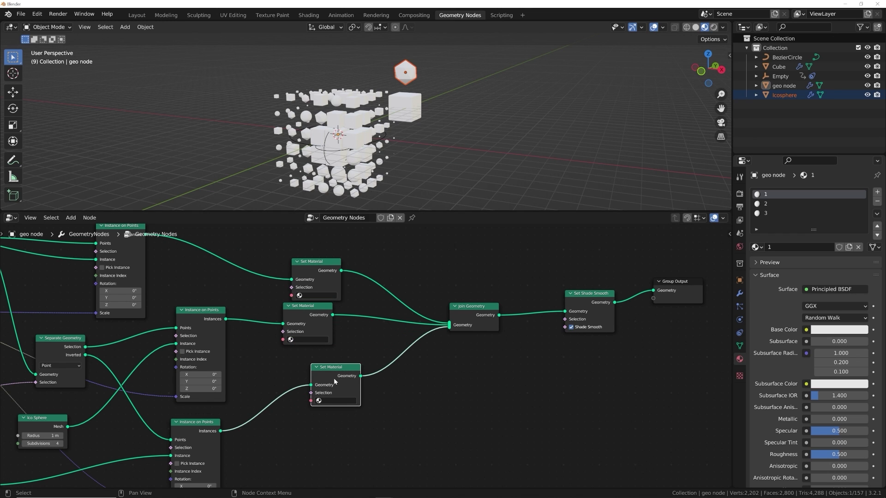
left_click(306, 382)
Step: Assign materials 1, 2 and 3 to the three Set Material nodes from first to third and line up the last node
left_click(318, 295)
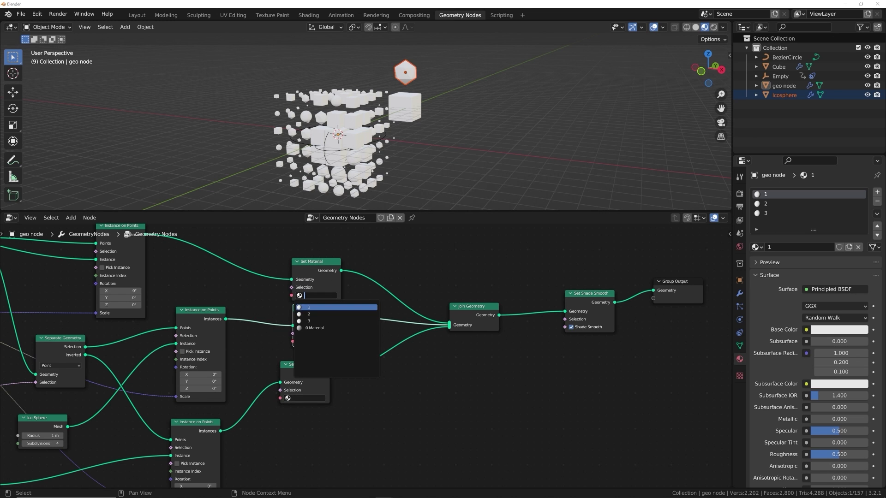
left_click(309, 307)
left_click(318, 341)
left_click(314, 361)
left_click(304, 398)
left_click(313, 423)
left_click_drag(304, 369, 311, 367)
Step: Set the Base Color of material 1 to a golden yellow
scroll(341, 162, "up", 3)
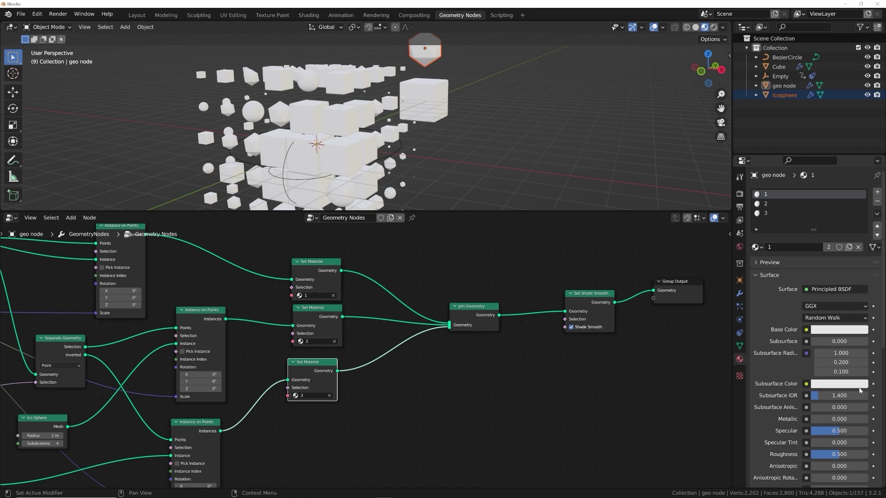
left_click(842, 330)
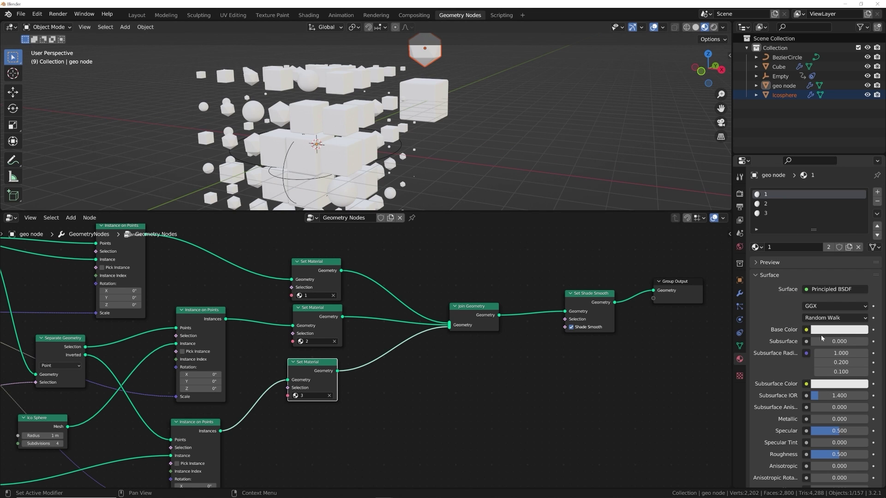
left_click(835, 330)
left_click_drag(801, 255, 792, 253)
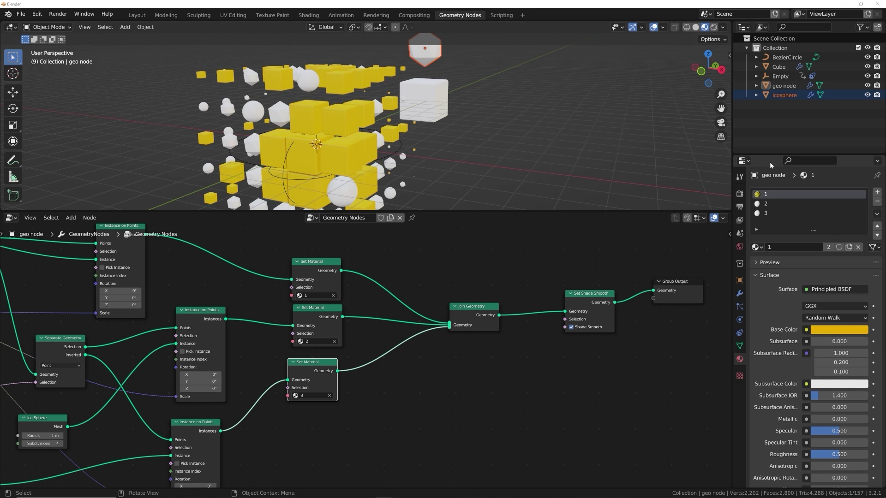
Step: Set the Base Color of material 2 to purple and of material 3 to bright cyan
left_click(778, 206)
left_click(833, 330)
left_click(835, 236)
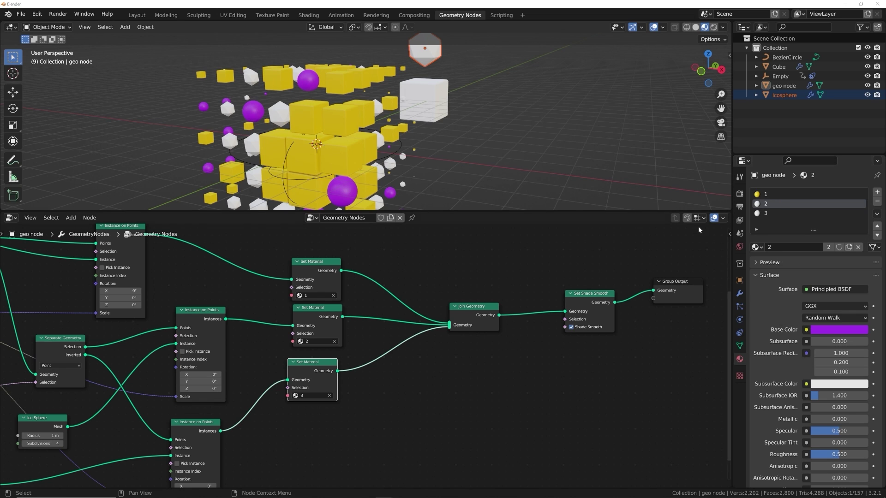
left_click(784, 212)
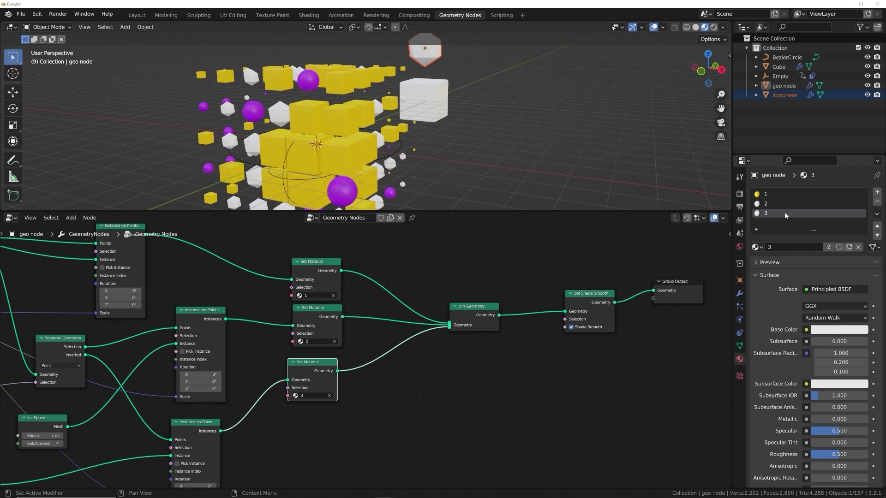
left_click(832, 330)
left_click(825, 203)
middle_click_drag(443, 139, 315, 126)
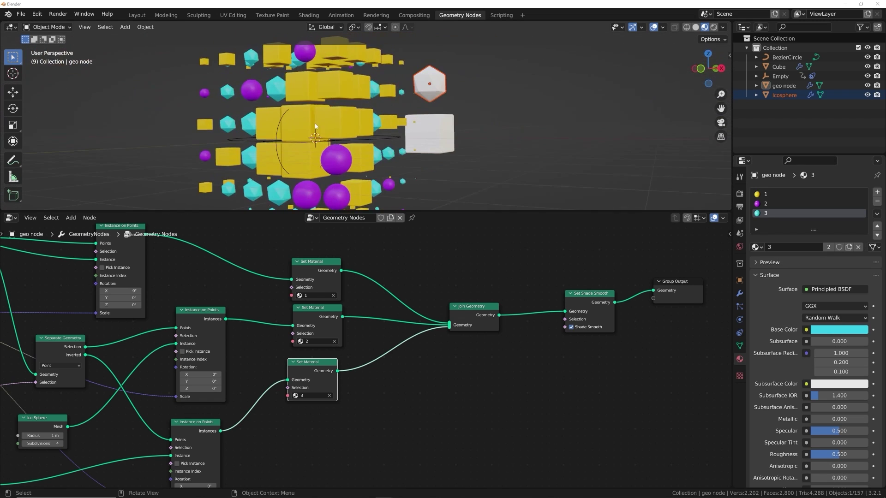
middle_click_drag(316, 126, 407, 84)
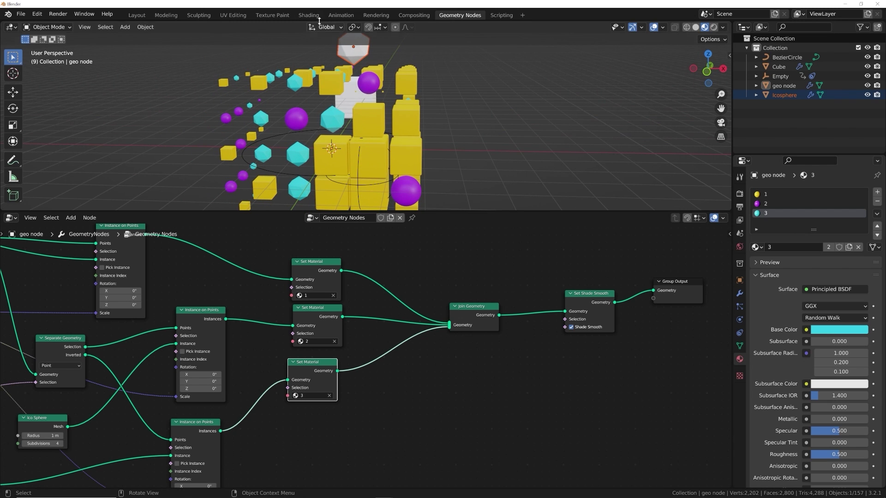
Step: In the Shading workspace, set material 1's Base Color to blue (2F93E7) and its Roughness to about 0.296
left_click(774, 194)
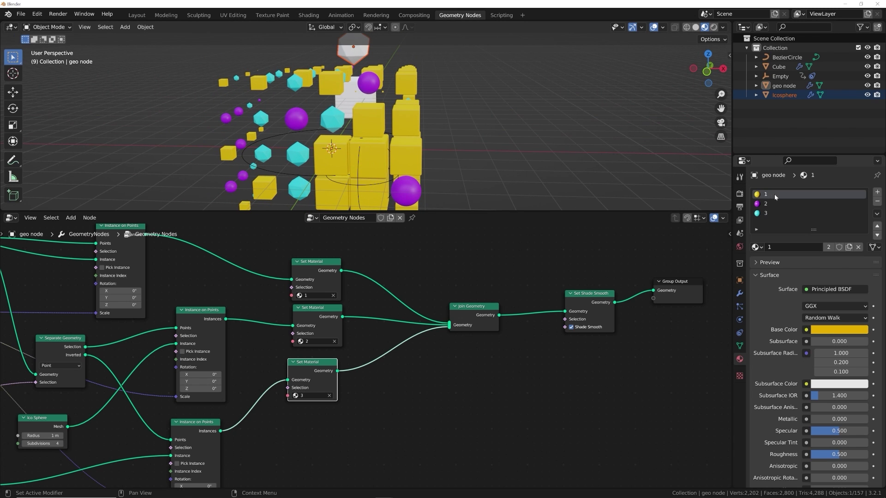
left_click(305, 16)
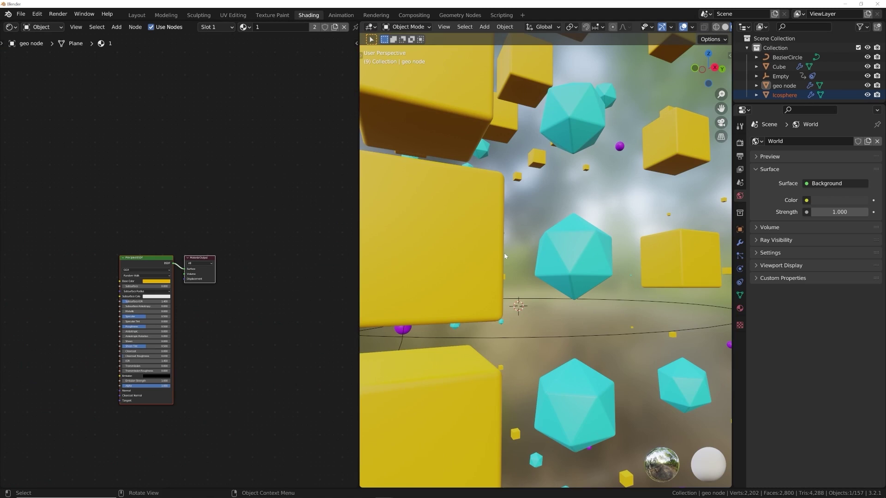
scroll(588, 295, "down", 5)
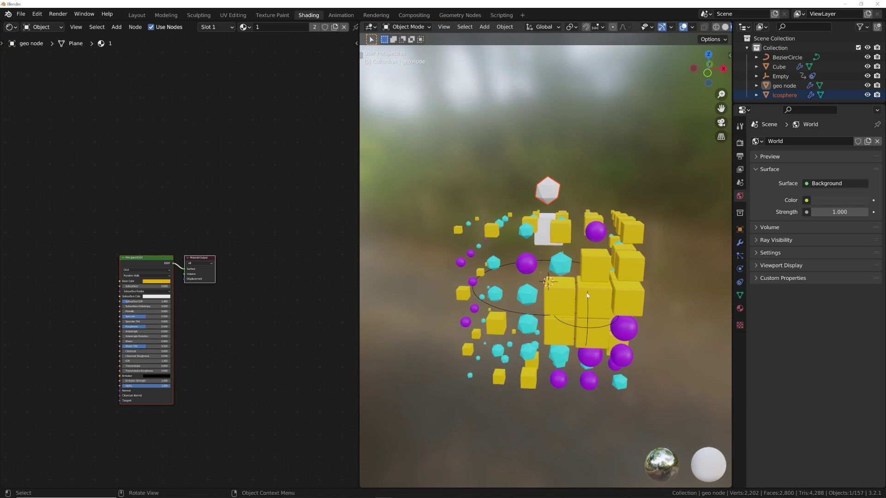
scroll(296, 304, "up", 4)
left_click(296, 304)
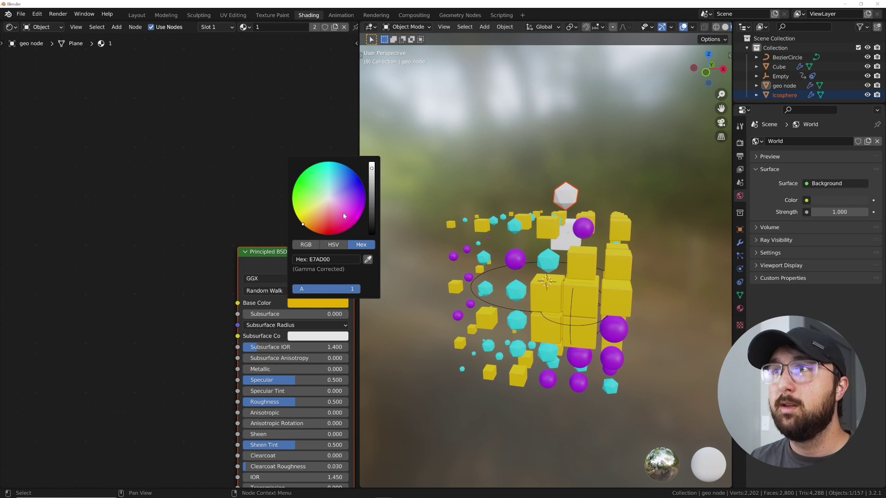
left_click(342, 174)
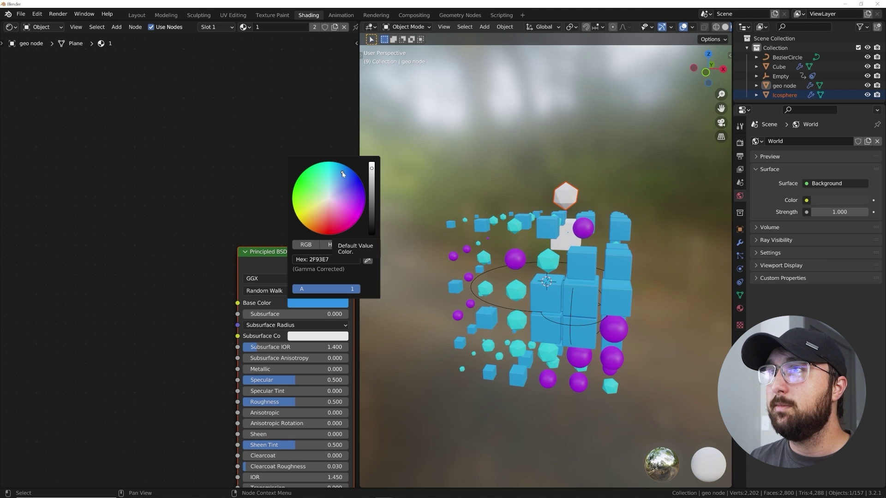
scroll(541, 285, "up", 6)
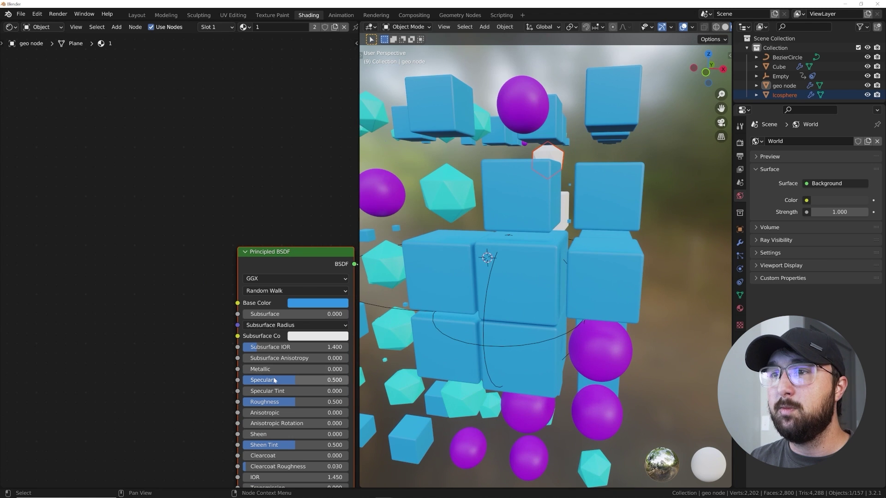
left_click_drag(295, 402, 275, 404)
Step: Add a Bump node to material 1 and link its Normal output to the Principled BSDF's Normal input
middle_click_drag(275, 405, 278, 294)
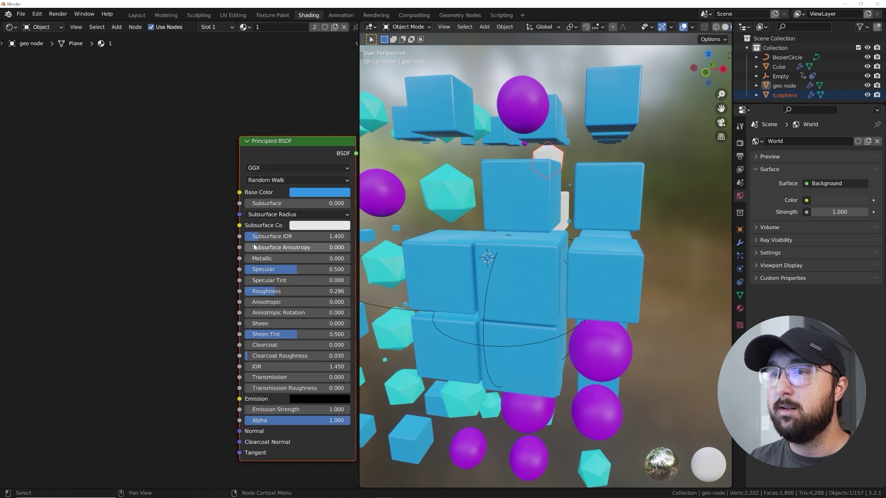
scroll(154, 239, "down", 1)
key("shift+a")
left_click(158, 231)
type("bump")
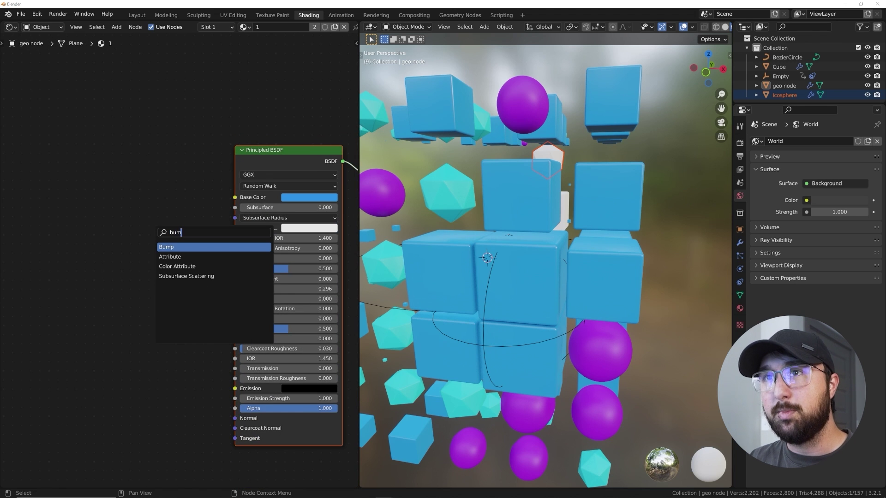
key("Return")
left_click_drag(181, 362, 235, 418)
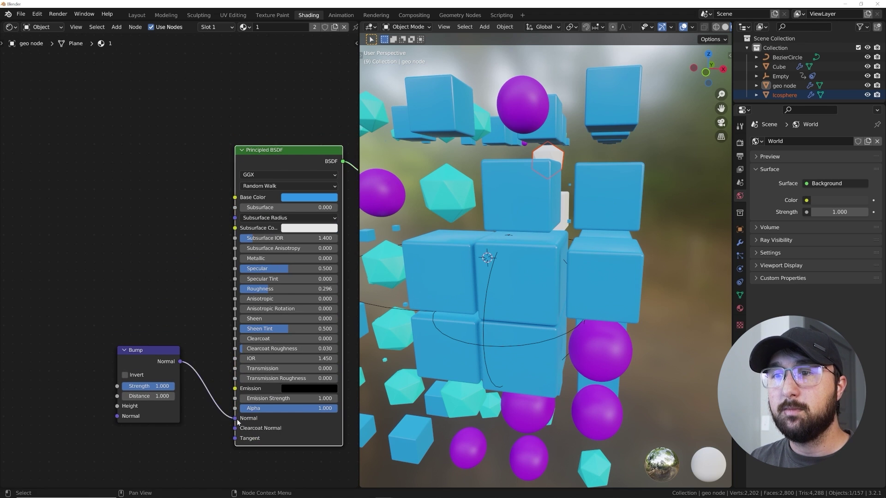
Step: Add a ColorRamp before the Bump node and link its Color output to the Bump's Height
middle_click_drag(240, 421, 330, 409)
left_click_drag(207, 395, 203, 302)
type("color ramp")
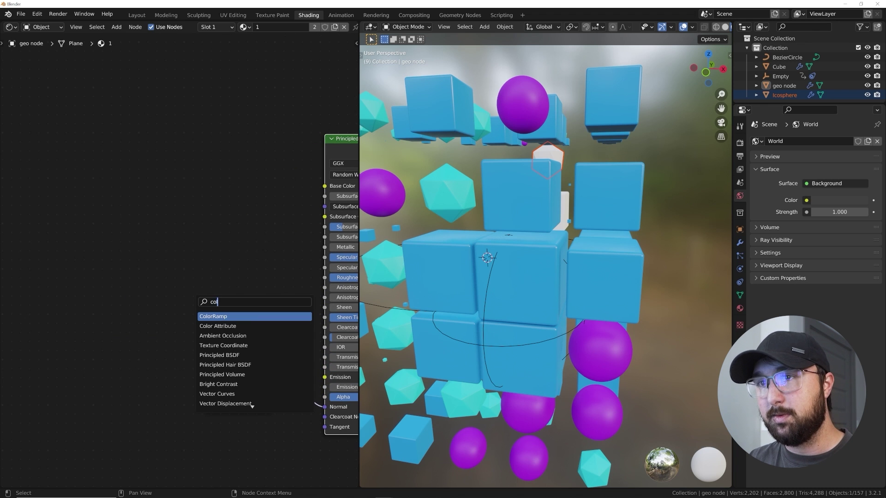
key("Return")
left_click(92, 363)
left_click_drag(180, 361, 206, 396)
Step: Add a Noise Texture node in front of the ColorRamp
middle_click_drag(125, 323, 291, 321)
key("shift+a")
type("snoi")
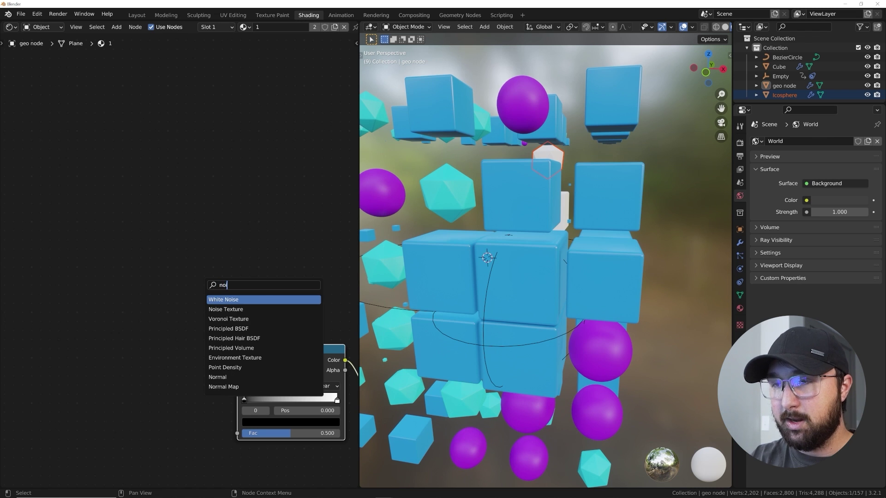
key("Down")
key("Down")
key("Up")
key("Return")
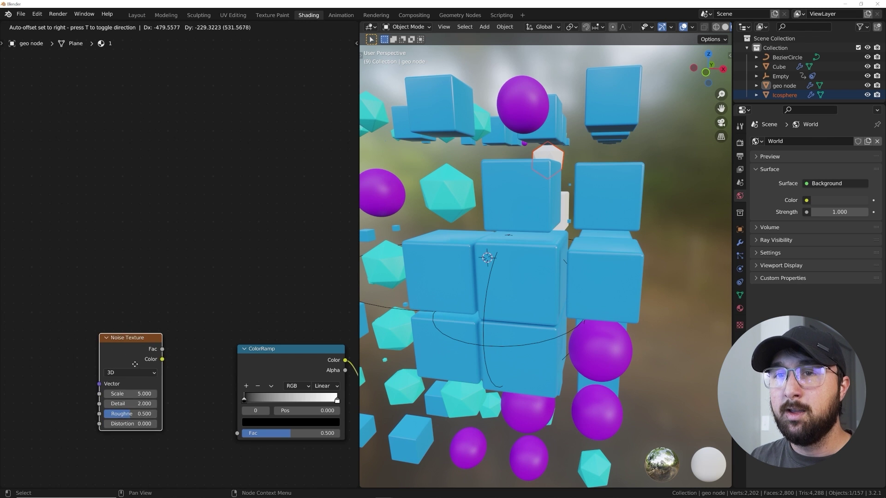
left_click(152, 364)
middle_click_drag(152, 364, 201, 340)
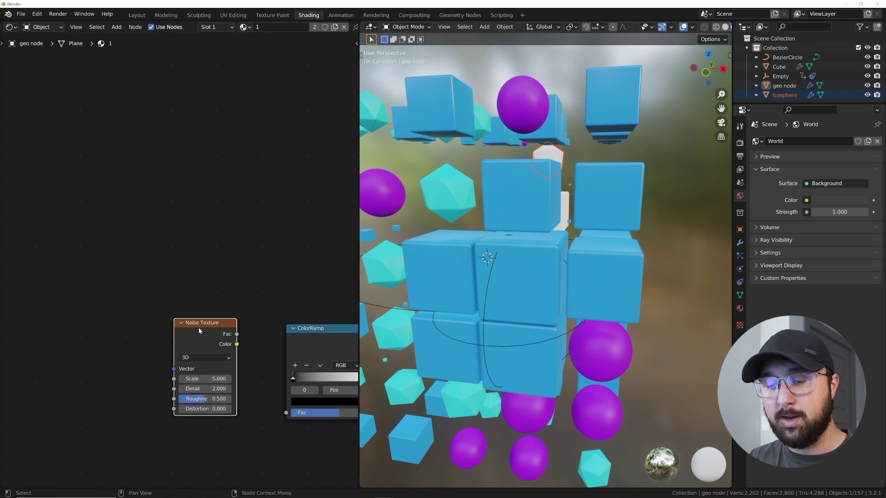
Step: Drive the Noise Texture with Texture Coordinate and Mapping nodes, and link its Fac output to the ColorRamp's Fac
key("ctrl+t")
middle_click_drag(23, 405, 134, 366)
left_click_drag(123, 367, 164, 354)
middle_click_drag(225, 347, 85, 346)
left_click_drag(208, 294, 257, 372)
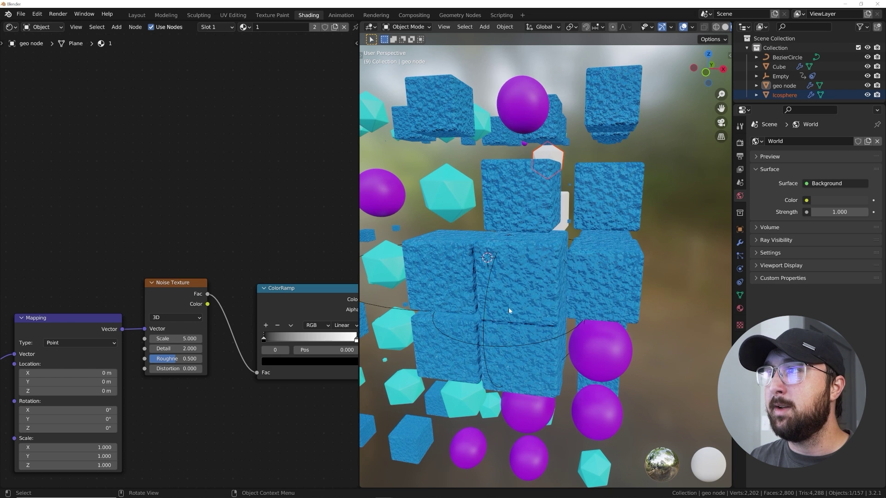
Step: Set the Bump node's Distance to 0.1
middle_click_drag(296, 240, 163, 243)
left_click(289, 325)
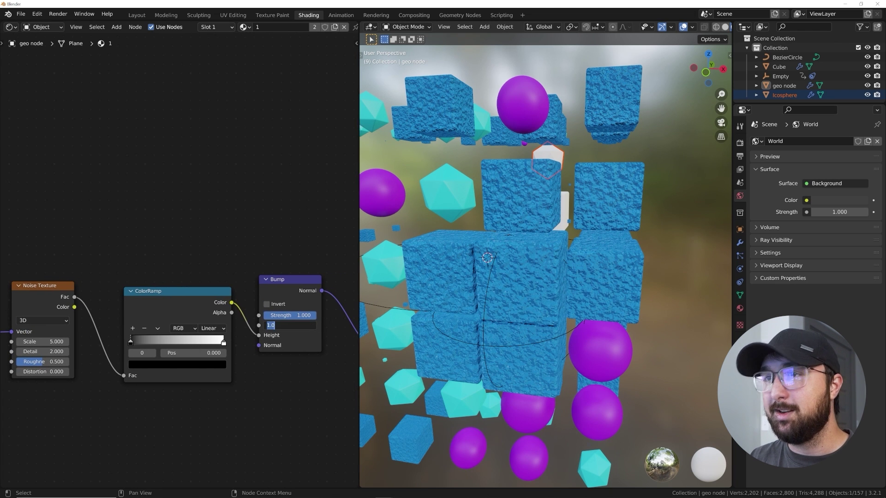
type(".1")
key("Return")
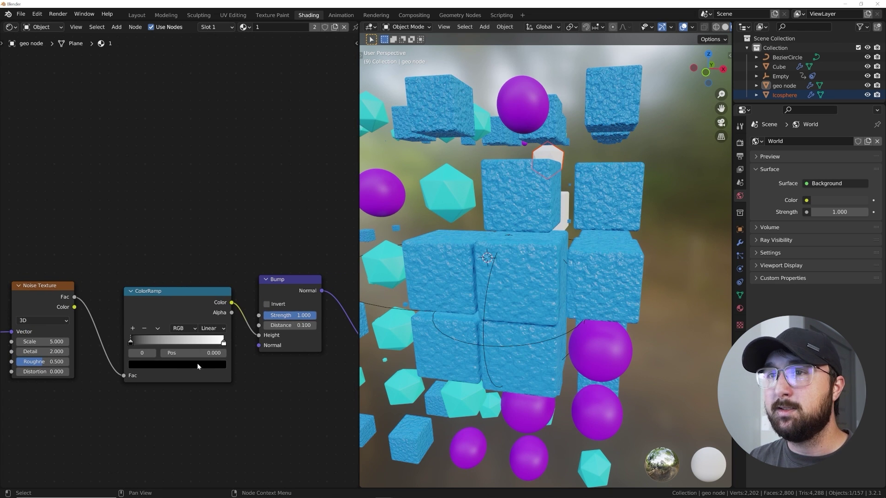
Step: Bring the ColorRamp's black and white stops close together near the middle, with the white stop at about 0.512
left_click_drag(133, 345, 182, 346)
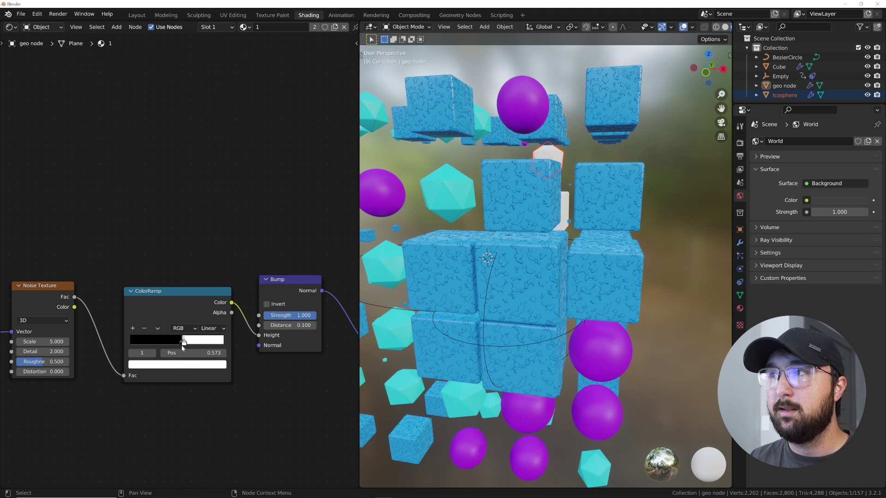
scroll(182, 347, "up", 3)
left_click_drag(225, 374, 218, 378)
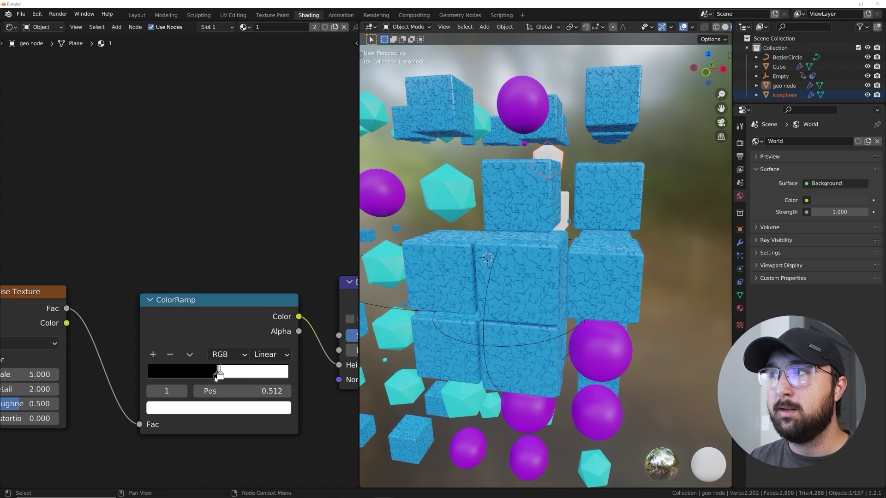
Step: Set the Noise Texture's Detail to 12, Roughness to about 0.802 and Scale to about 14.4
middle_click_drag(229, 378, 362, 350)
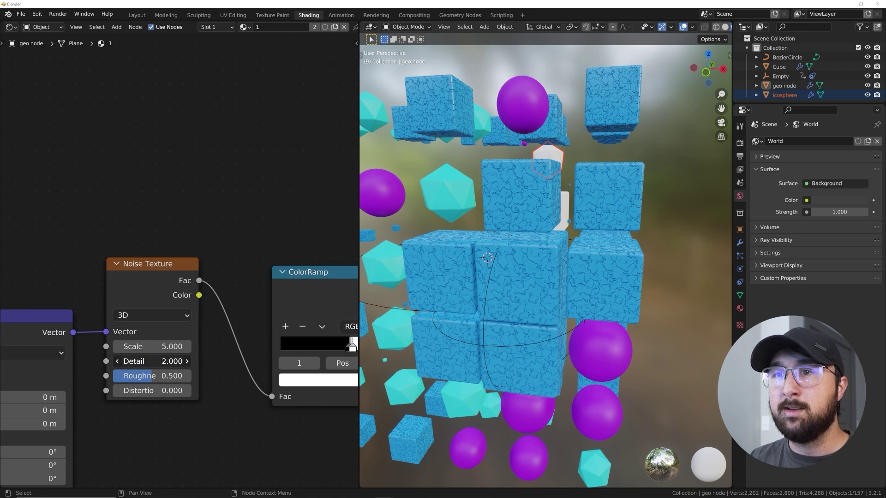
left_click(152, 361)
type("12")
key("Return")
left_click_drag(152, 376, 187, 346)
left_click(179, 347)
key("Escape")
scroll(623, 286, "up", 5)
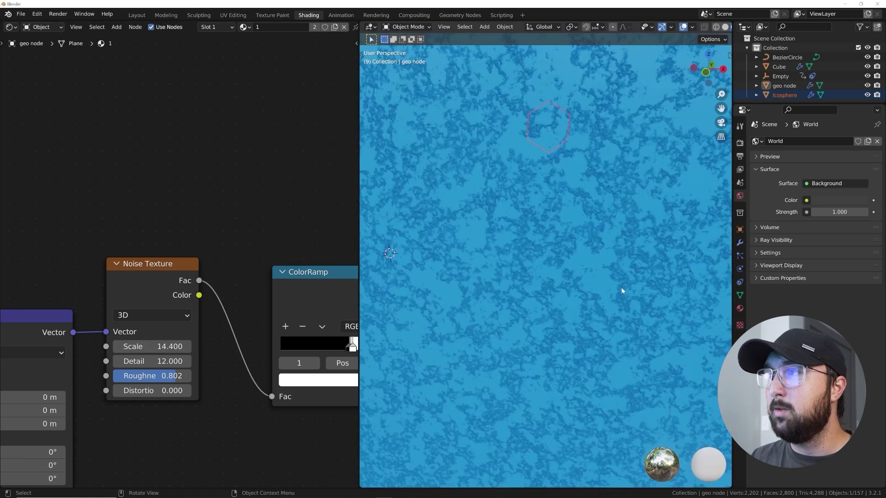
scroll(507, 298, "down", 3)
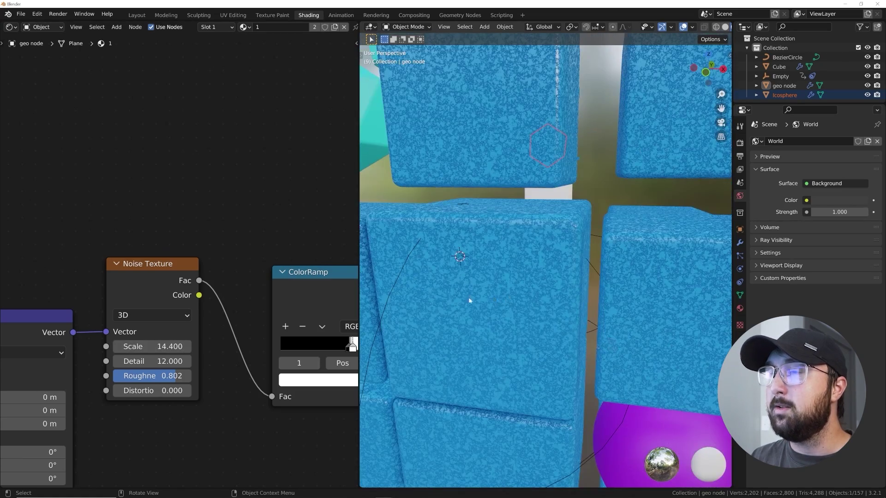
Step: Nudge the ColorRamp's stops near the middle and set the Noise Texture's Roughness to about 0.711
middle_click_drag(274, 354, 164, 348)
scroll(171, 345, "up", 3)
mouse_move(264, 341)
left_mouse_down()
mouse_move(294, 341)
mouse_move(261, 342)
left_mouse_up()
middle_click_drag(92, 345, 185, 339)
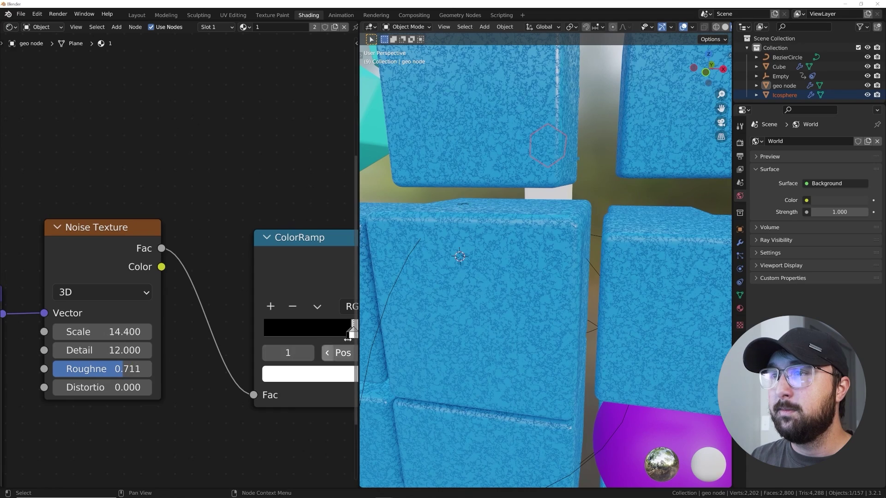
mouse_move(349, 333)
left_mouse_down()
mouse_move(331, 337)
mouse_move(339, 335)
left_mouse_up()
scroll(510, 319, "down", 8)
middle_click_drag(556, 310, 554, 320)
scroll(555, 321, "up", 8)
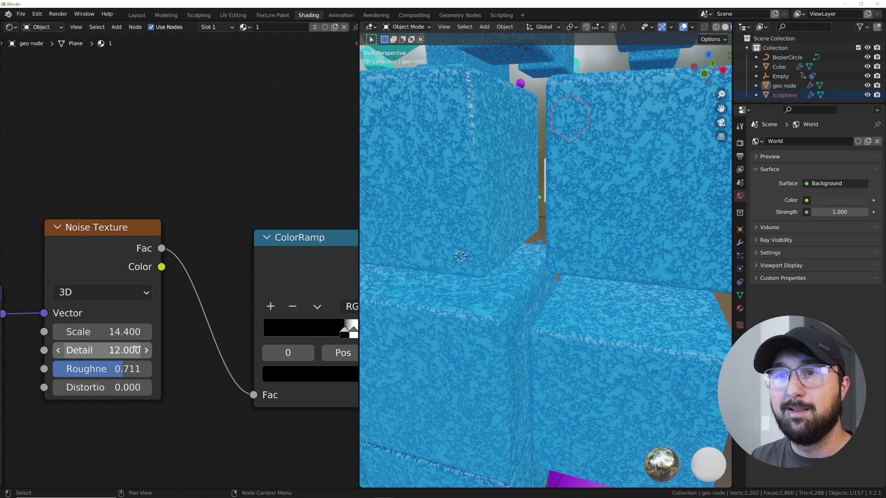
left_click_drag(133, 368, 172, 346)
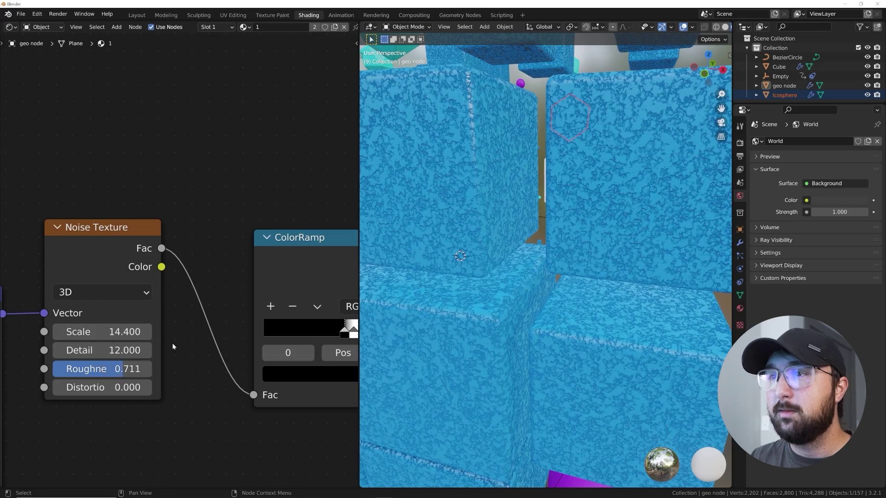
Step: Reverse the ColorRamp so white comes first, placing the white stop at about 0.604 and the black stop at the far end
middle_click_drag(356, 344, 269, 346)
left_click_drag(271, 338, 223, 336)
middle_click_drag(223, 337, 184, 338)
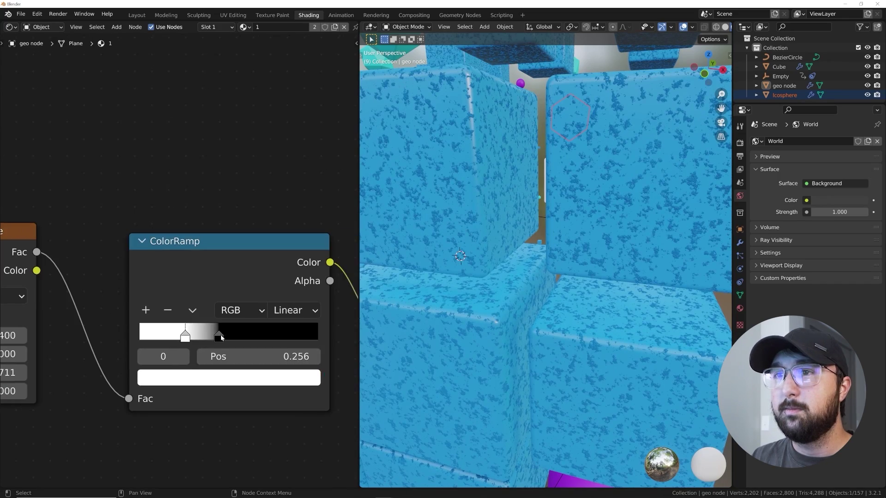
left_click_drag(219, 337, 326, 337)
left_click_drag(185, 337, 254, 339)
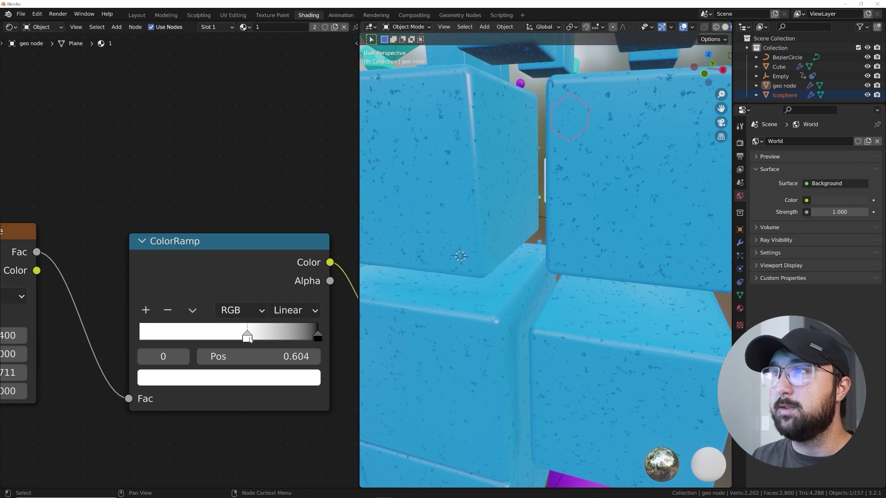
scroll(230, 334, "down", 1)
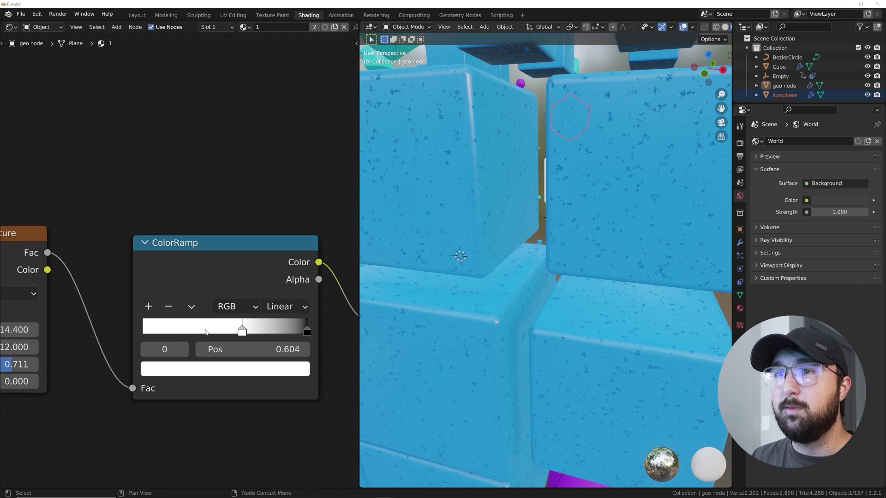
Step: Set the Noise Texture's Roughness to about 0.645
scroll(123, 325, "up", 1)
middle_click_drag(123, 324, 201, 323)
mouse_move(81, 367)
left_mouse_down()
mouse_move(64, 367)
mouse_move(75, 368)
left_mouse_up()
middle_click_drag(235, 354, 207, 355)
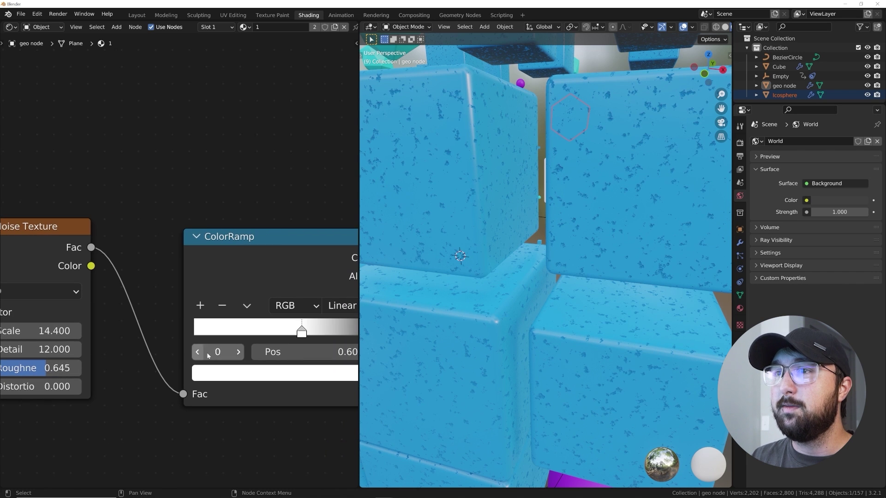
Step: Move the ColorRamp's white stop to about 0.625 to thin out the bump specks on the cubes
left_click_drag(302, 333, 309, 333)
scroll(520, 293, "down", 5)
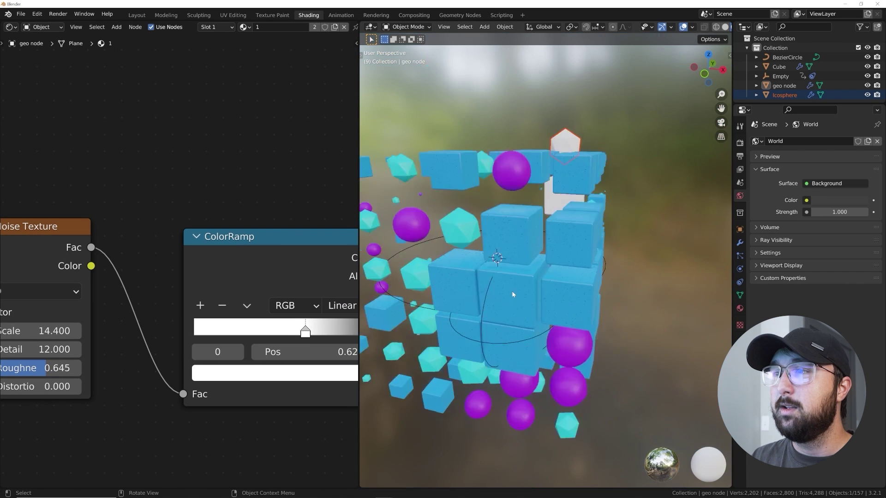
scroll(527, 294, "up", 6)
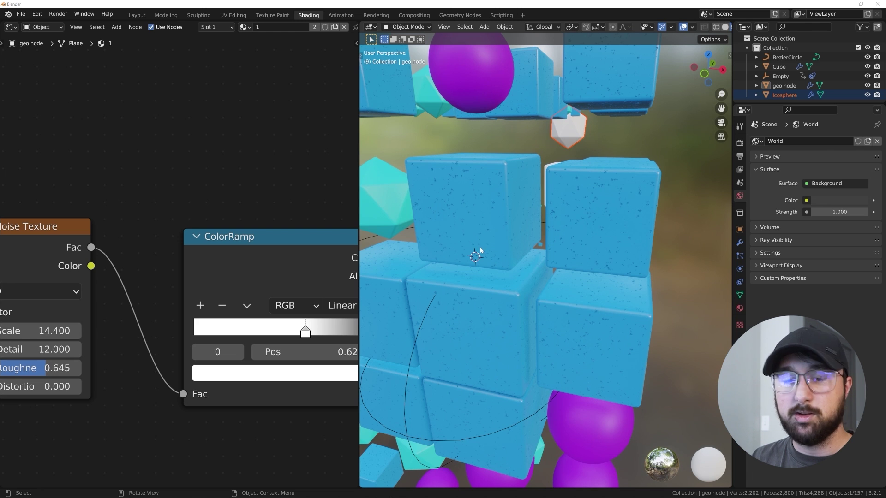
scroll(343, 279, "down", 2)
middle_click_drag(273, 312, 174, 312)
scroll(174, 312, "down", 3)
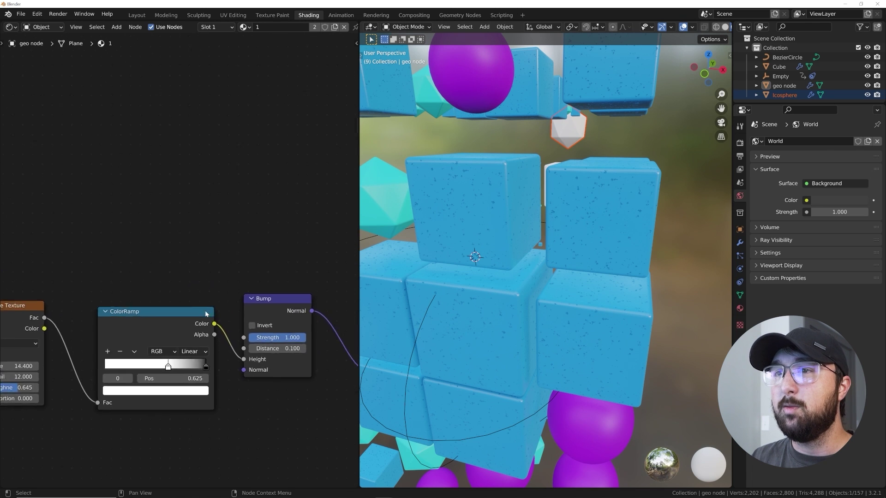
Step: Select and copy material 1's bump node chain, from Texture Coordinate through Mapping, Noise Texture and ColorRamp to Bump
scroll(278, 301, "down", 2)
left_click_drag(22, 289, 277, 395)
right_click(178, 310)
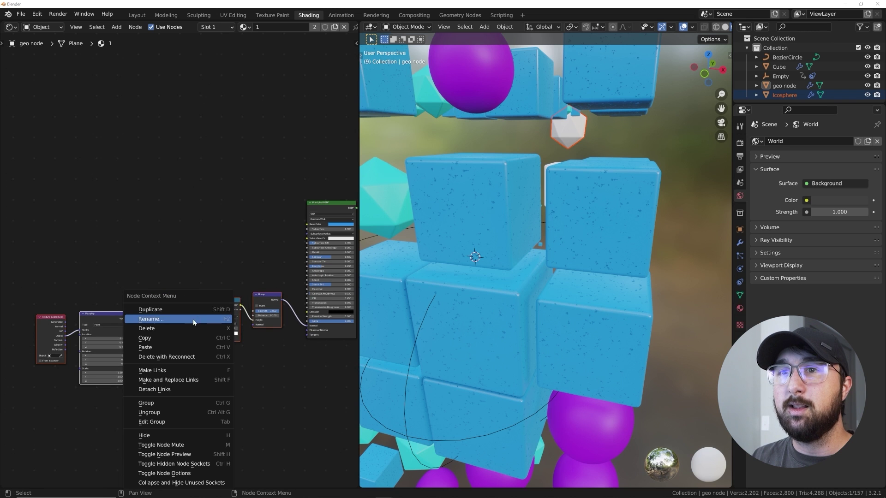
left_click(177, 338)
Step: Open material 2 in slot 2 and change its Base Color to a deep blue for the spheres
left_click(217, 27)
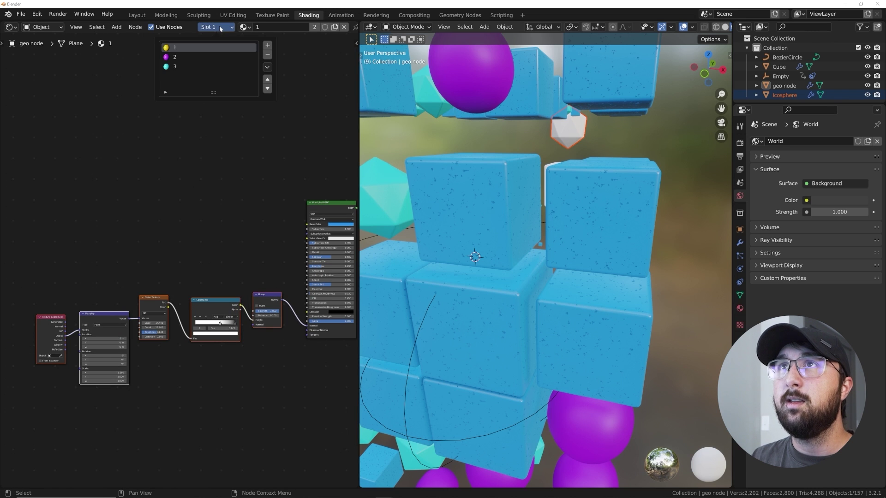
left_click(180, 57)
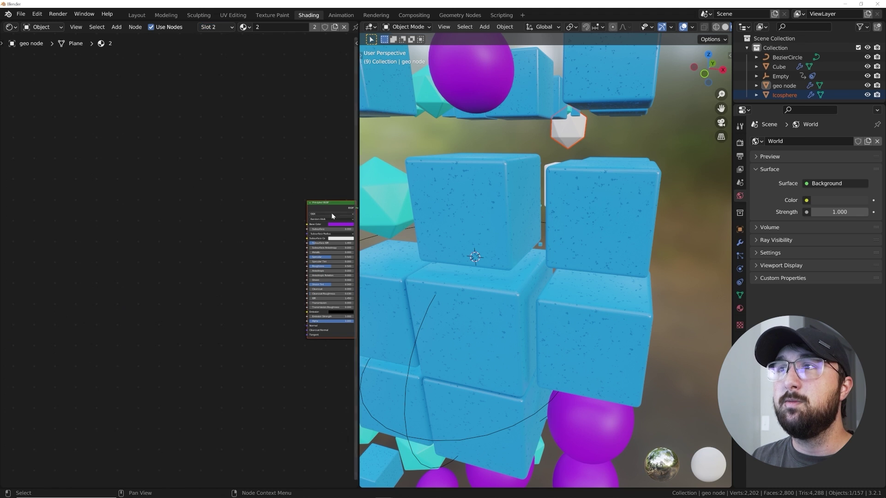
middle_click_drag(331, 213, 249, 234)
left_click(256, 241)
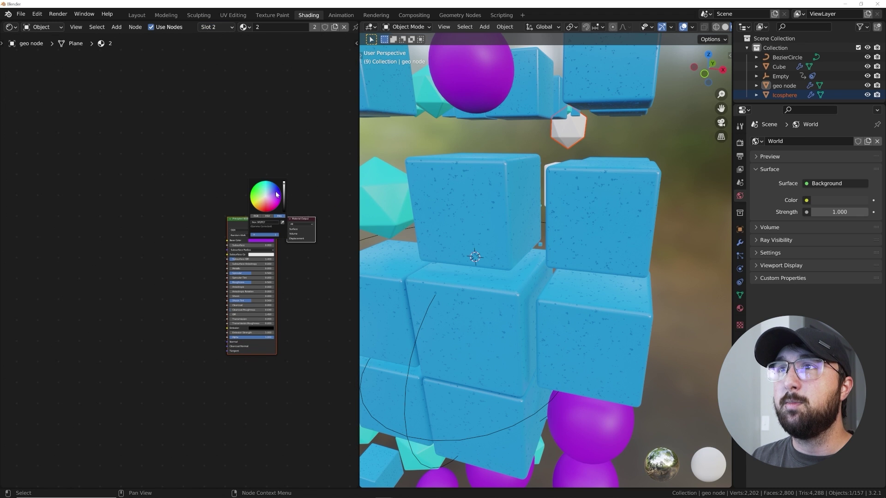
left_click_drag(276, 191, 275, 188)
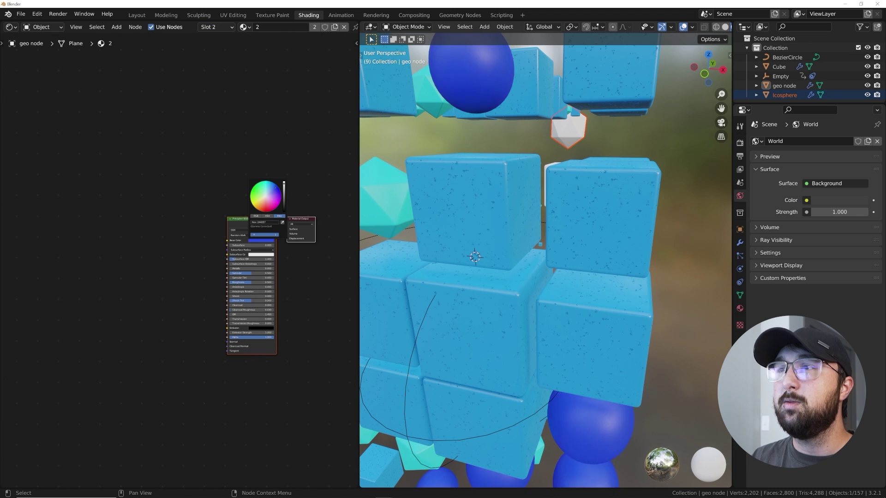
scroll(559, 386, "down", 3)
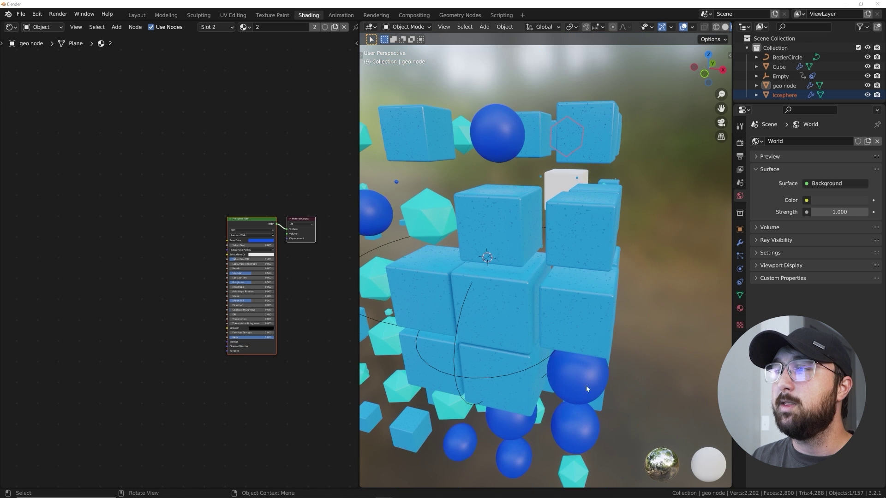
Step: Paste the copied bump nodes into material 2 and connect the Bump node's Normal output to the Principled BSDF's Normal input
scroll(237, 326, "up", 1)
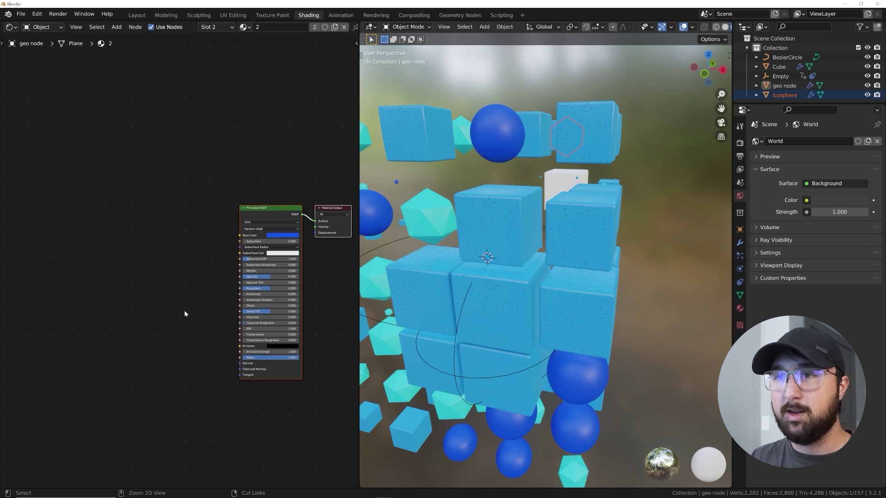
scroll(184, 314, "down", 1)
scroll(194, 319, "up", 2)
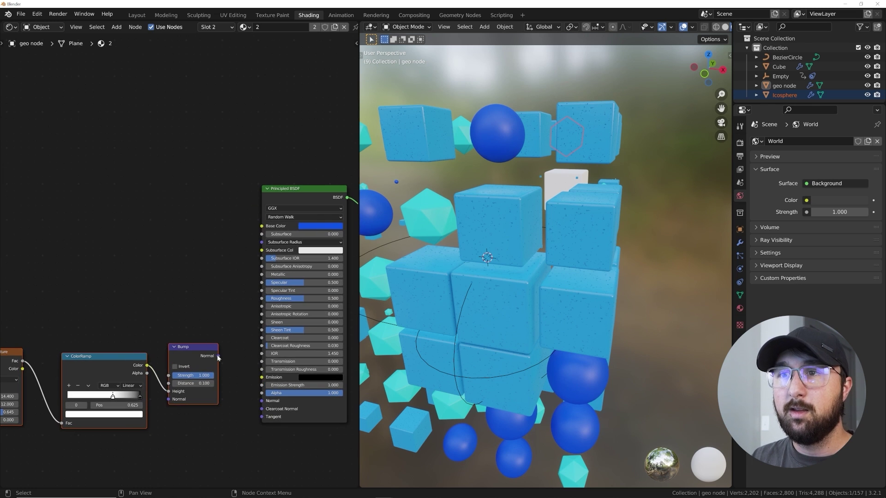
left_click_drag(218, 356, 242, 375)
left_click_drag(265, 405, 261, 401)
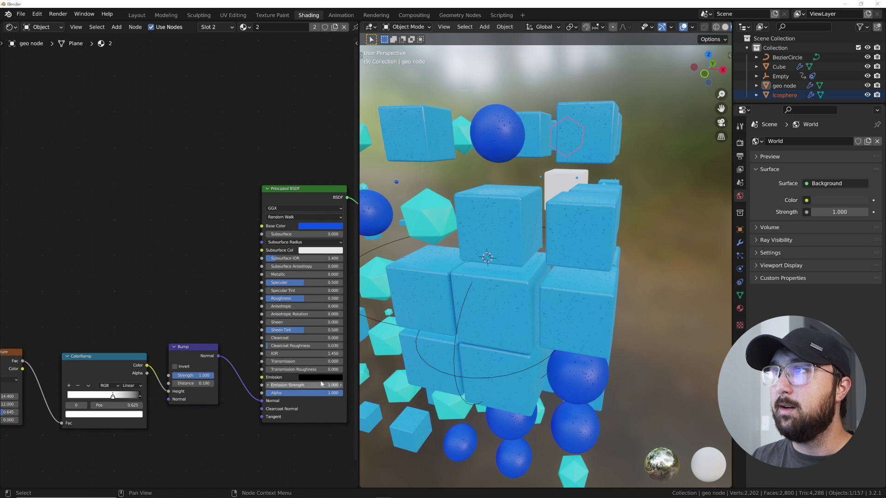
scroll(571, 182, "up", 3)
scroll(534, 161, "down", 1)
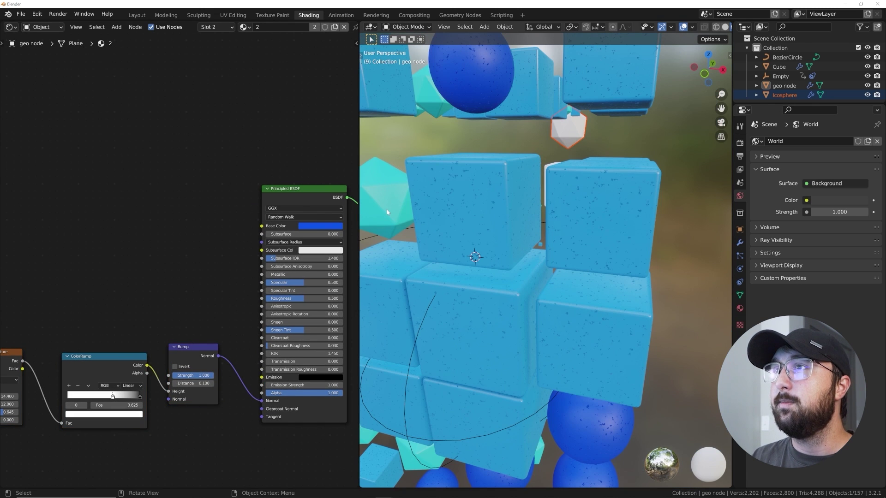
Step: Open material 3 in slot 3 and change its Base Color to golden yellow for the icospheres
left_click(212, 29)
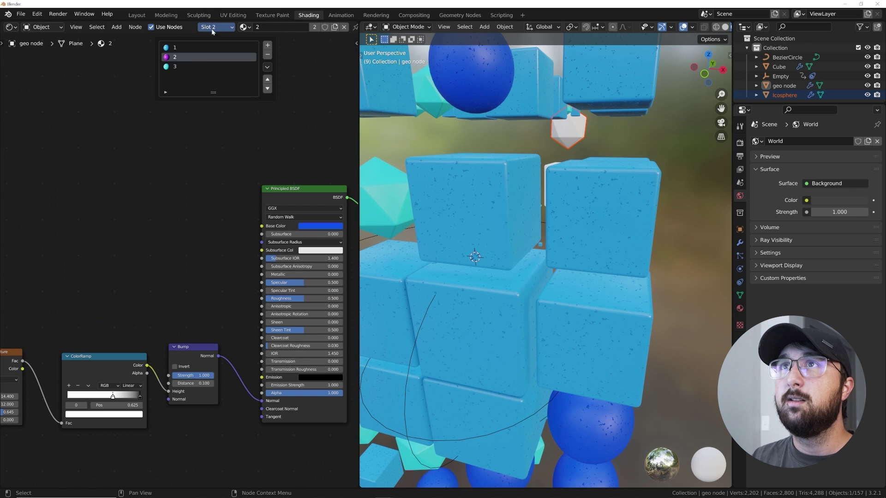
left_click(194, 67)
left_click(328, 226)
left_click(313, 167)
scroll(512, 258, "down", 6)
middle_click_drag(513, 263, 545, 263)
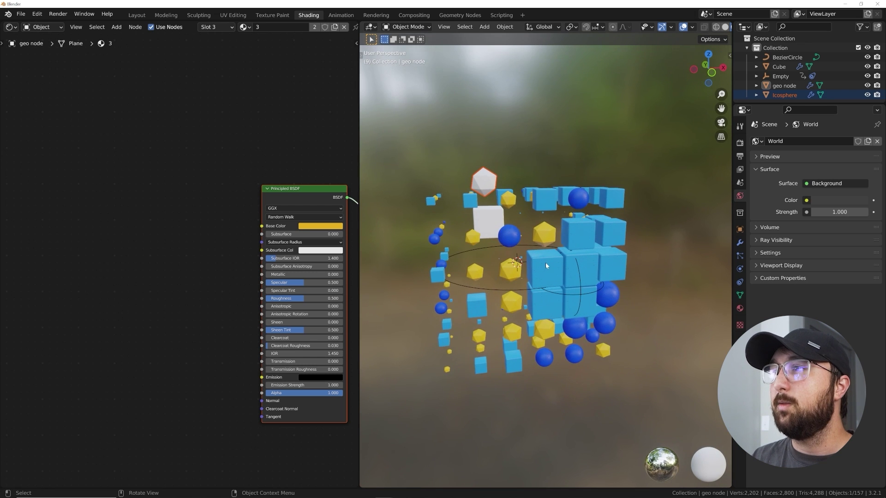
Step: Paste the bump nodes into material 3, connect Bump to the Principled BSDF's Normal input, and preview the animation up to frame 71
scroll(546, 262, "up", 2)
left_click_drag(218, 356, 261, 401)
middle_click_drag(457, 272, 520, 304)
key("space")
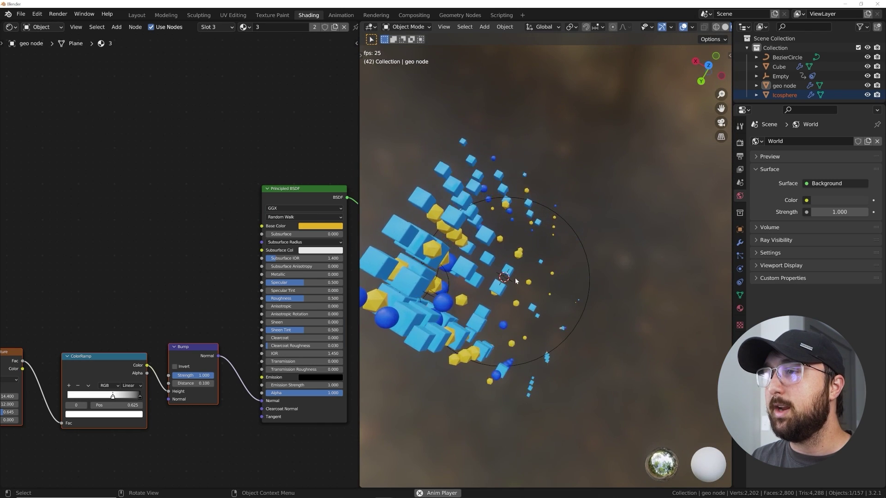
key("space")
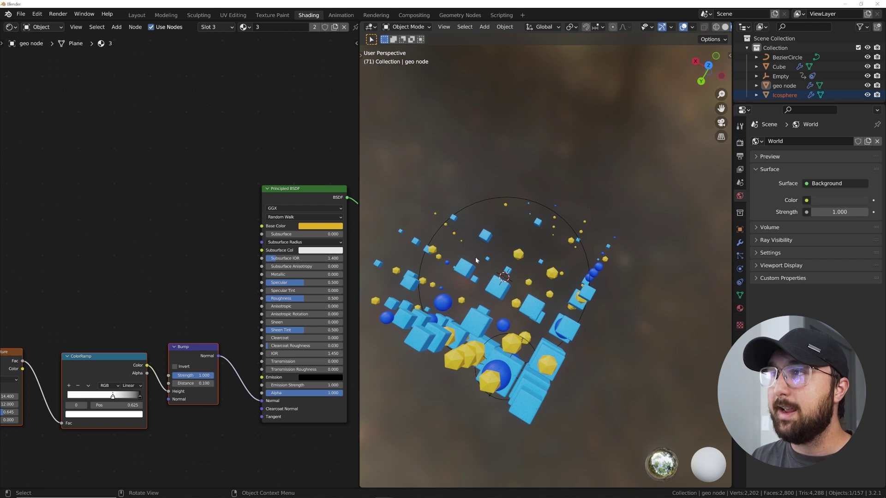
Step: In the Layout workspace, move the original icosphere and cube clear of the instance grid toward negative X
left_click(136, 15)
mouse_move(305, 113)
middle_mouse_down()
mouse_move(450, 192)
mouse_move(451, 184)
middle_mouse_up()
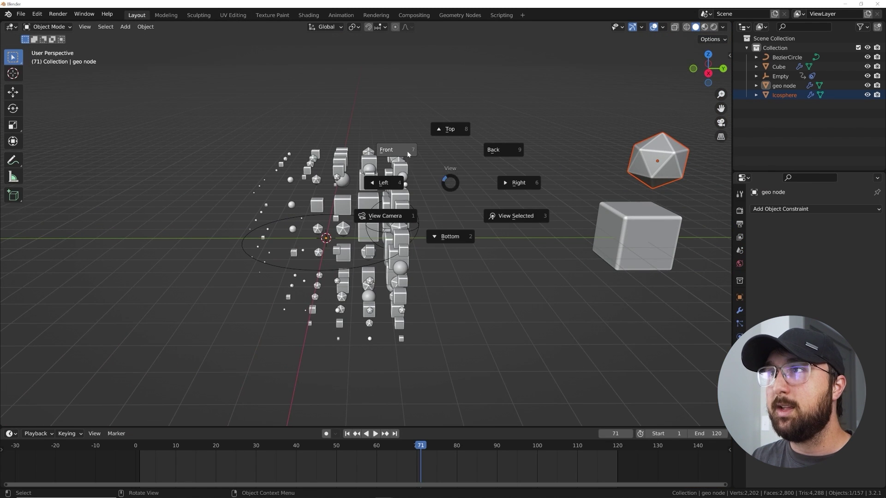
left_click(408, 154)
middle_click_drag(403, 165, 366, 155)
key("g")
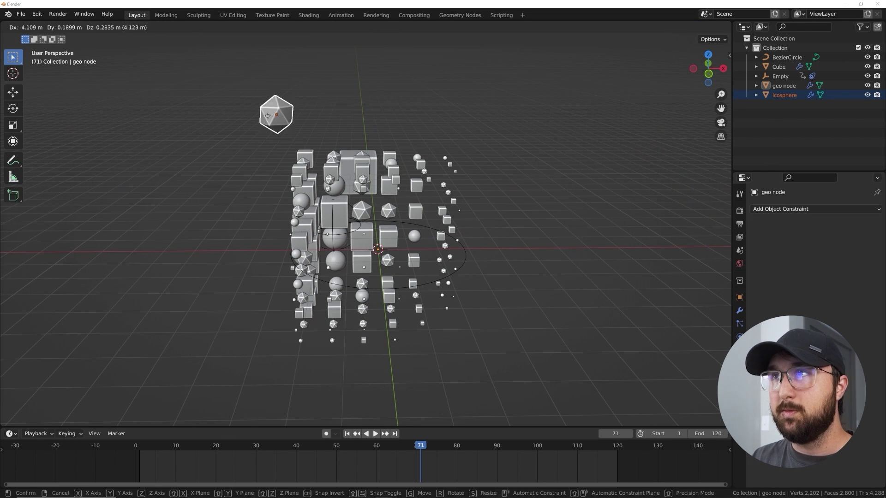
left_click(173, 114)
left_click(348, 157)
key("g")
left_click(31, 155)
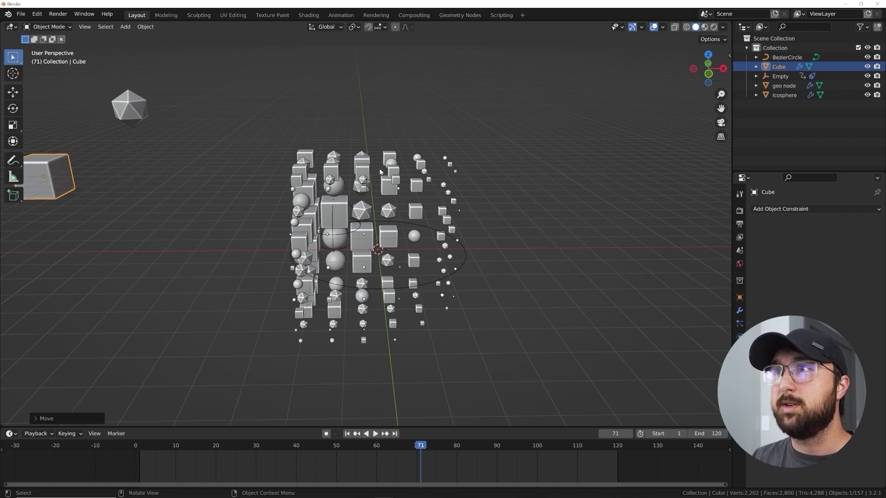
Step: Add a mesh plane at the scene centre and rotate it 90° around X so it stands upright
key("shift+a")
mouse_move(391, 130)
left_click(420, 132)
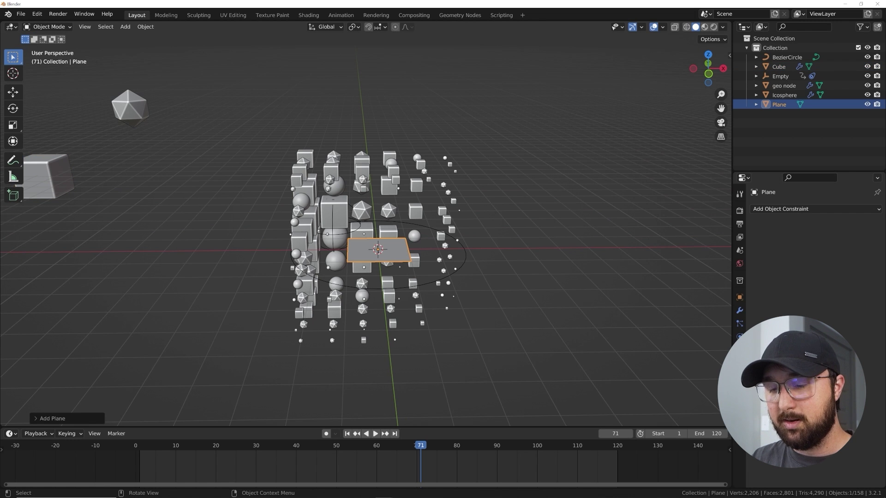
key("r")
key("x")
key("9")
key("0")
key("Return")
Step: Move the upright plane behind the instance grid and scale it up into a large backdrop
middle_click_drag(413, 221, 305, 231)
key("g")
left_click(433, 222)
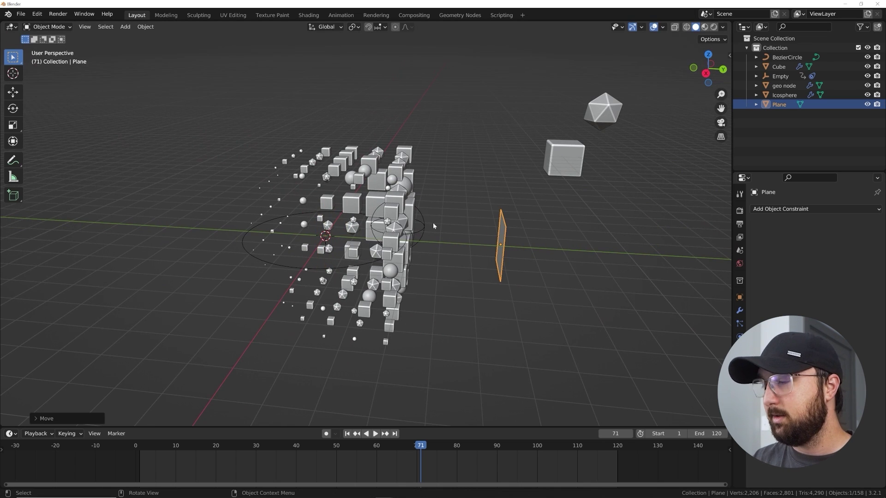
middle_click_drag(433, 225, 432, 266)
key("s")
left_click(609, 276)
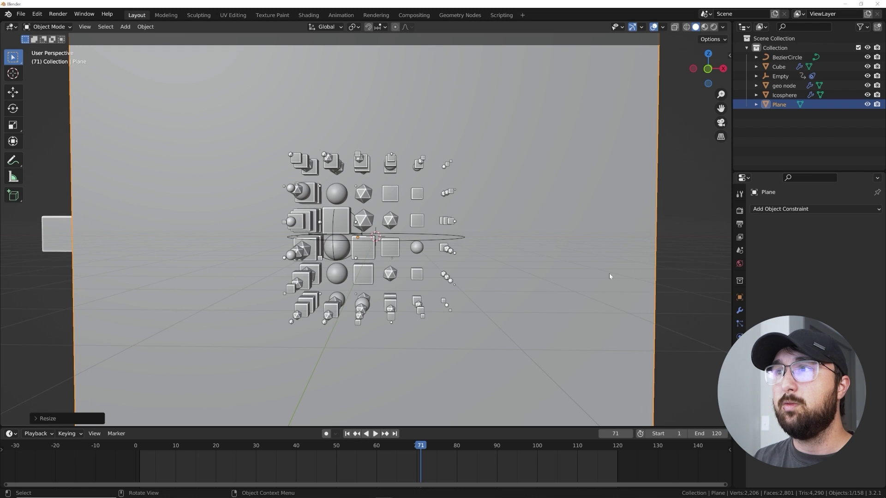
middle_click_drag(569, 274, 411, 160)
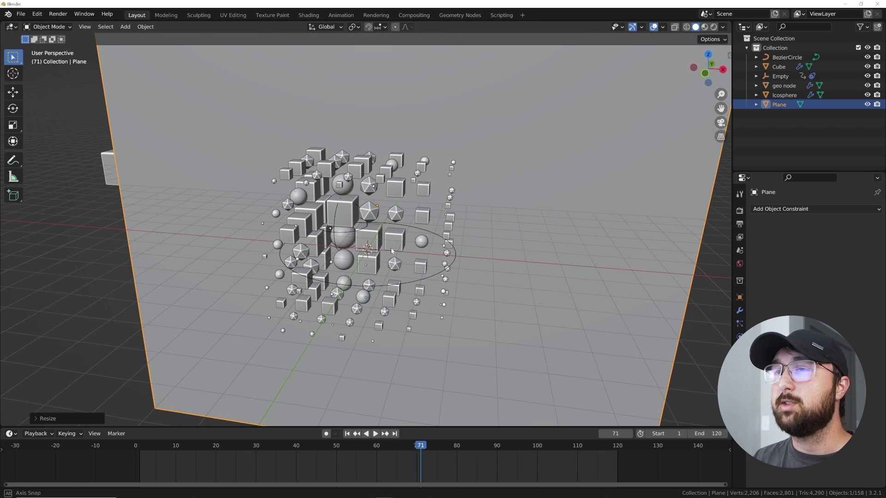
middle_click_drag(391, 251, 404, 249)
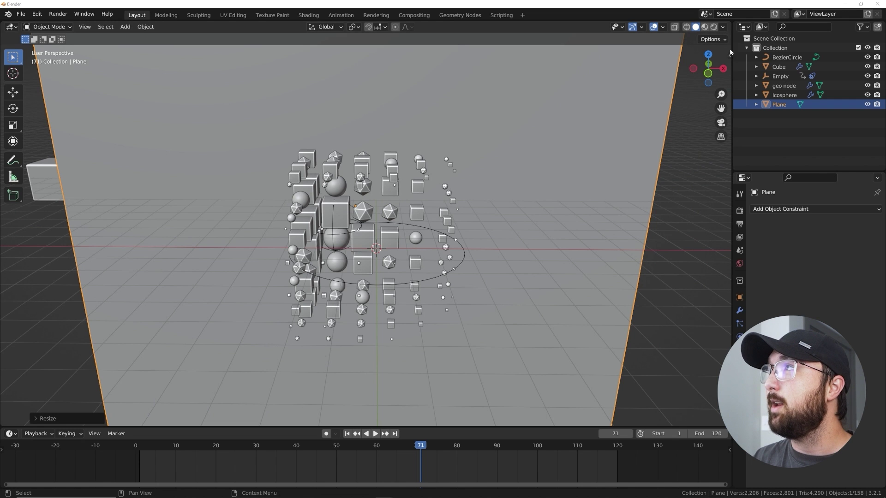
Step: Turn on rendered viewport shading, then add a spot light at the scene centre and scale it
left_click(714, 27)
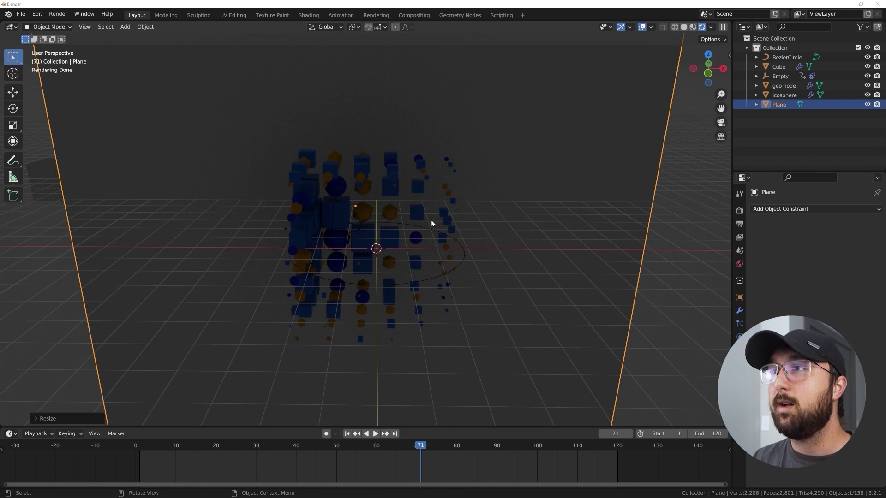
key("shift+a")
mouse_move(316, 236)
middle_mouse_down()
mouse_move(327, 258)
mouse_move(356, 255)
mouse_move(323, 245)
middle_mouse_up()
key("shift+a")
mouse_move(329, 367)
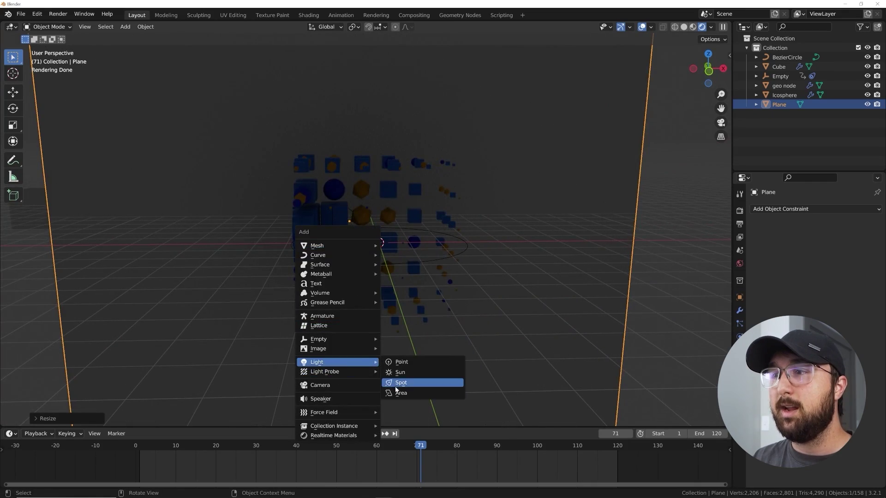
left_click(399, 382)
key("s")
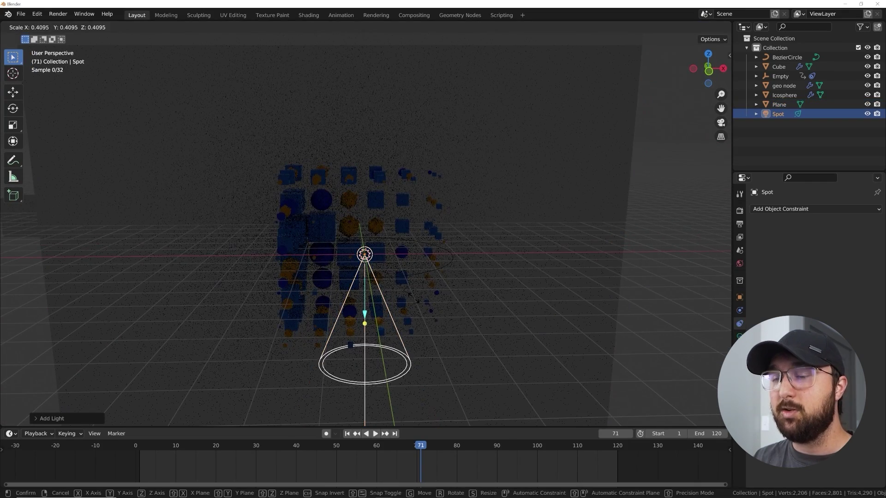
left_click(397, 310)
Step: Move the spot light above and in front of the instance grid on its positive X side
middle_click_drag(398, 310, 460, 317)
key("g")
left_click(589, 164)
middle_click_drag(589, 165, 530, 225)
key("g")
left_click(579, 263)
scroll(579, 261, "down", 4)
middle_click_drag(578, 261, 521, 235)
key("g")
left_click(595, 238)
Step: Rotate the spot light freely with Trackball so that it aims diagonally down at the instance grid and backdrop
key("r")
key("r")
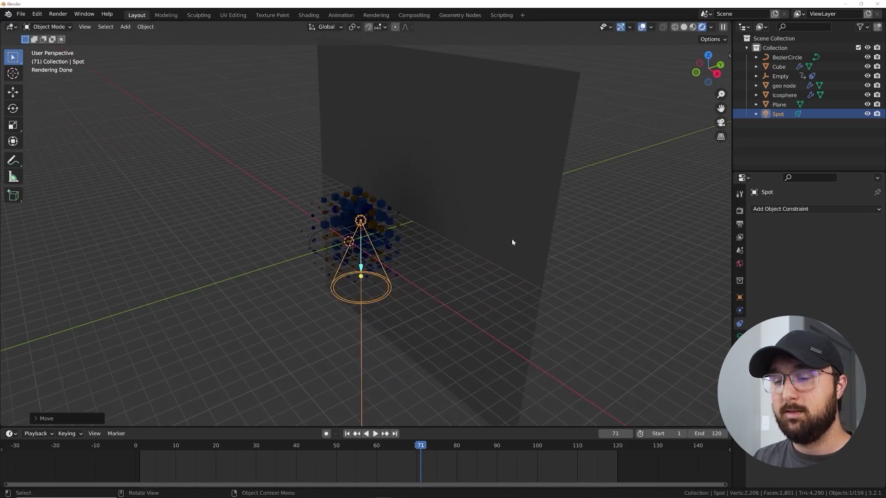
left_click(400, 255)
middle_click_drag(400, 255, 446, 259)
scroll(415, 262, "up", 5)
Step: Set the spot light's Power to 20000 W and its Radius to about 3.68 m
left_click(739, 337)
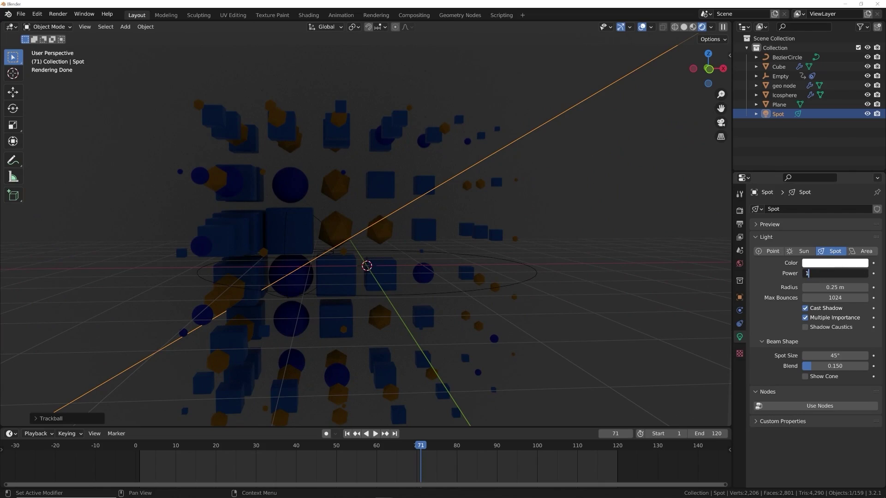
type("0")
key("Return")
left_click_drag(821, 286, 857, 287)
type("20000")
key("Return")
Step: Duplicate the spot light and move the copy low on the negative X side, opposite the first light
scroll(540, 278, "down", 6)
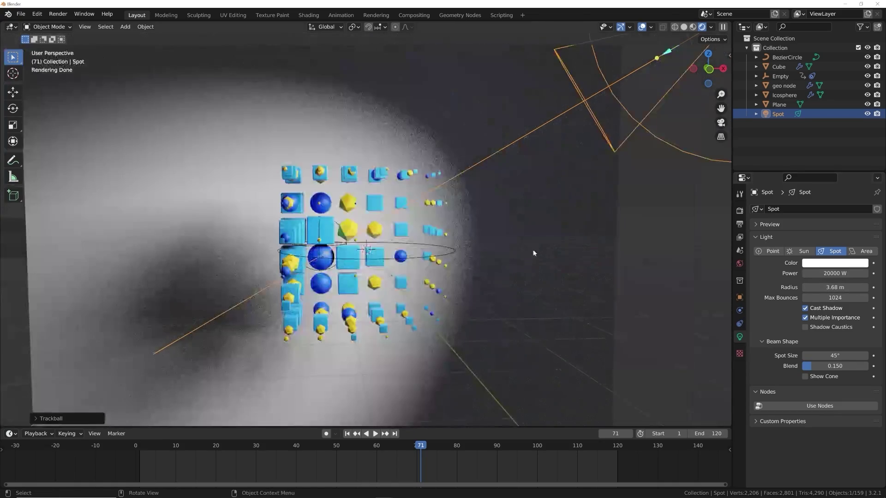
key("shift+d")
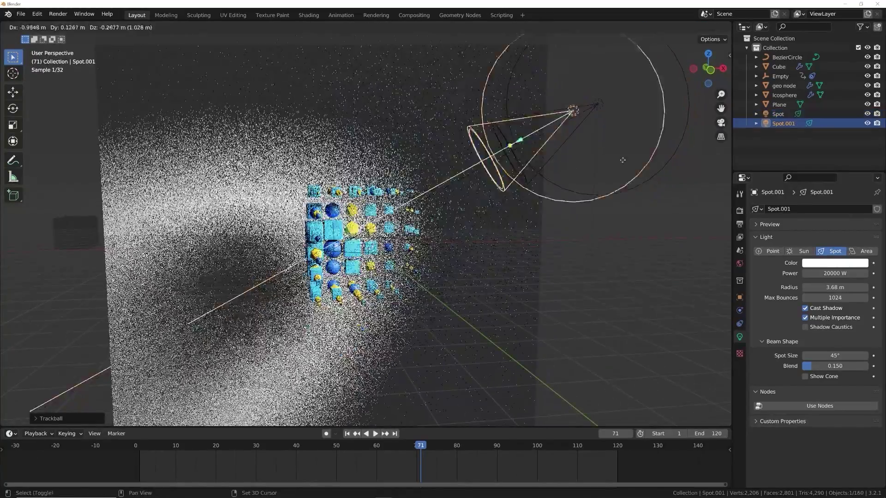
left_click(330, 323)
middle_click_drag(330, 323, 406, 273)
key("g")
left_click(414, 323)
Step: Rotate the duplicated spot light to shine across the instance grid and adjust its position to fill in the backdrop
key("r")
key("r")
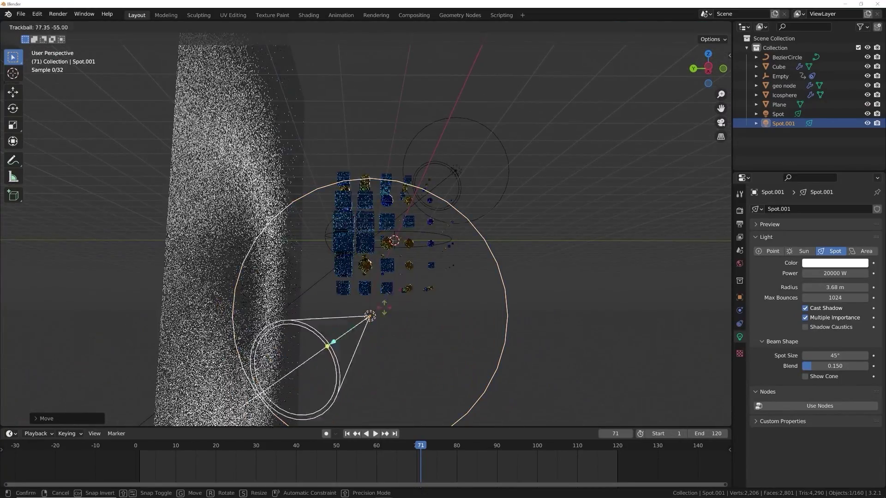
left_click(471, 234)
middle_click_drag(470, 233, 399, 285)
key("g")
left_click(369, 285)
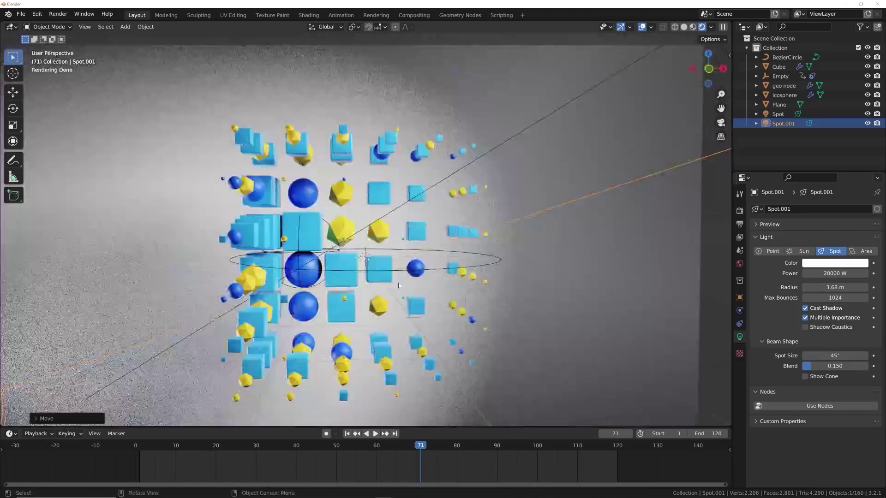
Step: From the front view, select the original spot light and increase its Radius to about 5.4 m
key("grave")
left_click(367, 242)
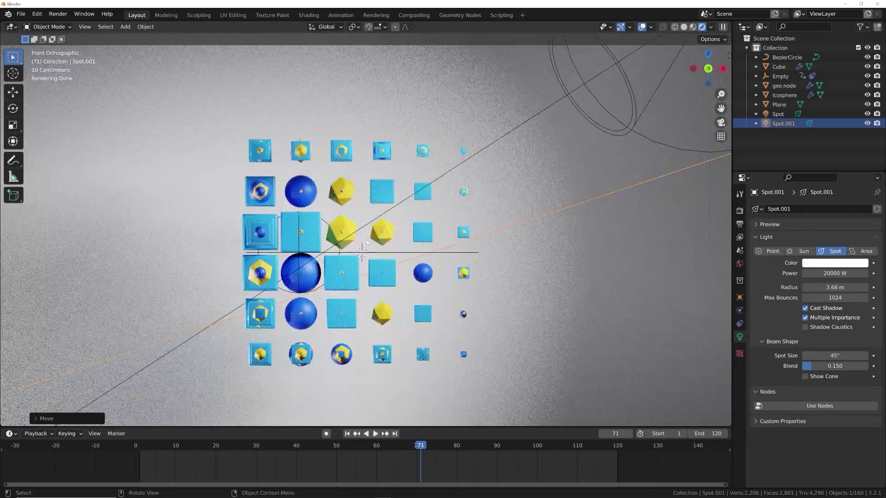
left_click(635, 114)
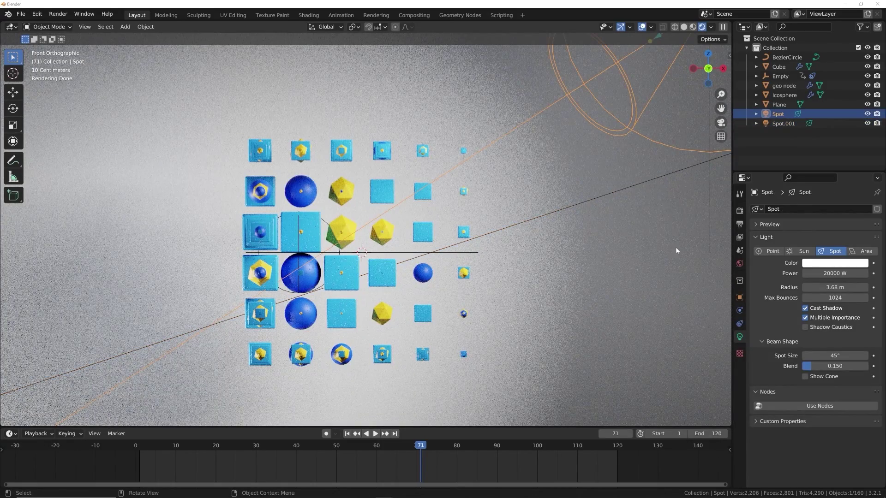
left_click_drag(835, 287, 863, 286)
Step: Add an area light at the scene centre
scroll(400, 266, "down", 2)
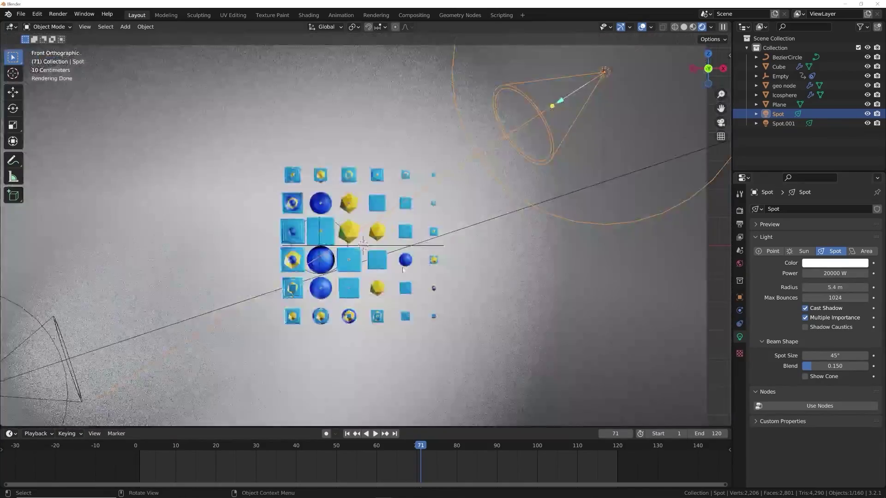
middle_click_drag(400, 266, 400, 278)
scroll(401, 279, "down", 3)
key("shift+a")
mouse_move(401, 278)
left_click(446, 307)
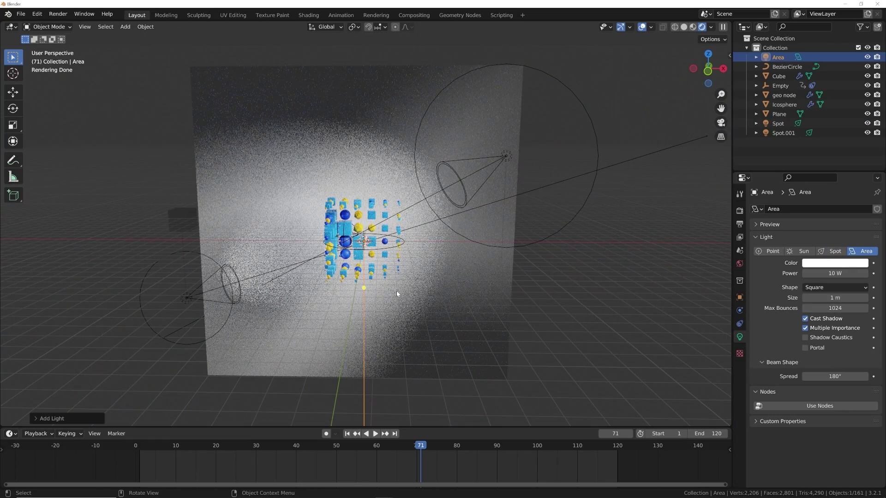
Step: Move the area light up above the instance grid and scale it up to span the top of the backdrop
key("g")
left_click(398, 168)
key("s")
left_click(247, 278)
Step: Try the area light's power at 5000 W and settle on 3000 W
scroll(353, 320, "up", 3)
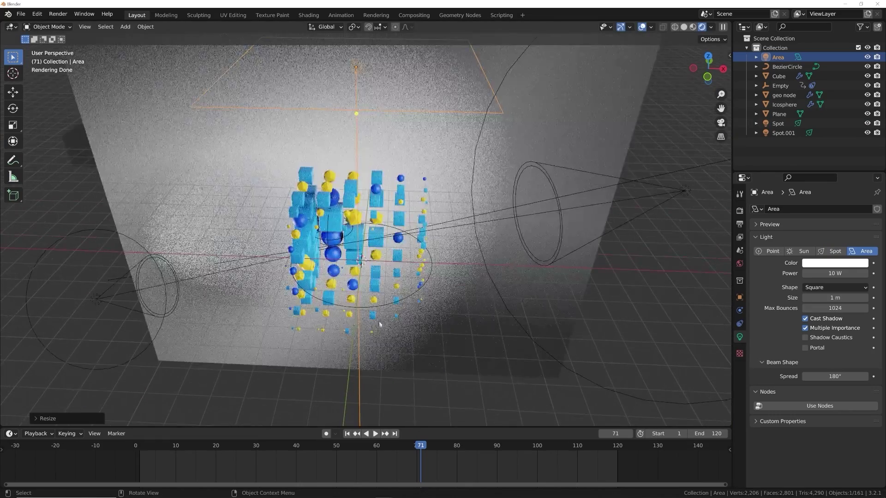
type("5000")
key("Return")
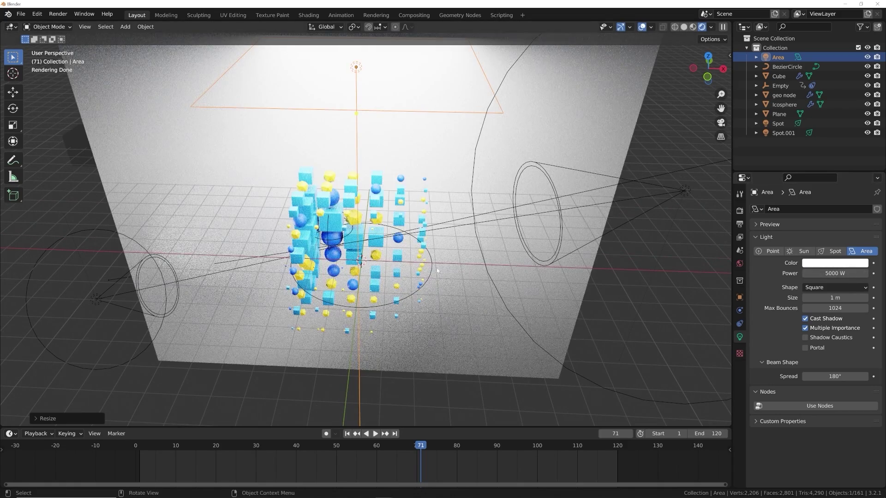
middle_click_drag(437, 271, 431, 237)
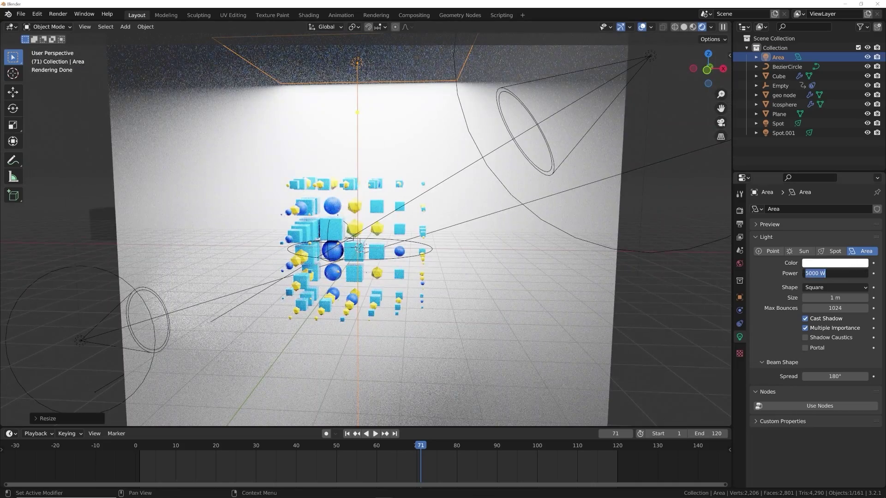
key("Return")
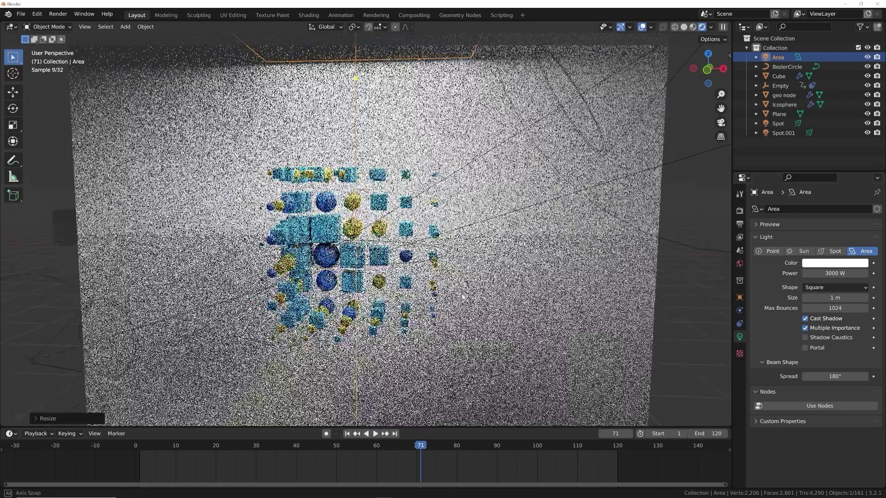
Step: Give the backdrop plane's material a light blue base color
left_click(471, 287)
scroll(362, 204, "up", 3)
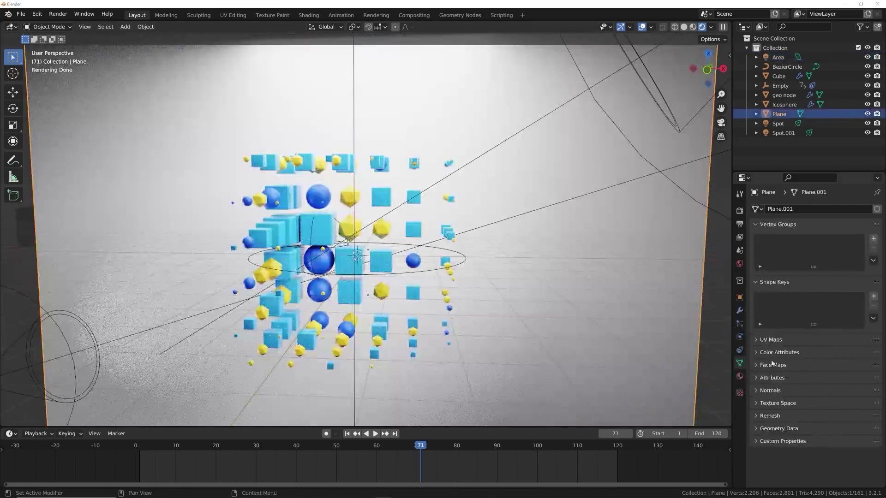
left_click(739, 377)
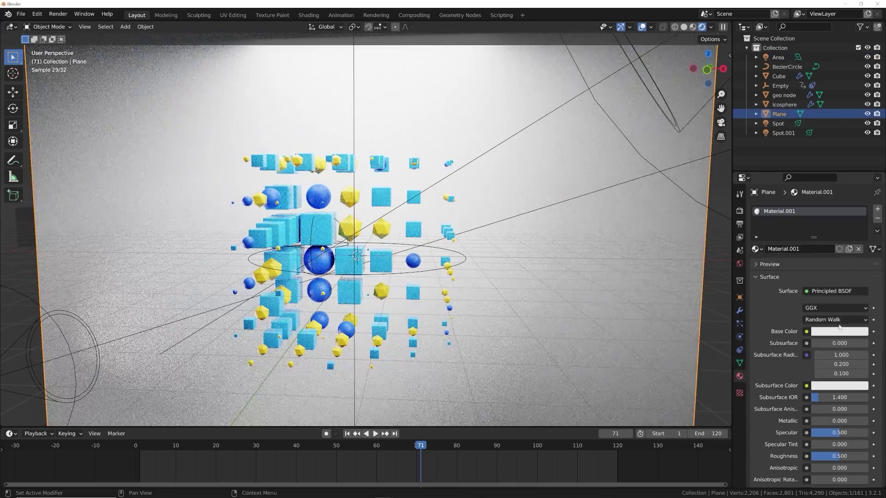
left_click(838, 332)
left_click(823, 222)
middle_click_drag(507, 276, 518, 270)
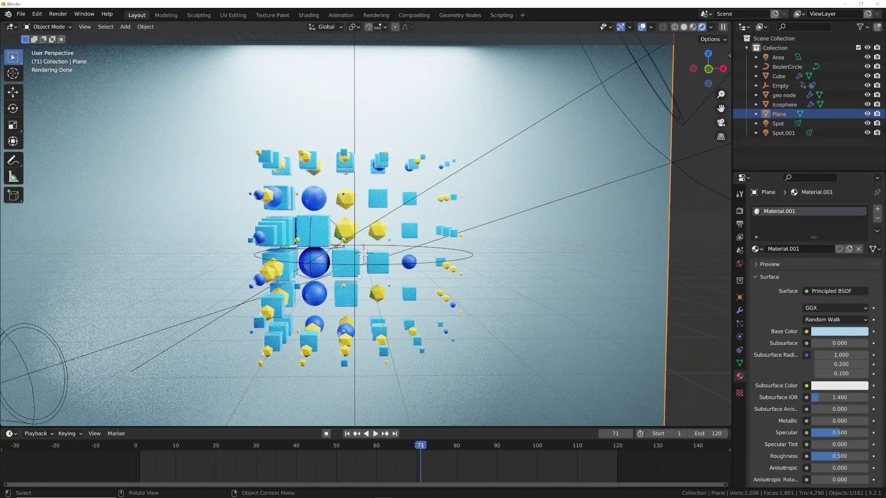
Step: Add a camera in the front view and look through it at the instance grid
key("grave")
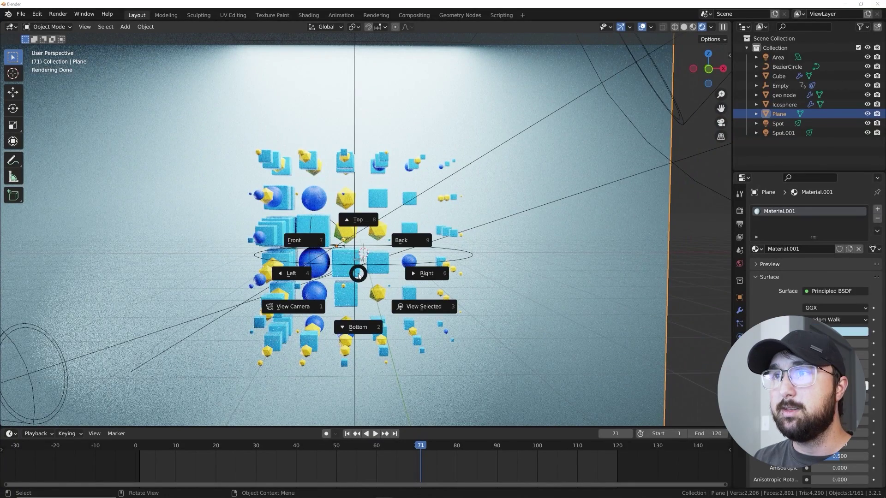
left_click(348, 267)
key("shift+a")
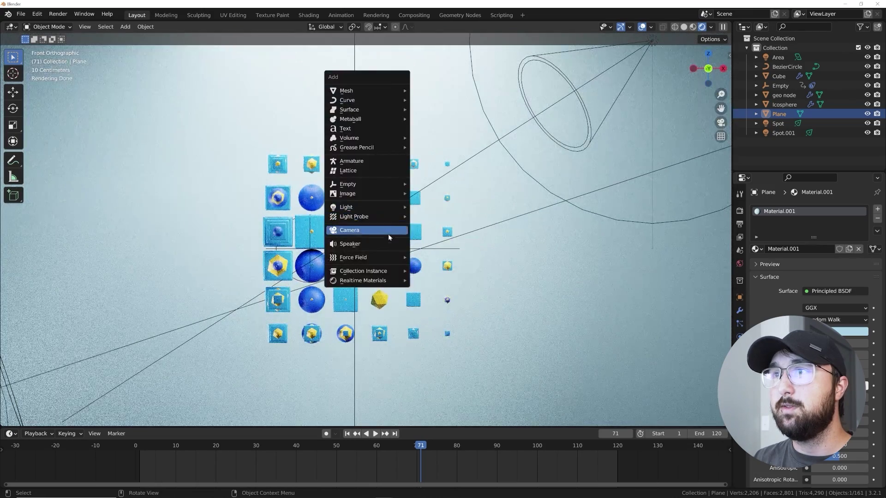
left_click(389, 230)
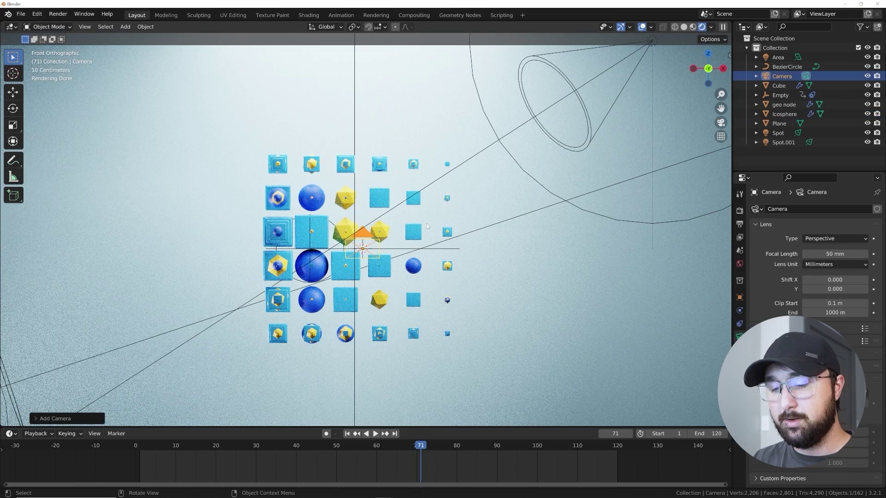
key("KP_0")
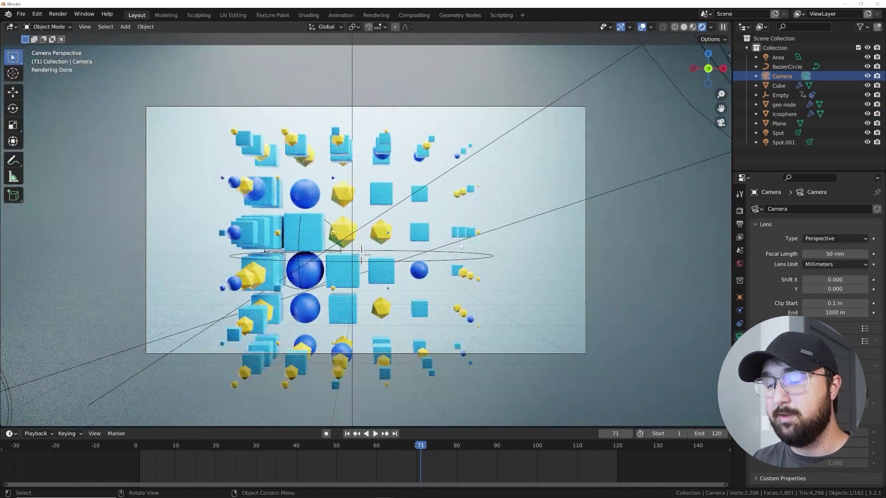
left_click(780, 78)
key("g")
key("z")
key("z")
key("Escape")
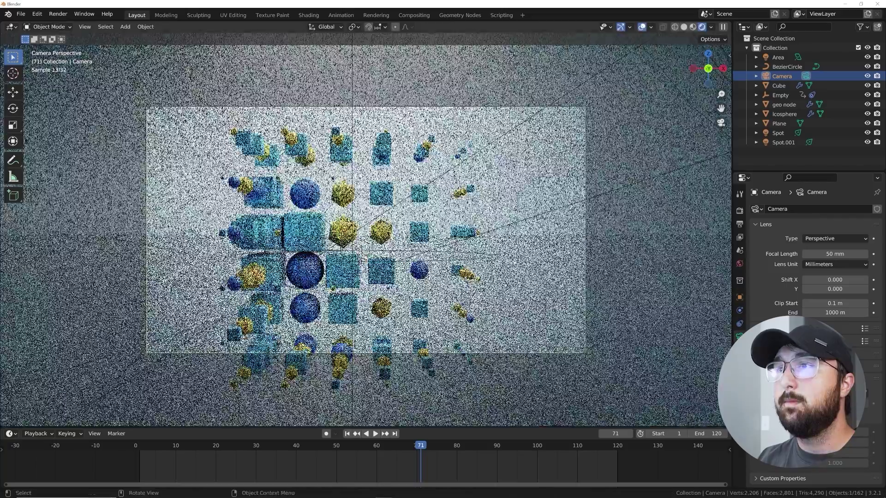
Step: Move the camera back along its local Z axis until the whole instance grid fits in the frame
key("g")
key("z")
key("z")
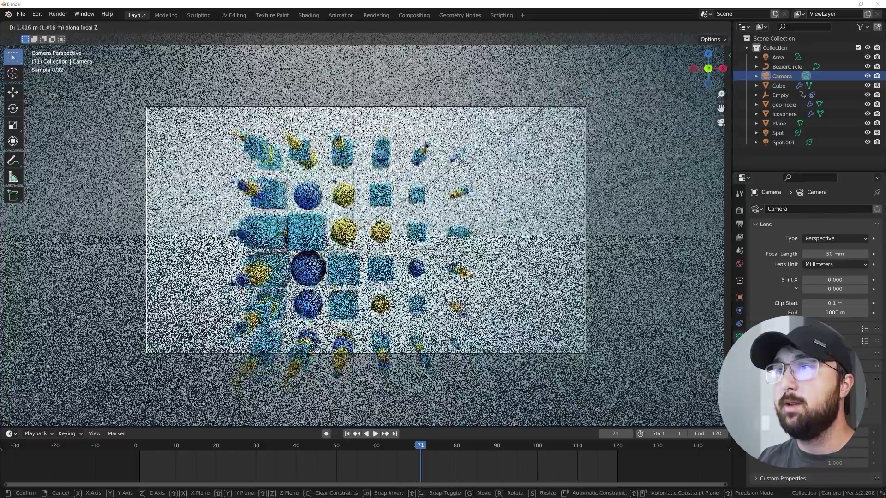
key("Return")
Step: Play the animation through the camera and return to frame 1
key("space")
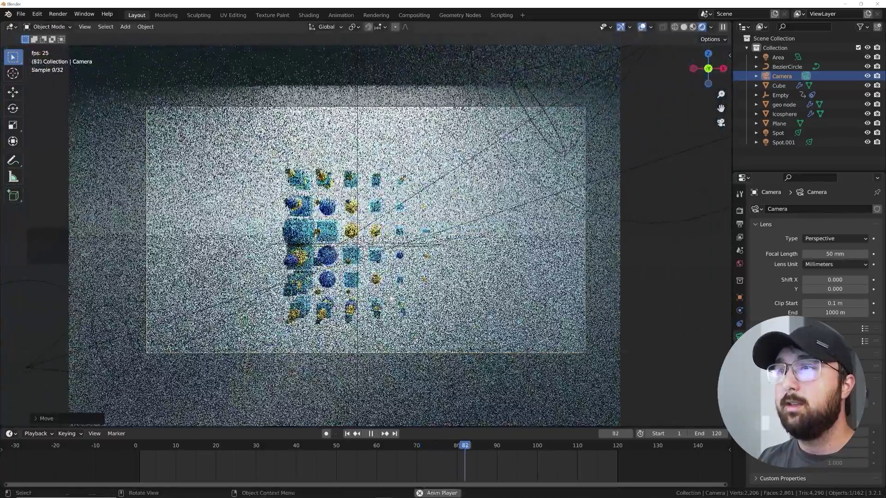
key("space")
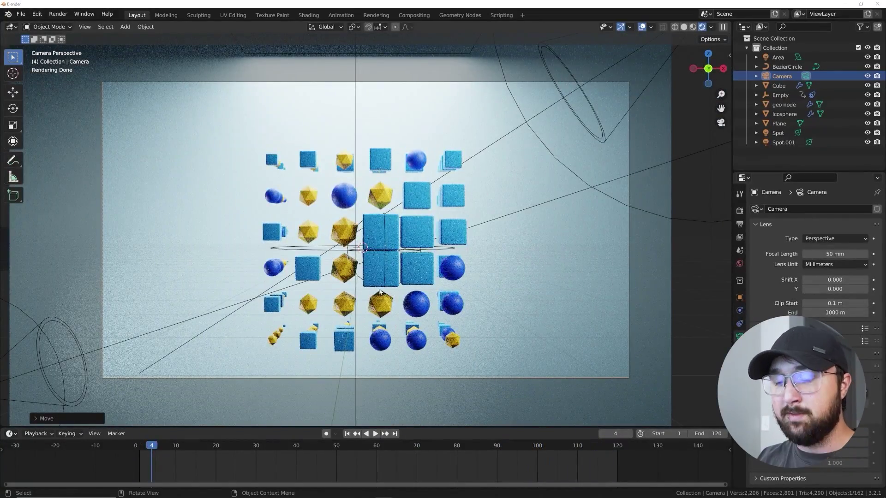
left_click(346, 434)
Step: Trackball-rotate the Bezier circle and geo node object together about 45° by 51° in the camera view and shift them up slightly
scroll(365, 277, "up", 2)
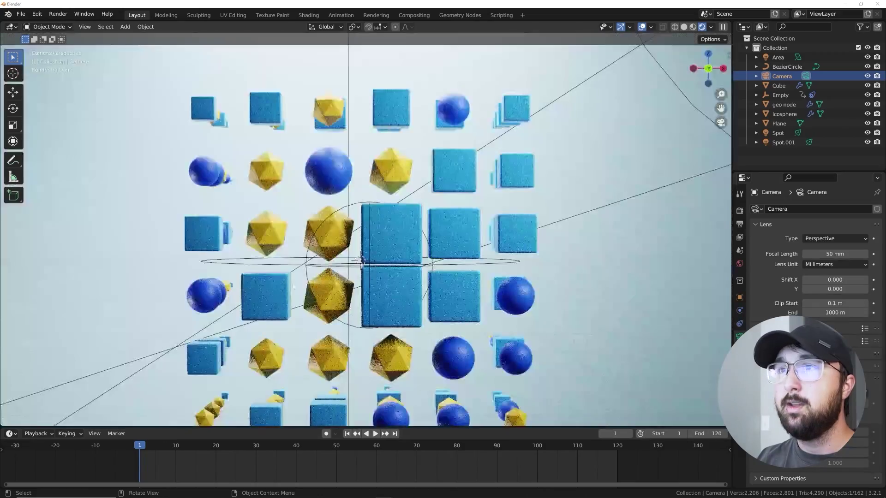
middle_click_drag(364, 258, 365, 273)
scroll(365, 274, "up", 3)
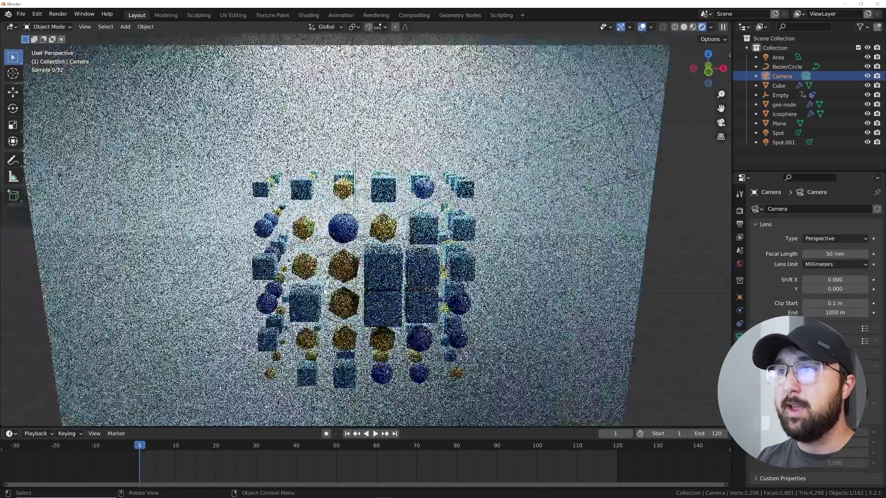
scroll(298, 311, "up", 1)
left_click(296, 301)
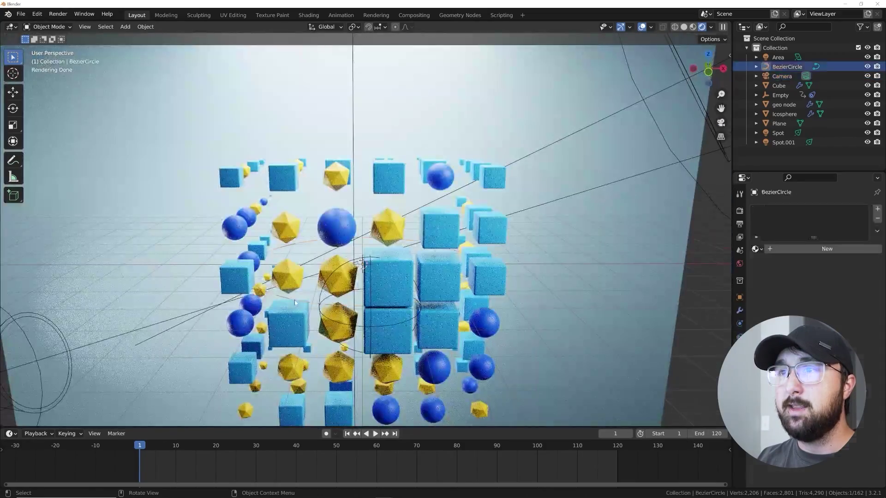
left_click(389, 273)
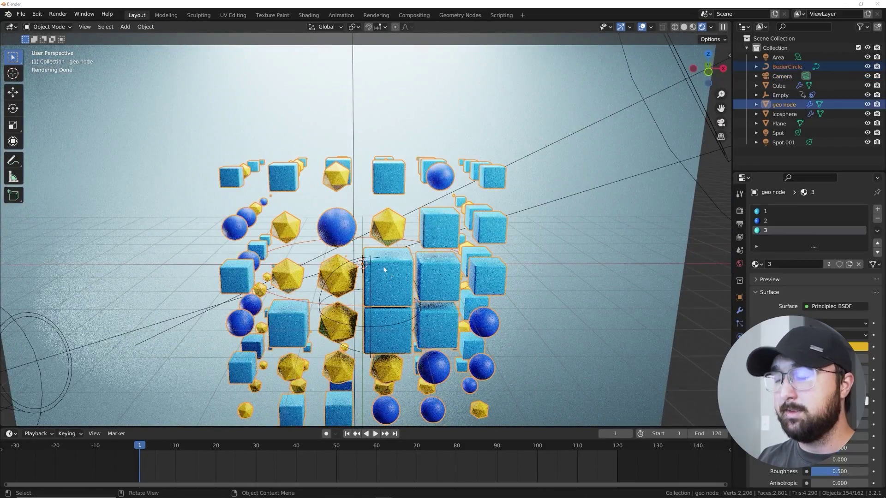
key("KP_0")
scroll(369, 270, "down", 3)
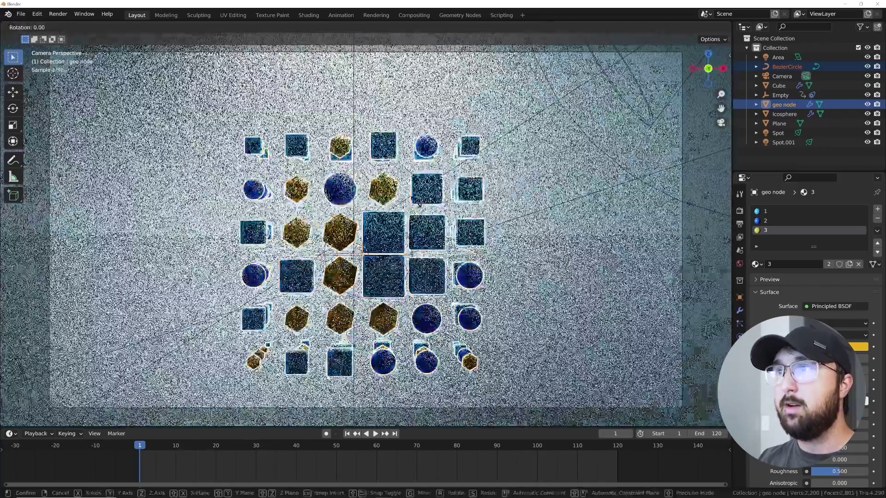
key("r")
key("r")
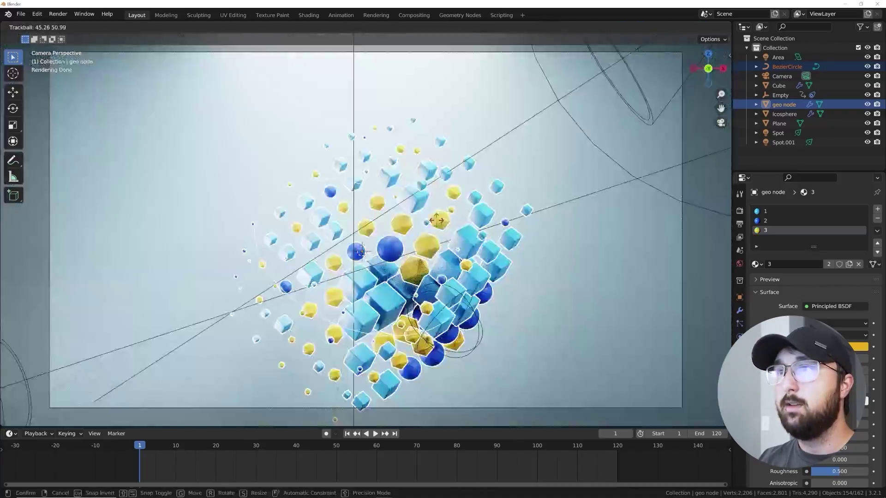
left_click(437, 223)
key("g")
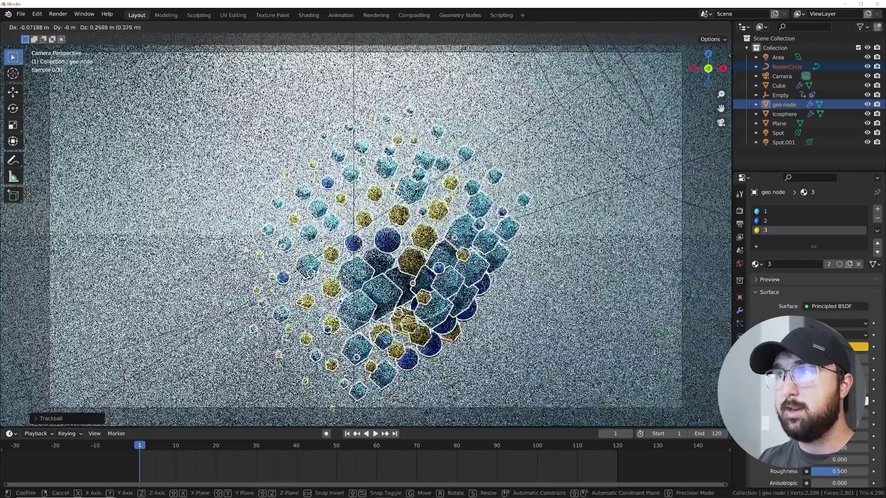
left_click(435, 203)
Step: Hide the viewport overlays and preview the animation in rendered shading and Material Preview
left_click(641, 26)
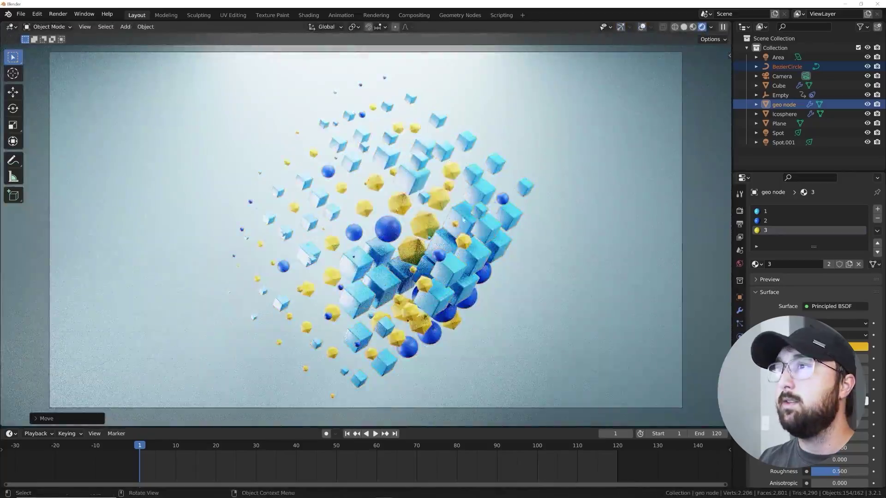
key("space")
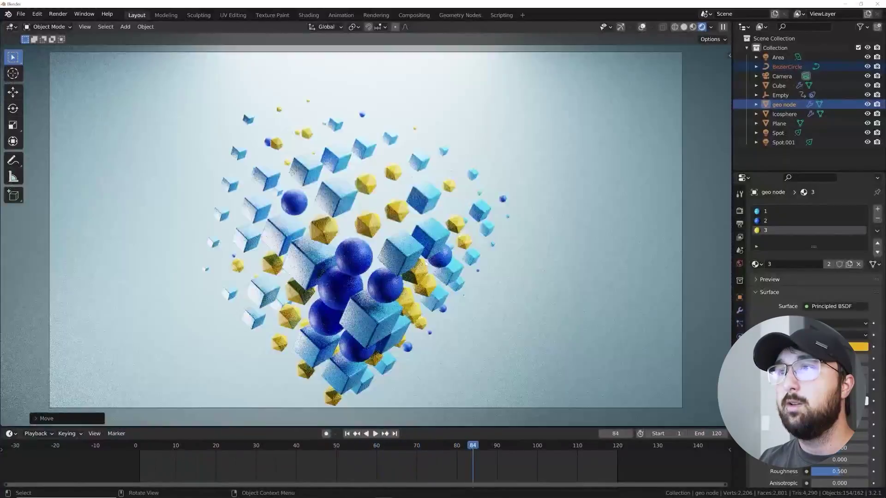
key("space")
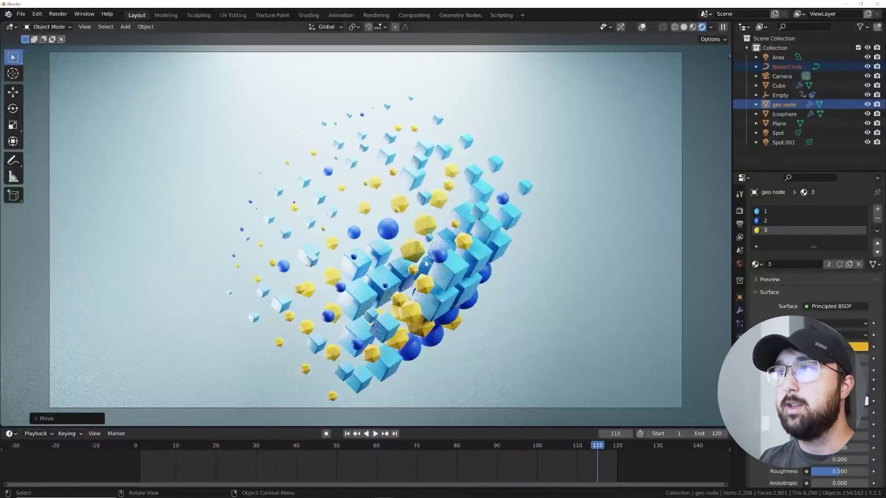
left_click(693, 27)
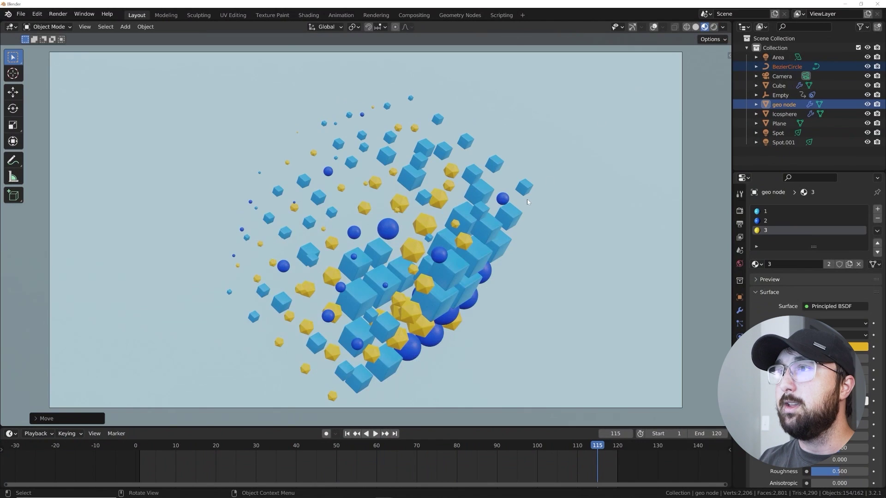
key("space")
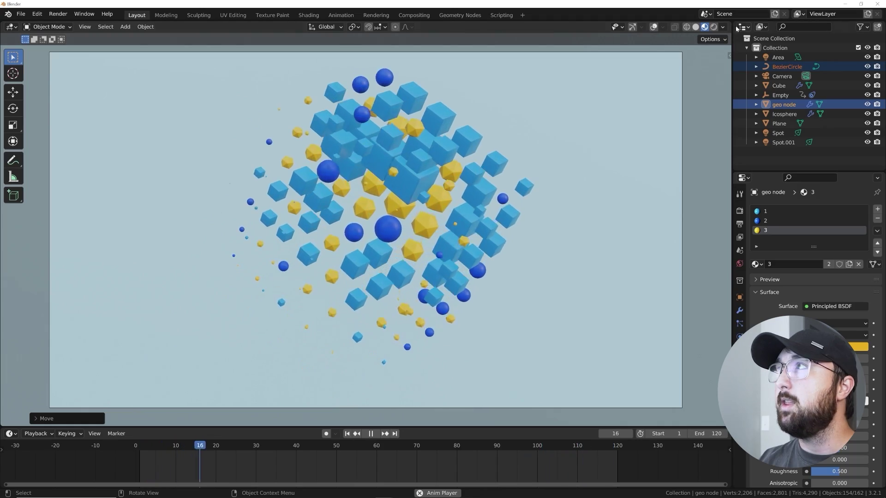
key("space")
Step: Return to rendered shading at frame 40 and lower the color management exposure to about -0.76
left_click(713, 27)
left_click(297, 447)
left_click(739, 210)
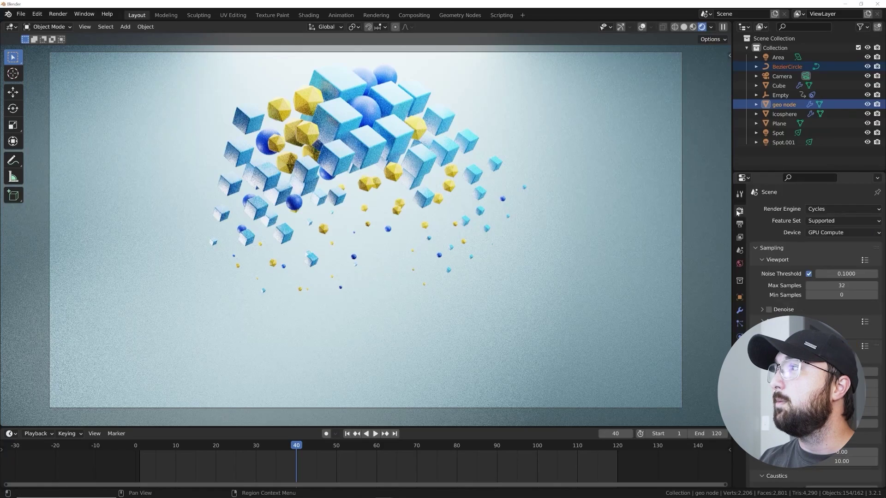
scroll(801, 415, "down", 15)
left_click(784, 481)
scroll(816, 461, "down", 5)
left_click_drag(838, 444, 821, 443)
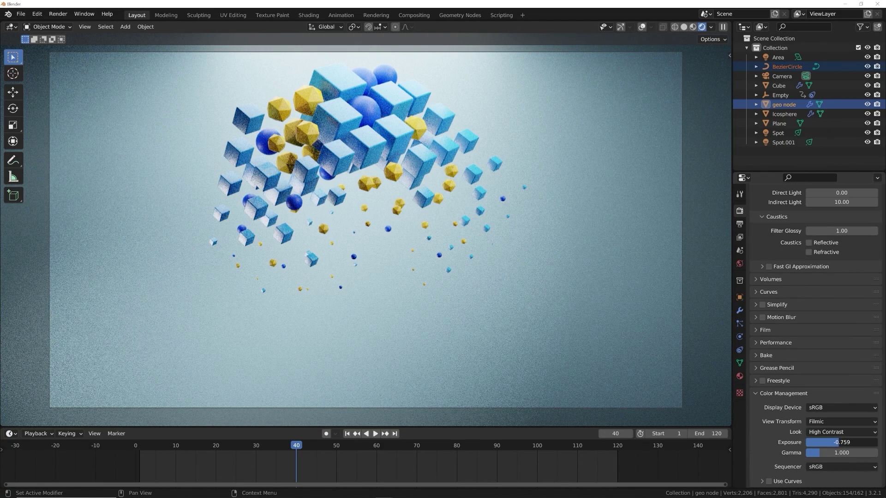
Step: Go to frame 21, render it as a still image, and close the finished render
key("space")
key("space")
left_click(420, 447)
left_click_drag(428, 447, 220, 408)
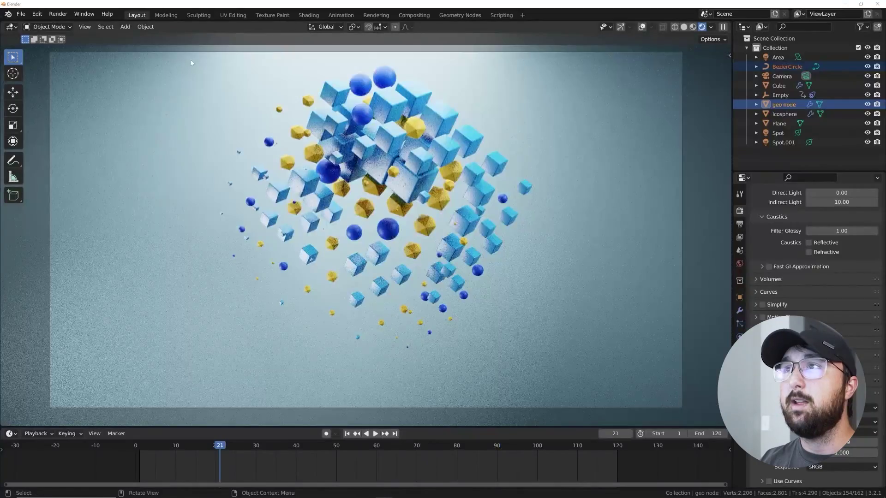
left_click(58, 14)
left_click(69, 61)
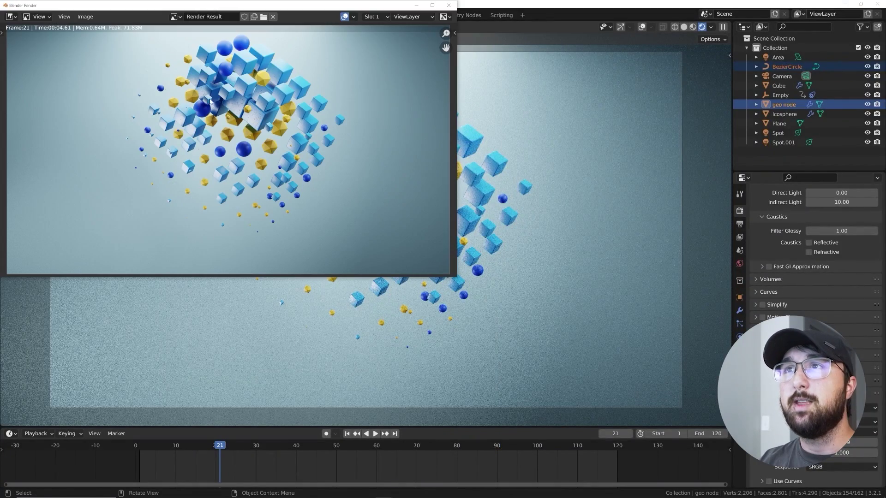
left_click(449, 6)
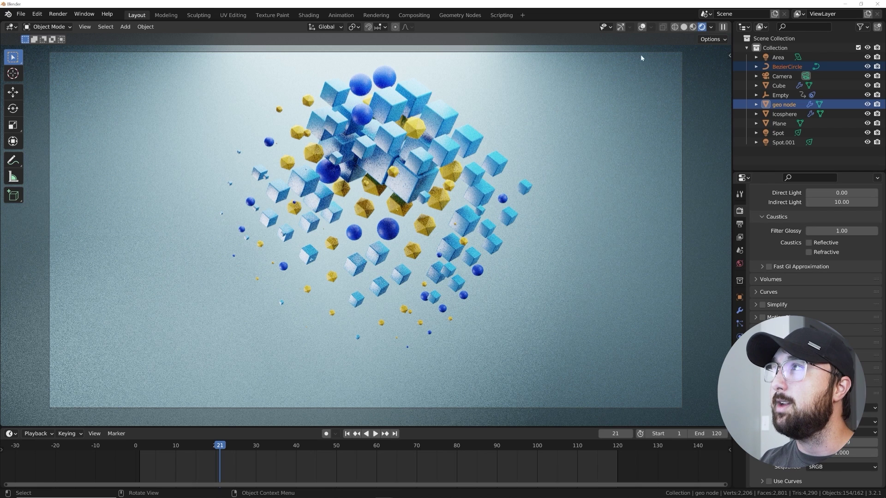
Step: Switch the viewport to solid shading and set the render output file format to FFmpeg Video
left_click(684, 27)
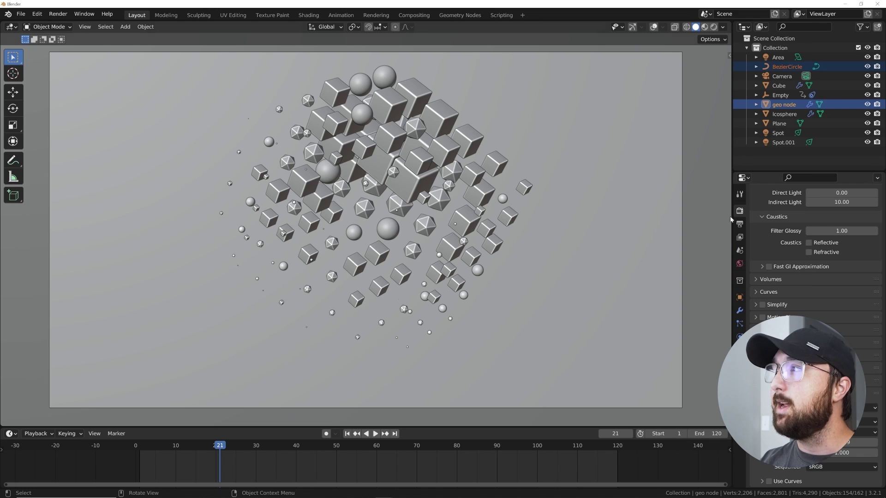
left_click(739, 225)
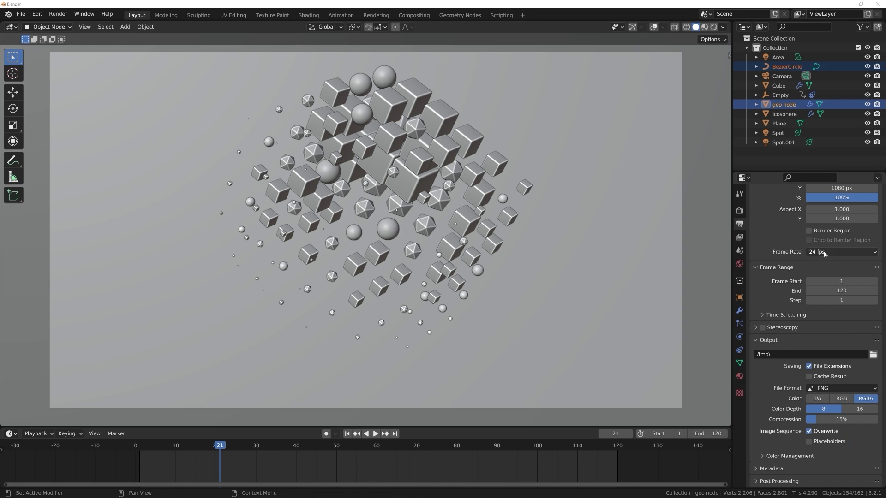
scroll(811, 252, "up", 2)
scroll(854, 268, "down", 2)
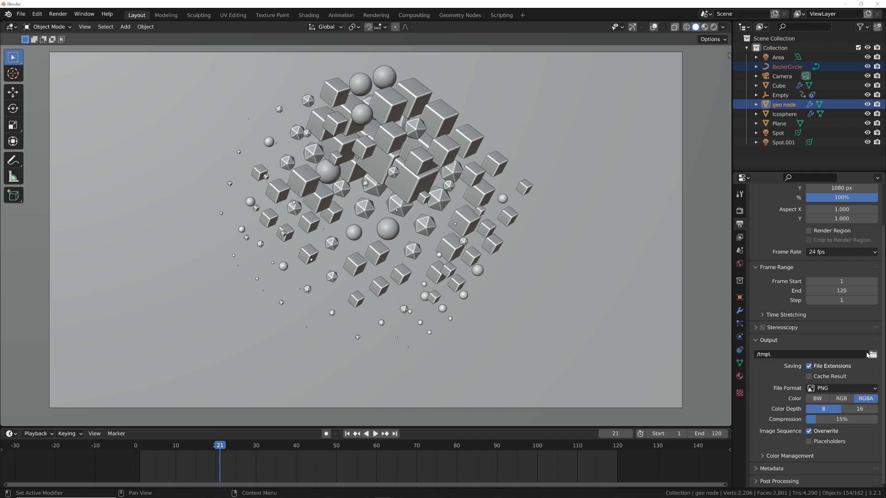
left_click(834, 389)
left_click(856, 441)
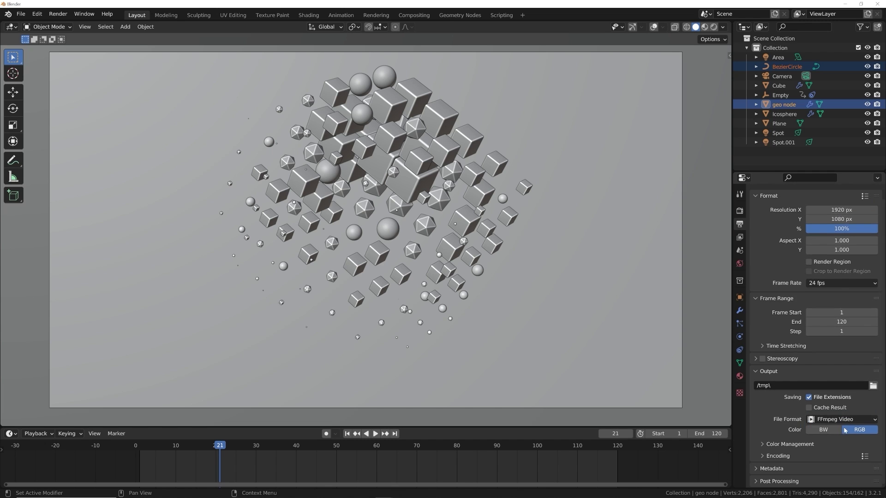
Step: Set the video encoding container to MPEG-4 and the output quality to Perceptually Lossless
left_click(779, 455)
scroll(784, 443, "down", 2)
left_click(830, 432)
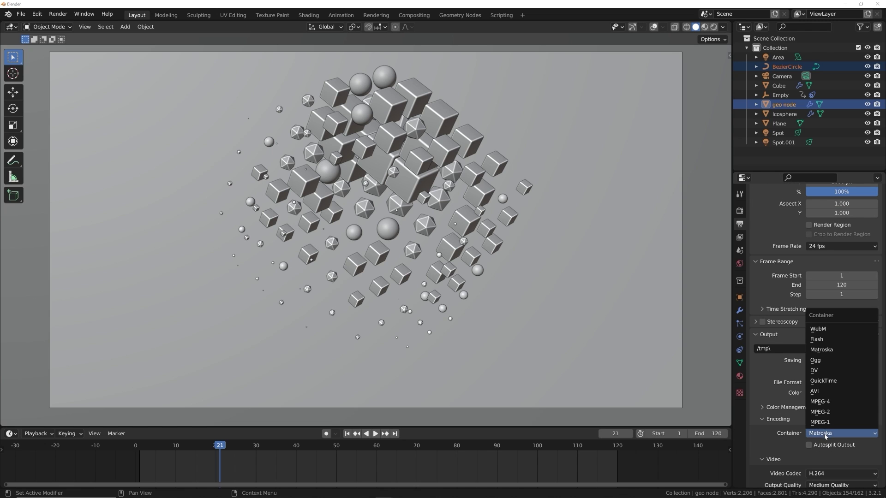
left_click(833, 409)
scroll(833, 415, "down", 2)
left_click(832, 440)
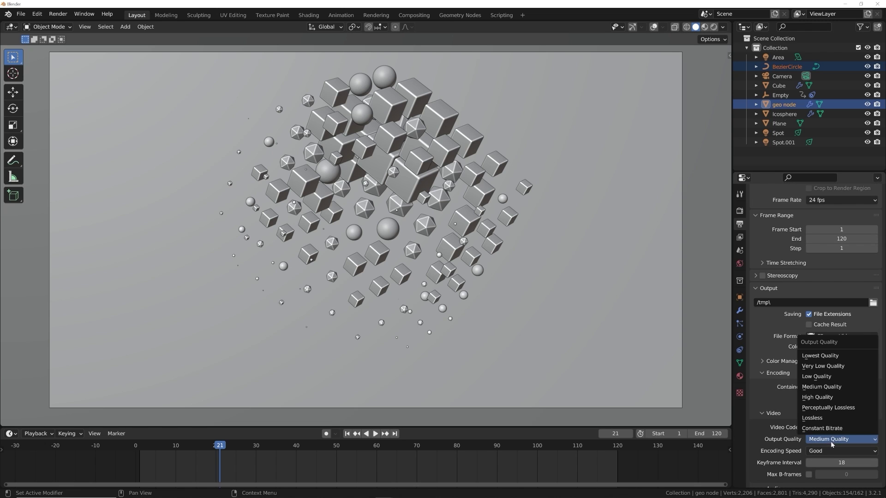
left_click(833, 408)
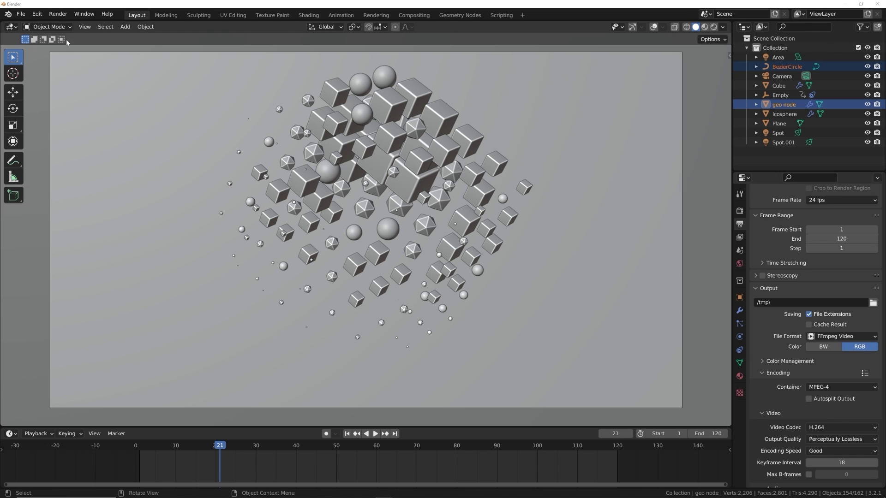
Step: Set all light path max bounces to 1 and the final render's max samples to 300
scroll(812, 319, "up", 4)
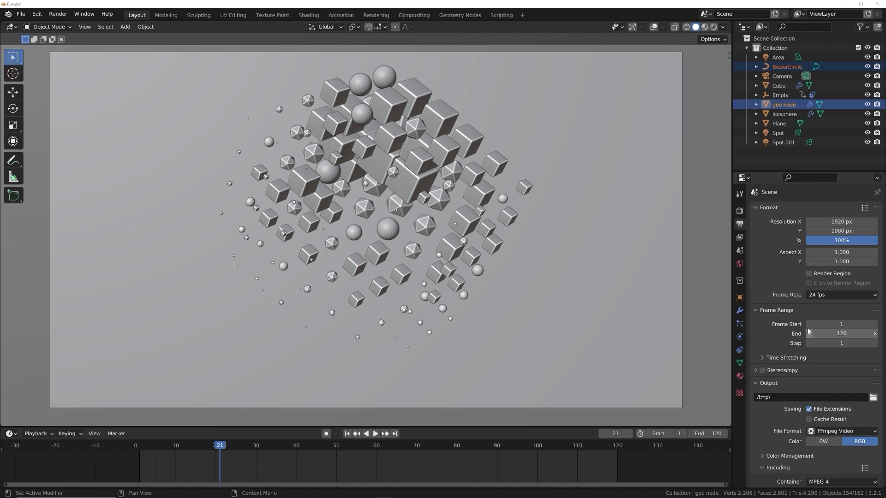
left_click(740, 211)
scroll(860, 330, "down", 2)
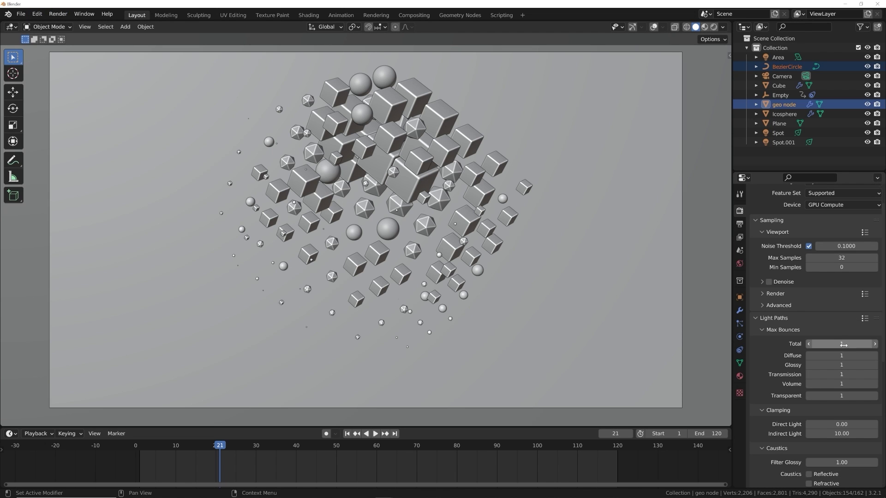
left_click_drag(840, 344, 841, 395)
key("Return")
left_click(770, 294)
left_click(847, 320)
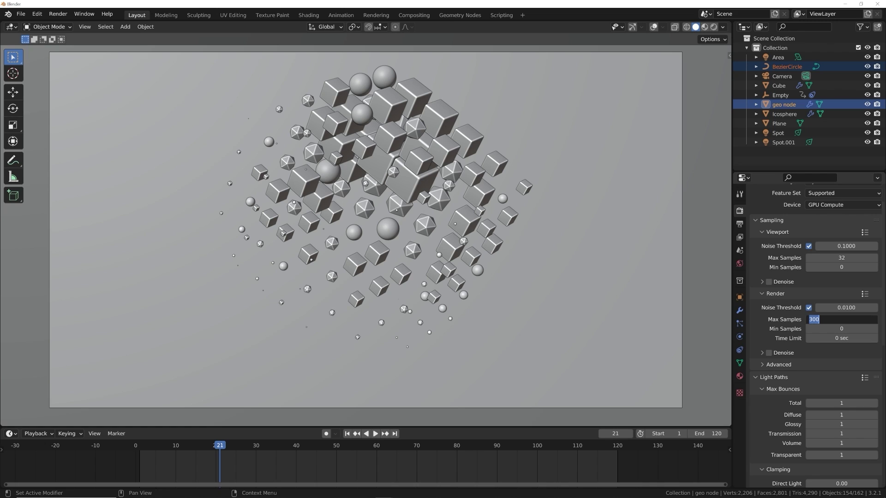
key("Return")
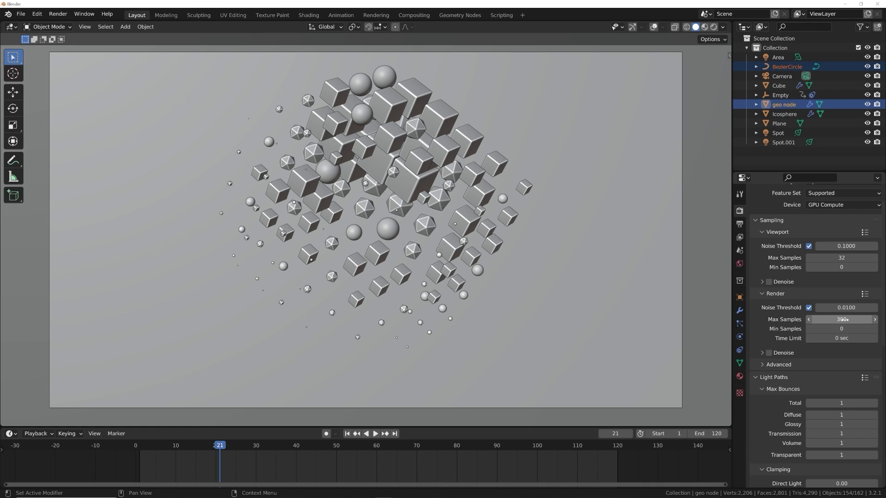
Step: Return to the scene's output settings to work on the output path for the video
left_click(739, 224)
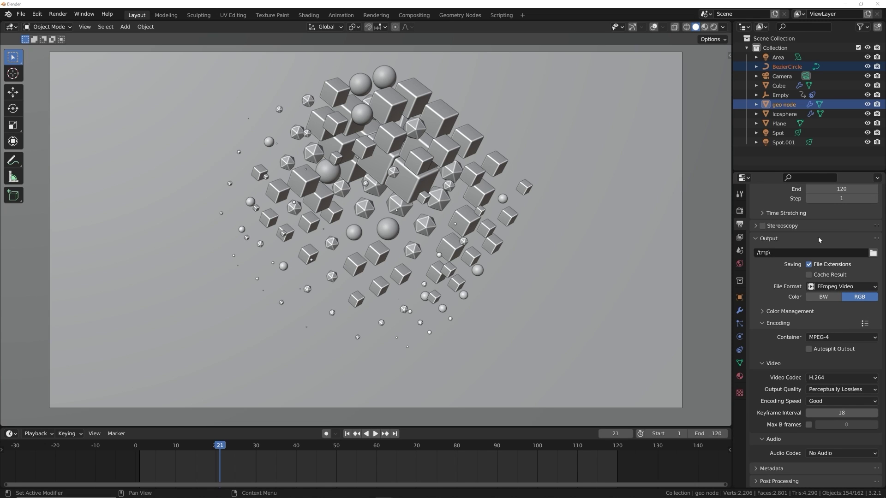